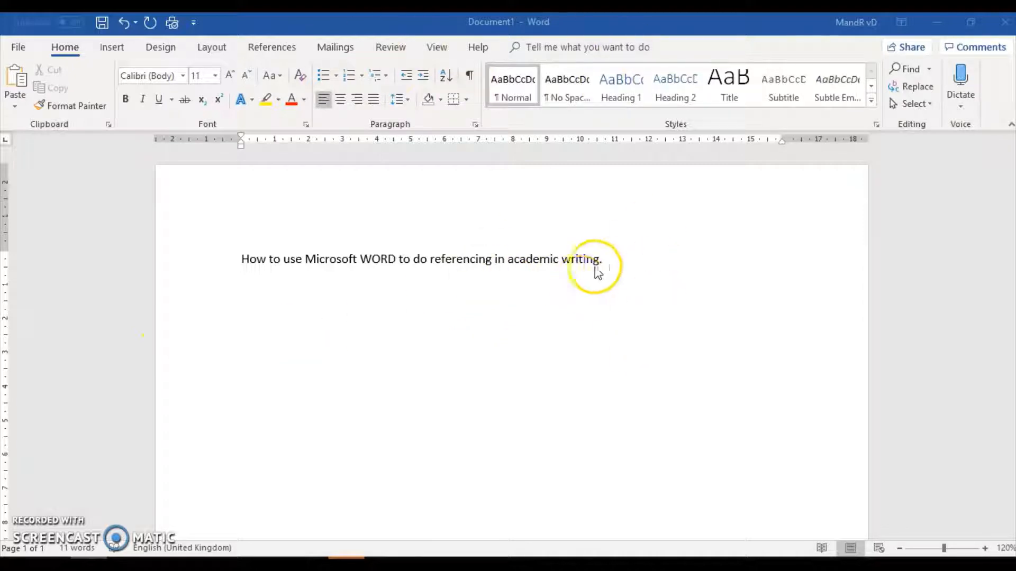
Step: Add a new paragraph below the opening line reading "The skies are green on Tuesdays."
{"action": "left_click", "coordinate": [289, 332]}
{"action": "left_click", "coordinate": [619, 261]}
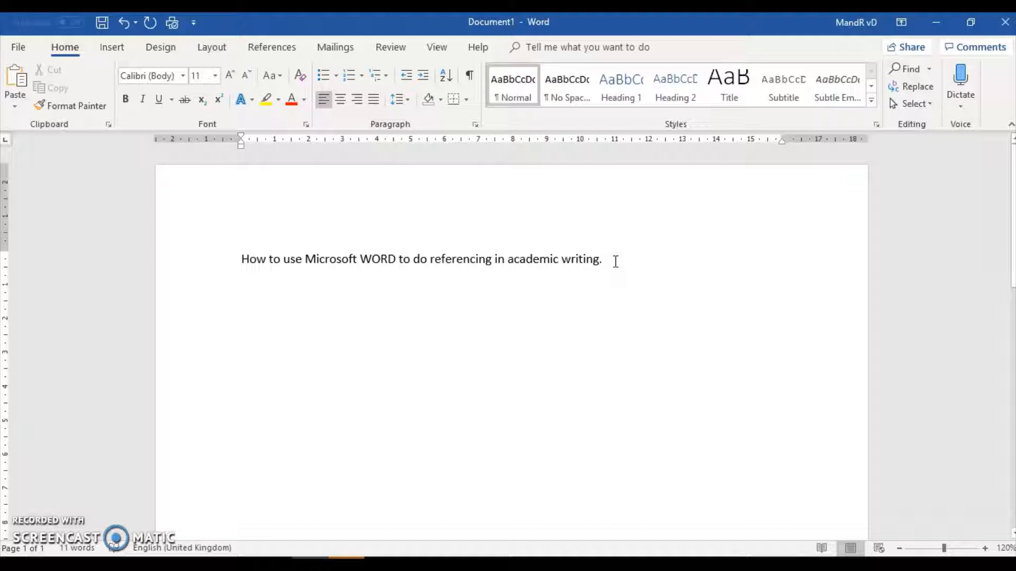
{"action": "key", "text": "Return"}
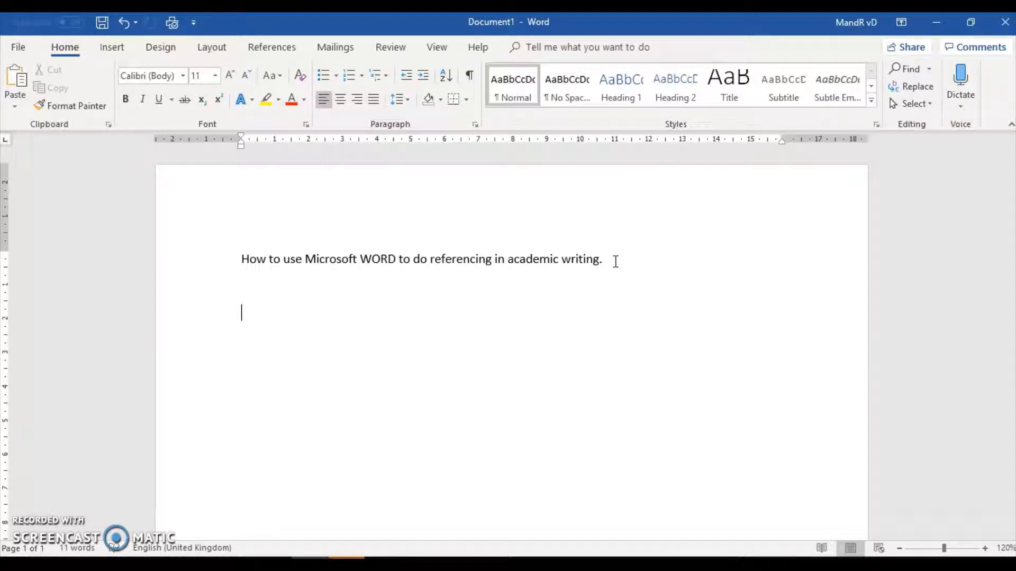
{"action": "type", "text": "The skies are "}
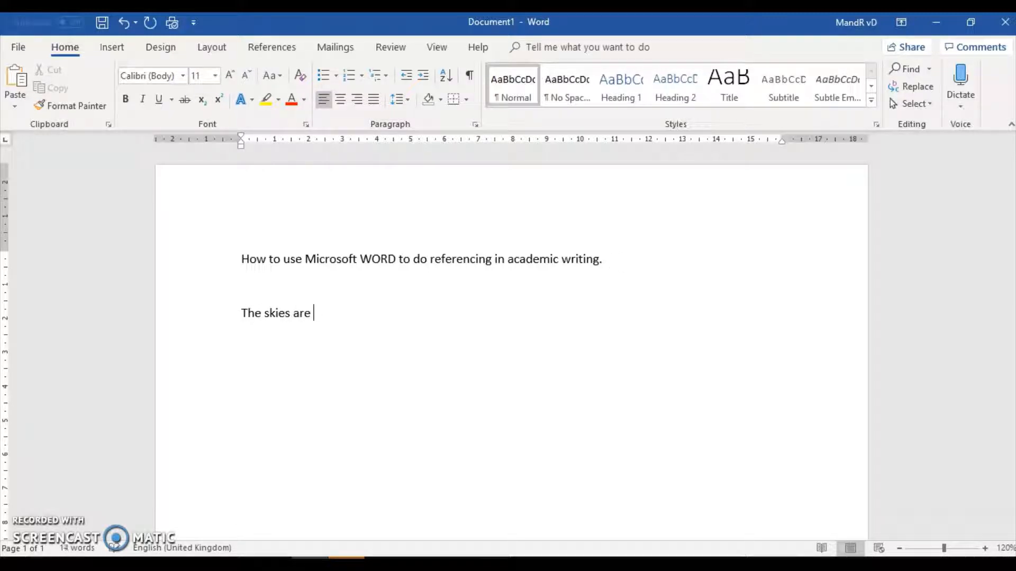
{"action": "type", "text": "green ontuesdays"}
{"action": "key", "text": "Left"}
{"action": "key", "text": "Left"}
{"action": "key", "text": "Left"}
{"action": "key", "text": "Left"}
{"action": "key", "text": "Left"}
{"action": "key", "text": "Left"}
{"action": "key", "text": "Left"}
{"action": "key", "text": "Left"}
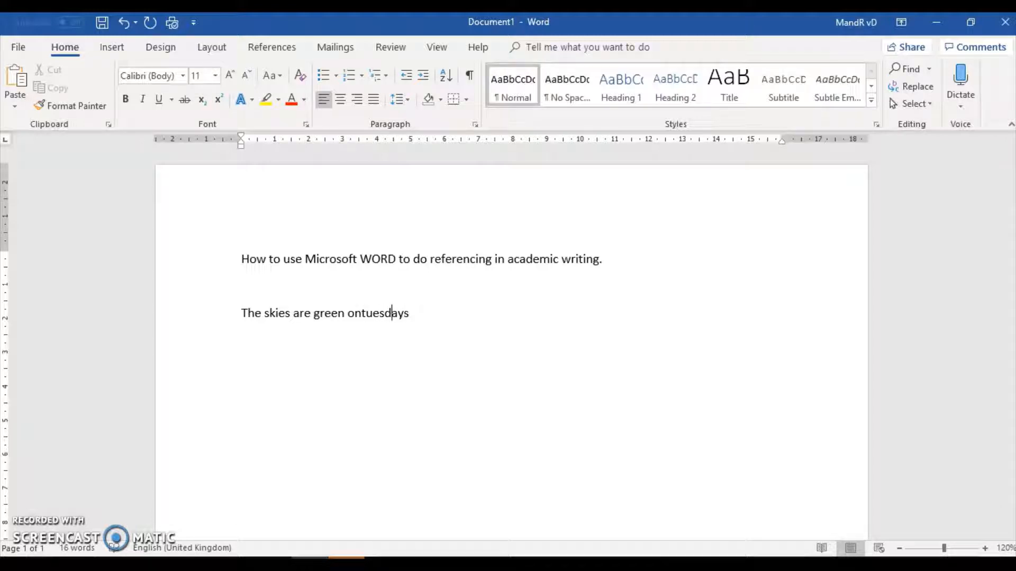
{"action": "key", "text": "Right"}
{"action": "key", "text": "Right"}
{"action": "type", "text": "."}
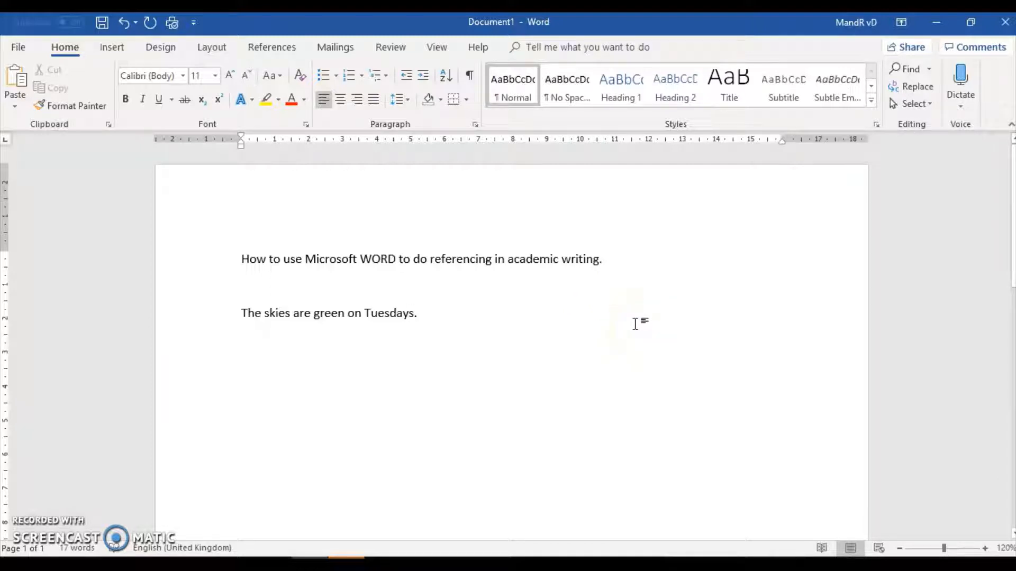
{"action": "left_click", "coordinate": [518, 350]}
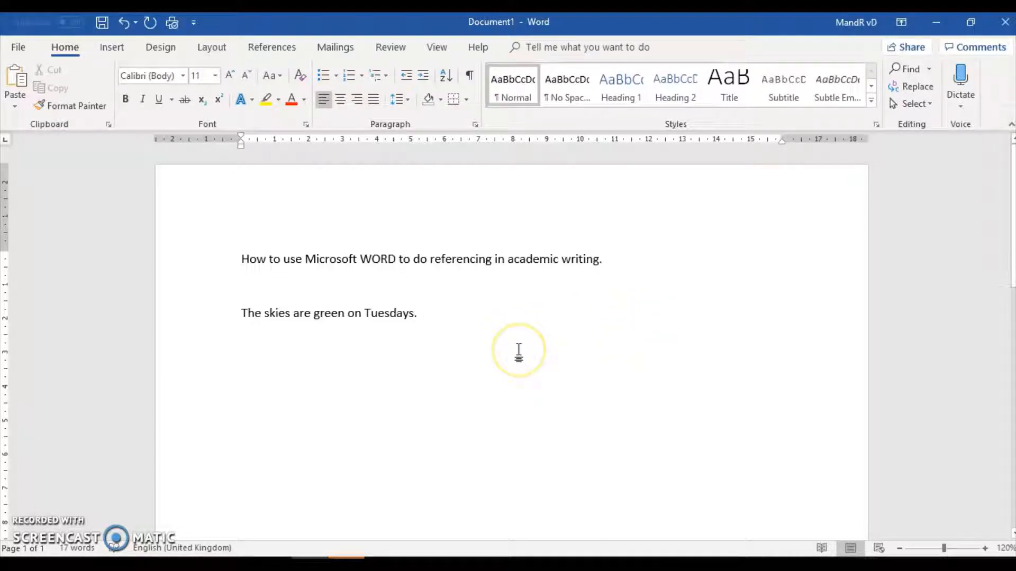
{"action": "left_click", "coordinate": [415, 353]}
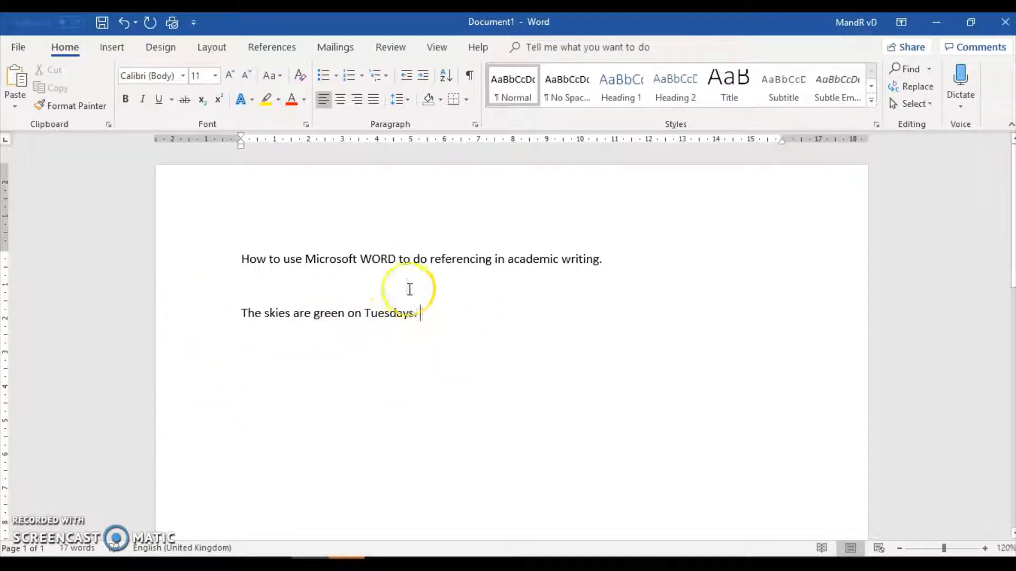
Step: Check the available referencing styles for the Harvard - Anglia 2008 option
{"action": "left_click", "coordinate": [272, 50]}
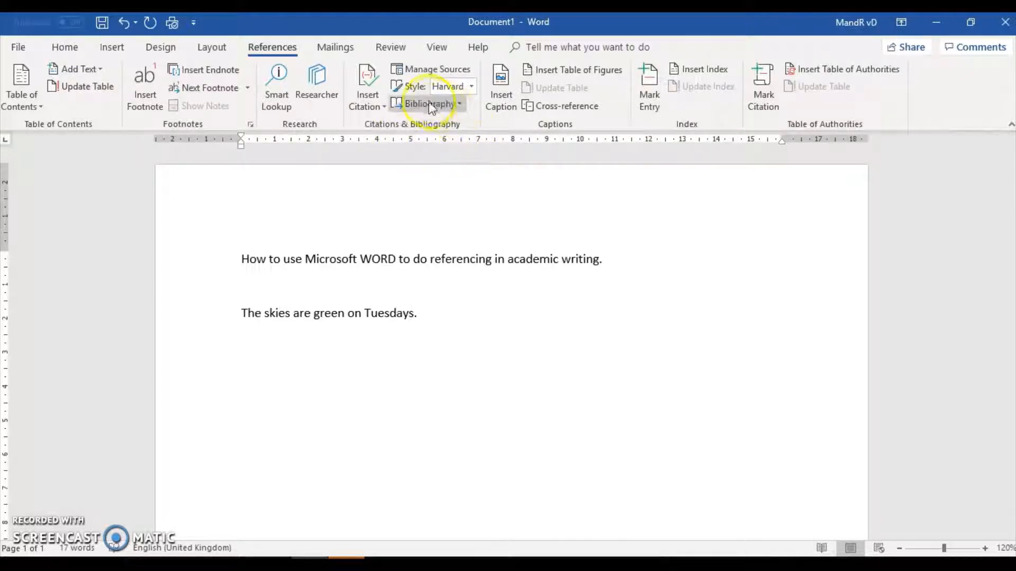
{"action": "left_click", "coordinate": [471, 88]}
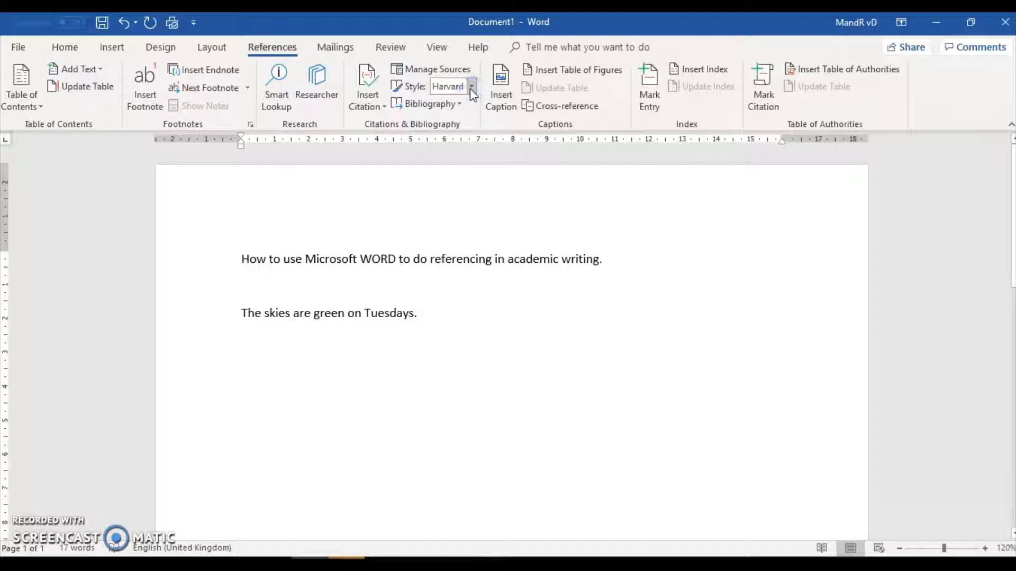
{"action": "left_click", "coordinate": [471, 88]}
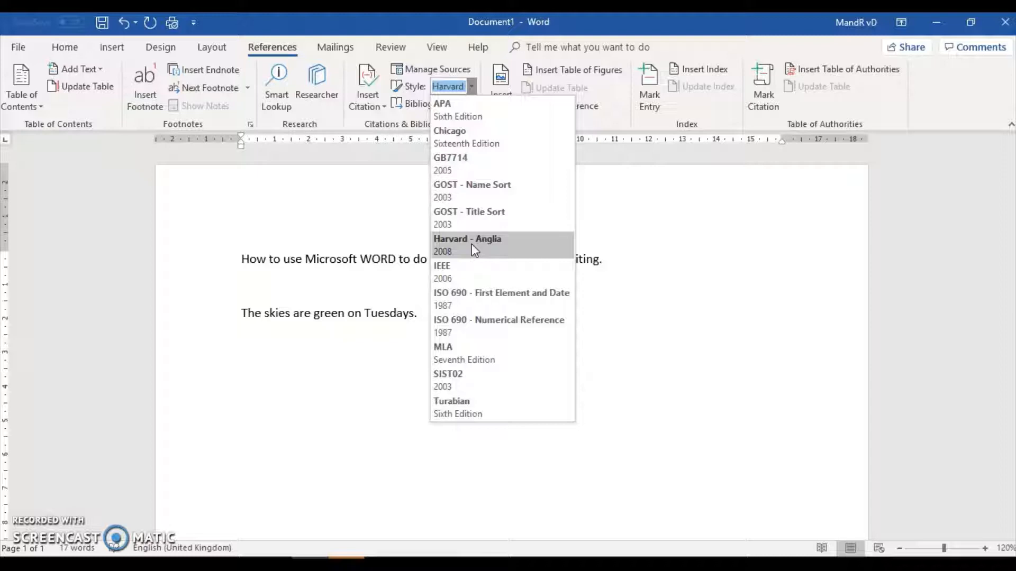
{"action": "left_click_drag", "start_coordinate": [472, 245], "coordinate": [411, 229]}
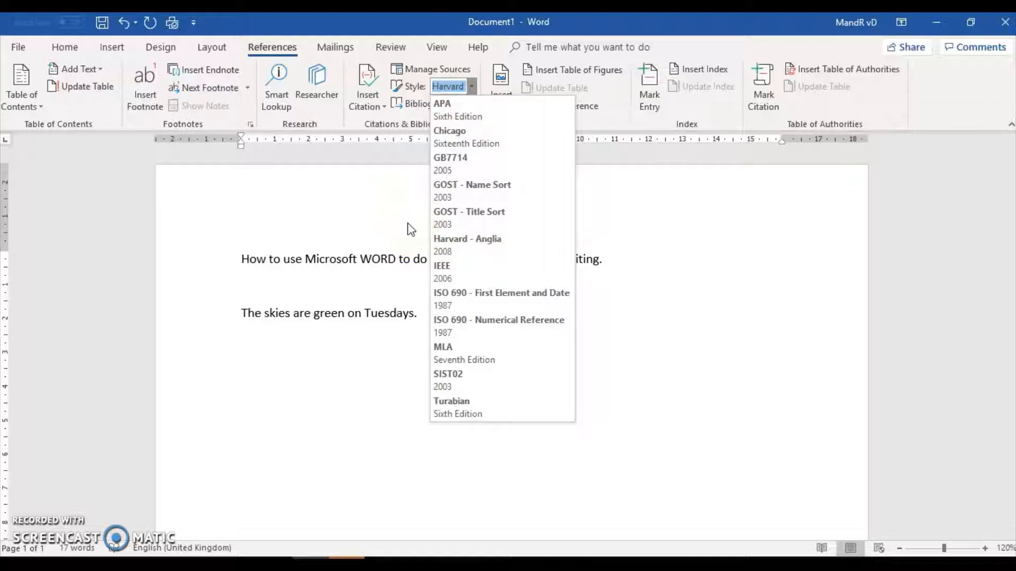
{"action": "left_click", "coordinate": [474, 89]}
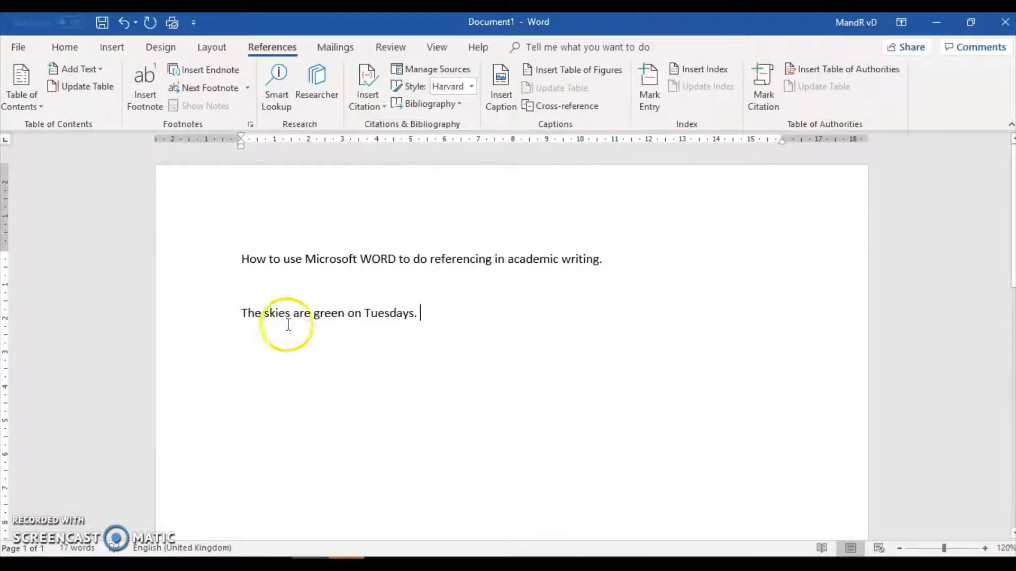
Step: Start adding a new citation source at the end of the sentence about green skies
{"action": "double_click", "coordinate": [389, 321]}
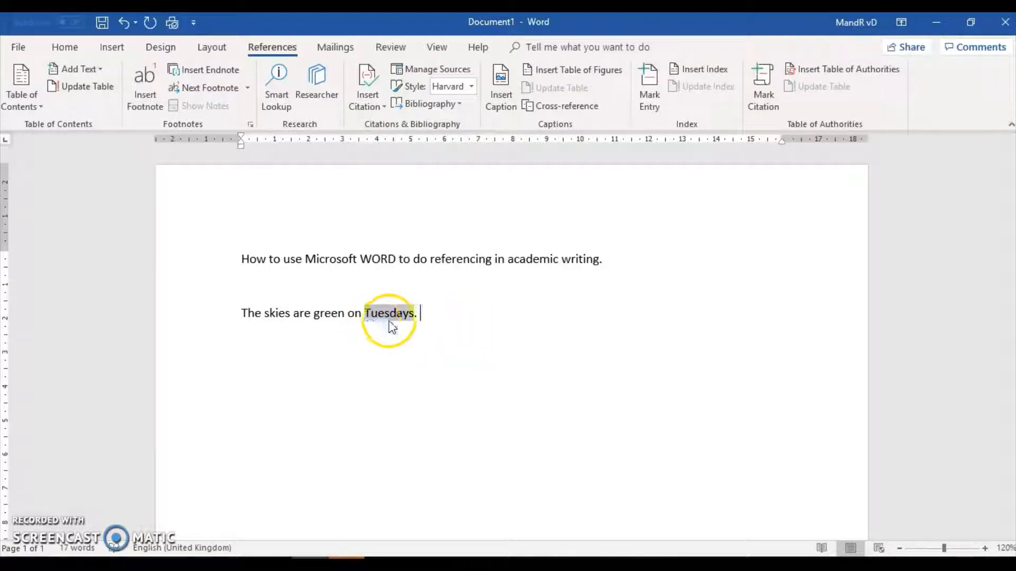
{"action": "left_click", "coordinate": [420, 313]}
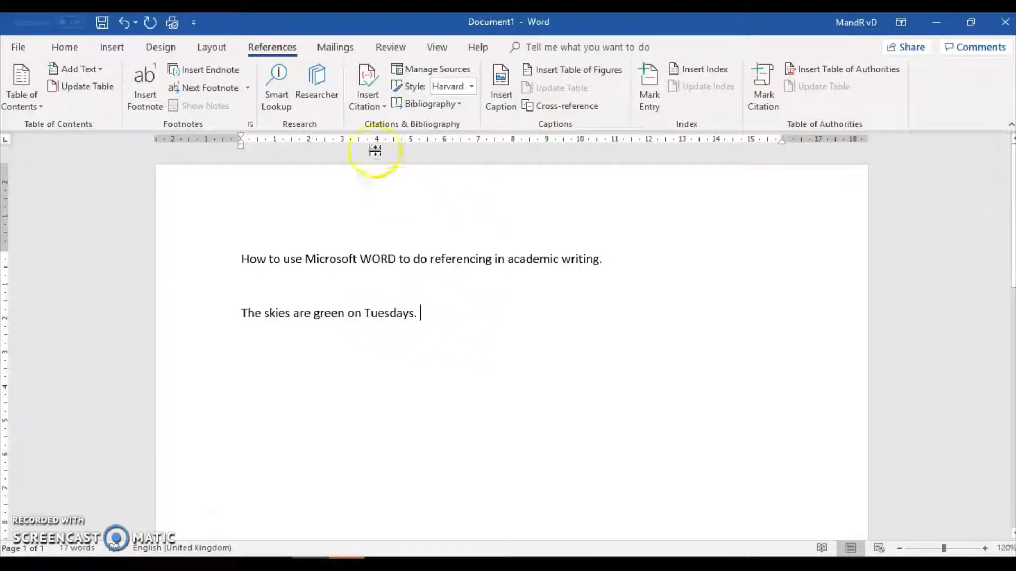
{"action": "left_click", "coordinate": [383, 107]}
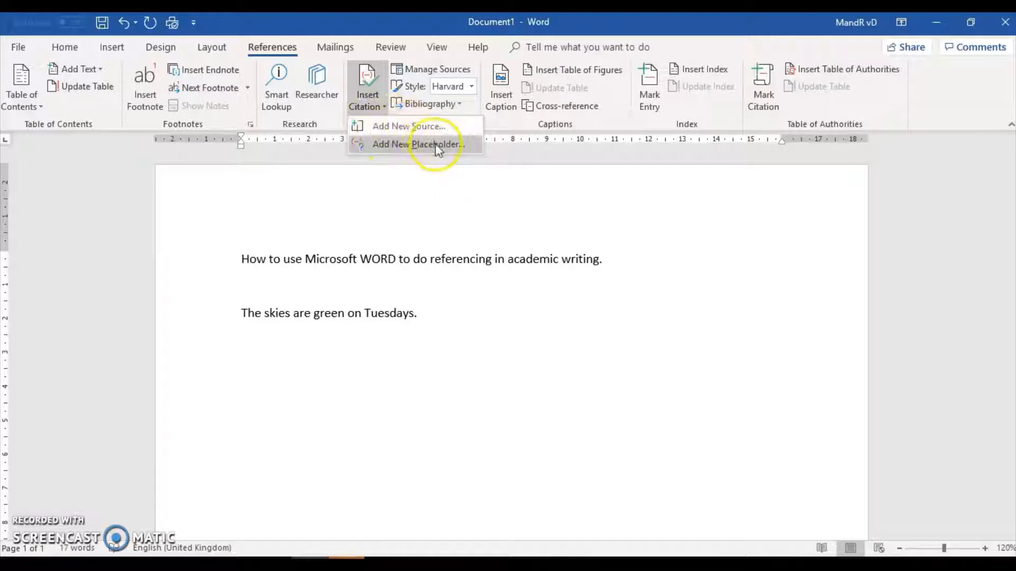
{"action": "left_click", "coordinate": [405, 128]}
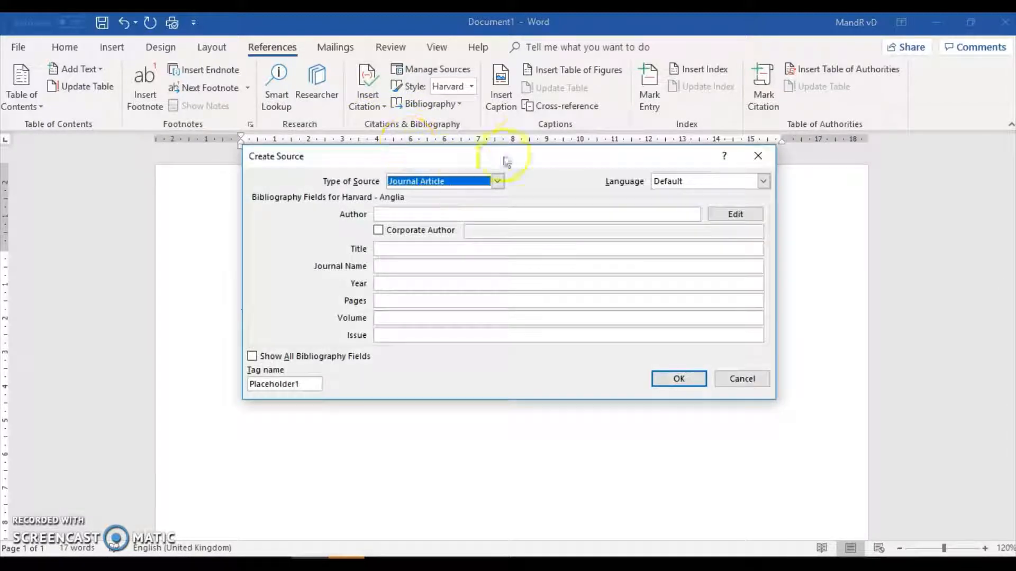
{"action": "left_click_drag", "start_coordinate": [516, 148], "coordinate": [516, 84]}
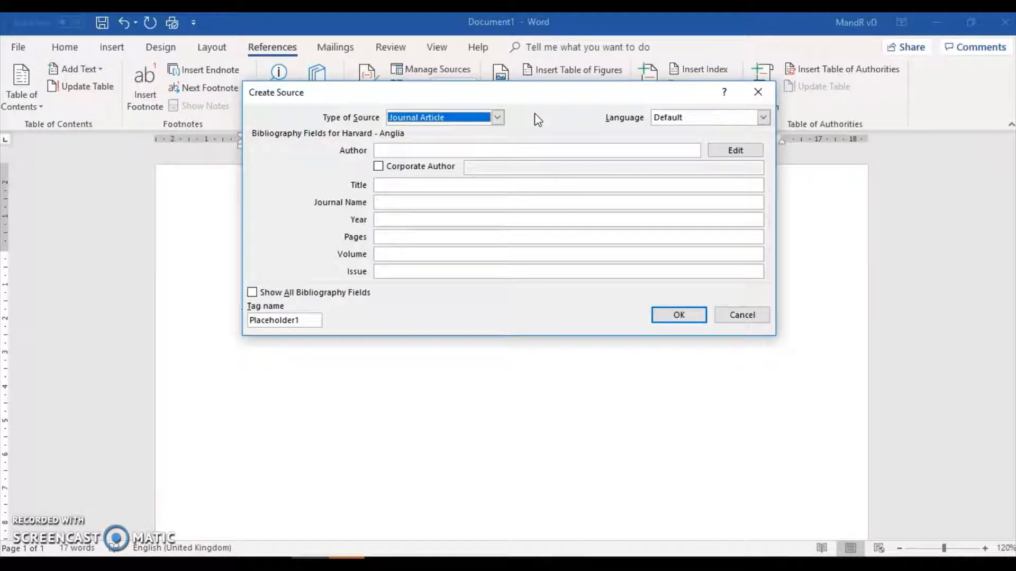
Step: Look through the available source types and set the new source's type to Book
{"action": "left_click", "coordinate": [497, 117]}
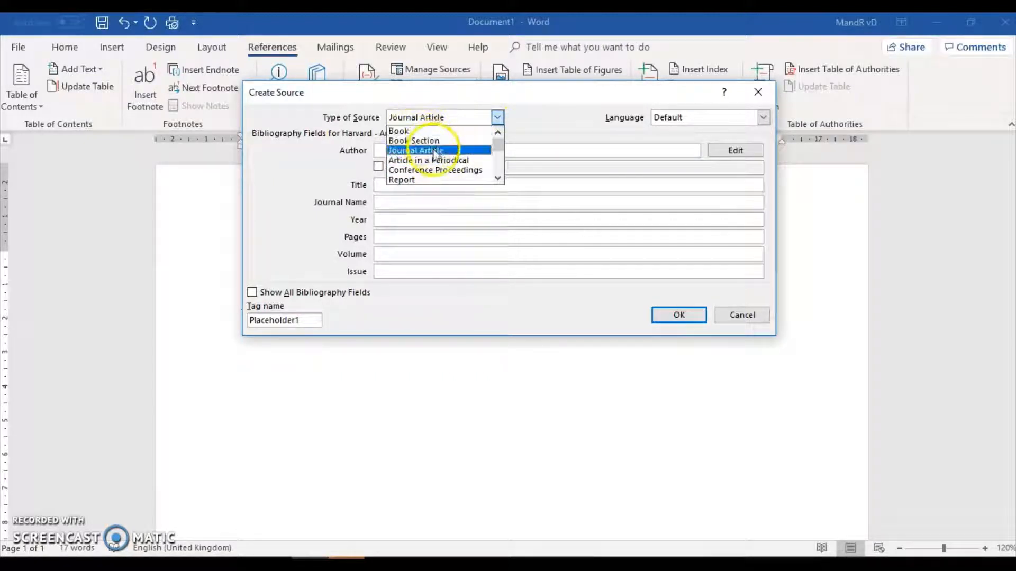
{"action": "left_click", "coordinate": [497, 179]}
{"action": "left_click", "coordinate": [497, 178]}
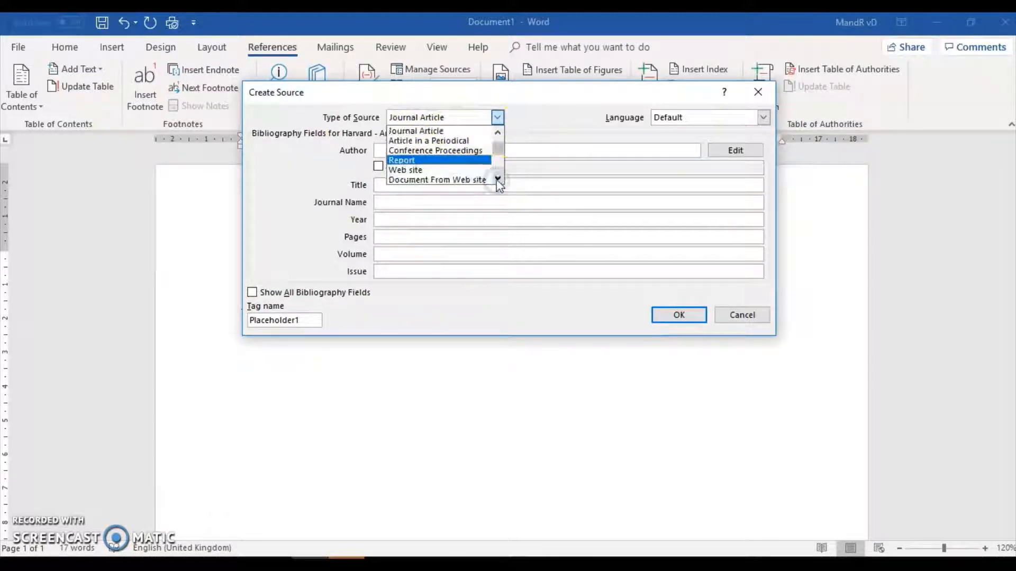
{"action": "left_click", "coordinate": [497, 179]}
{"action": "left_click", "coordinate": [497, 179]}
{"action": "left_click", "coordinate": [497, 179]}
{"action": "left_click", "coordinate": [497, 179]}
{"action": "left_click", "coordinate": [497, 178]}
{"action": "left_click", "coordinate": [497, 179]}
{"action": "left_click", "coordinate": [497, 179]}
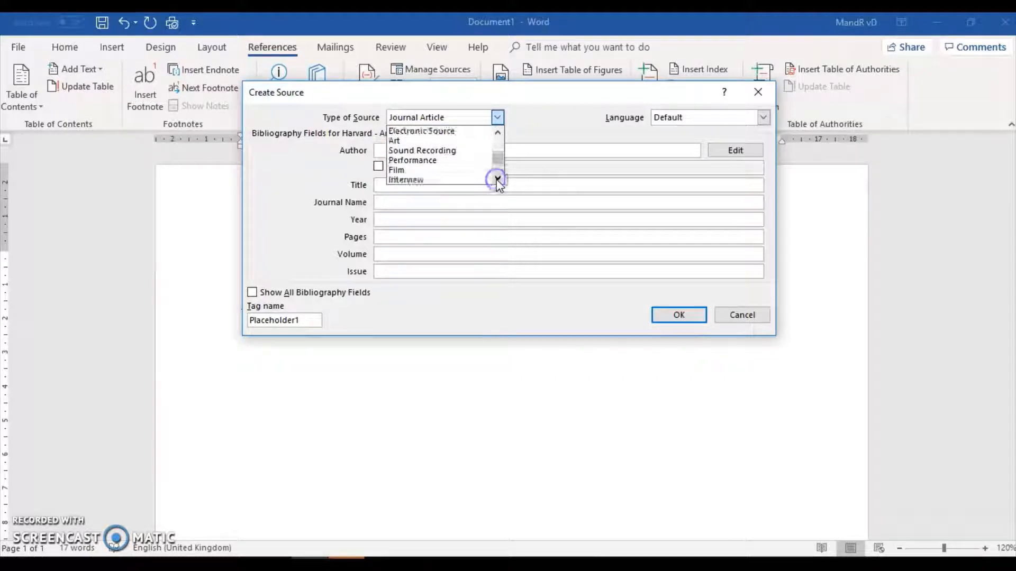
{"action": "left_click", "coordinate": [497, 179]}
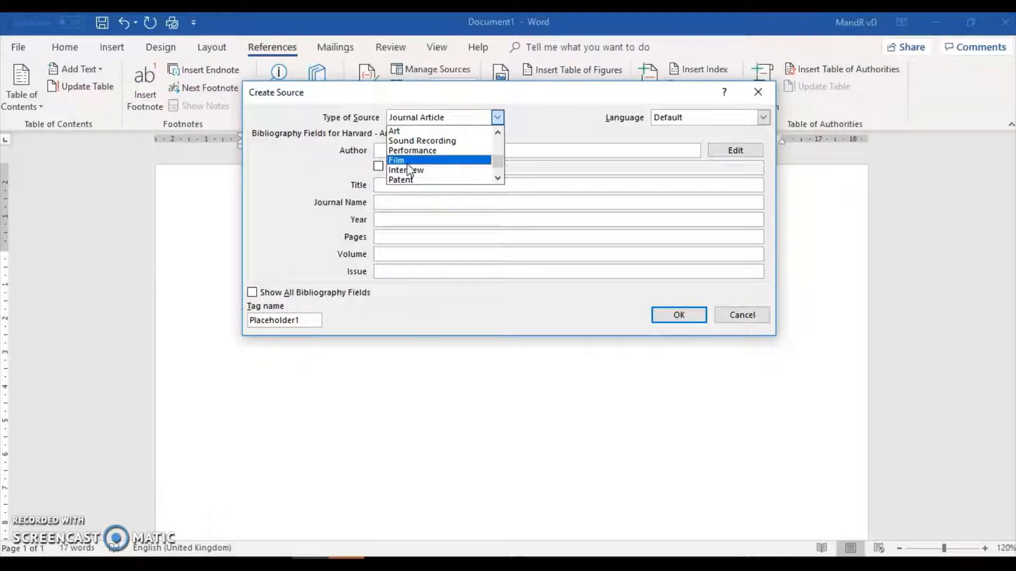
{"action": "left_click_drag", "start_coordinate": [497, 163], "coordinate": [500, 140]}
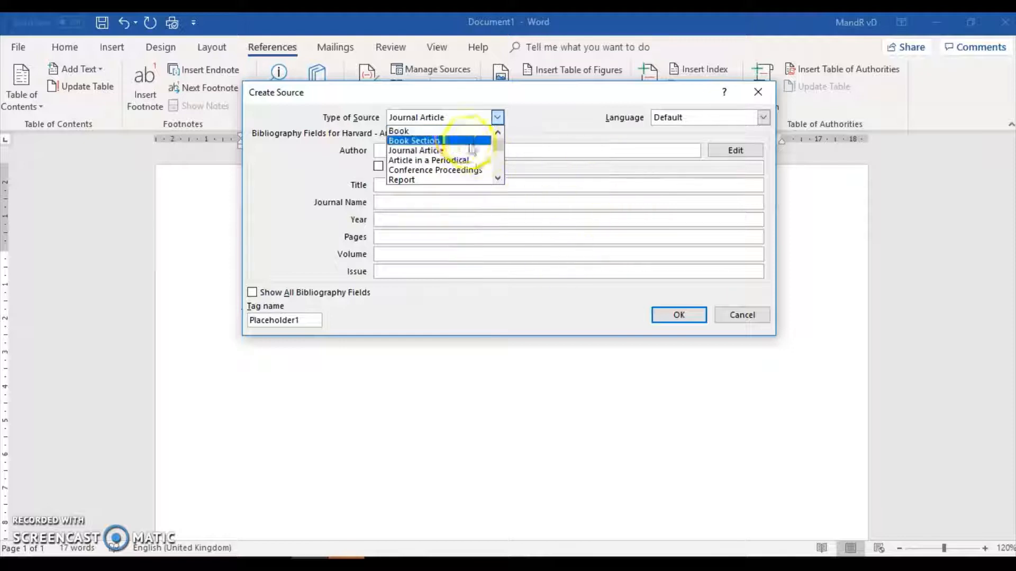
{"action": "left_click", "coordinate": [409, 133]}
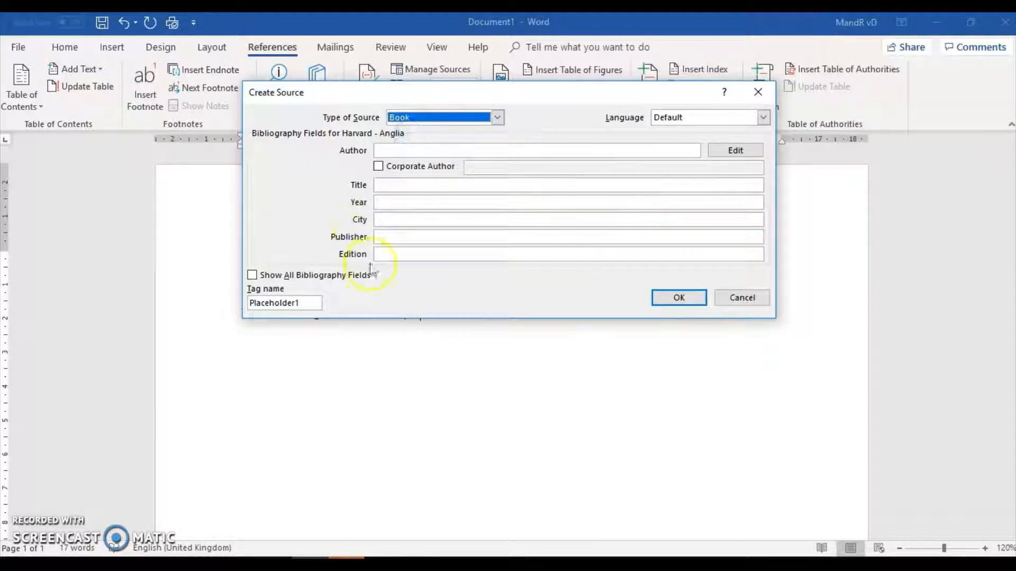
Step: Fill in the book's author name, the title "Green Skies" and the year 2008
{"action": "left_click", "coordinate": [399, 150]}
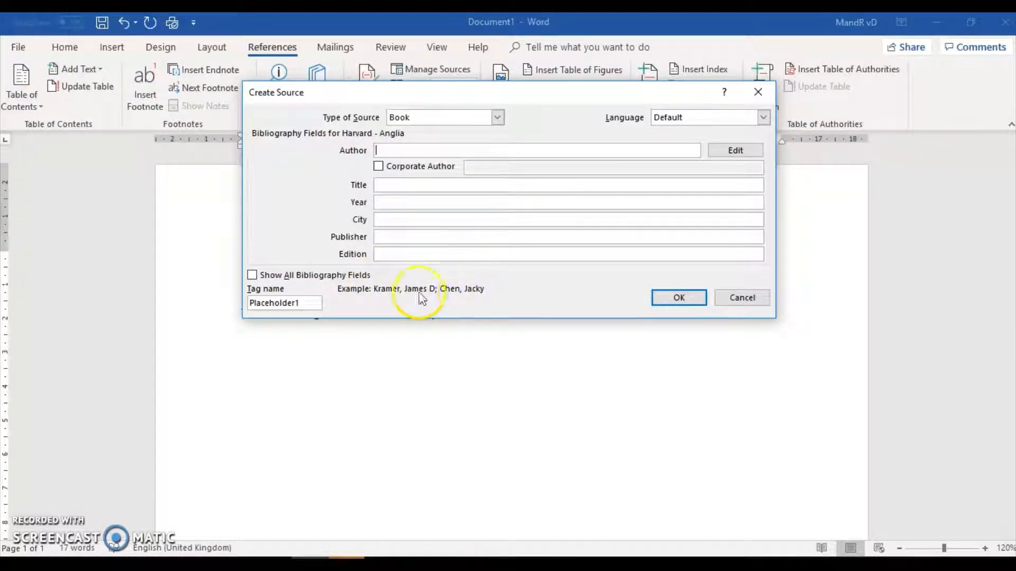
{"action": "left_click", "coordinate": [378, 150]}
{"action": "type", "text": "Jackson, M"}
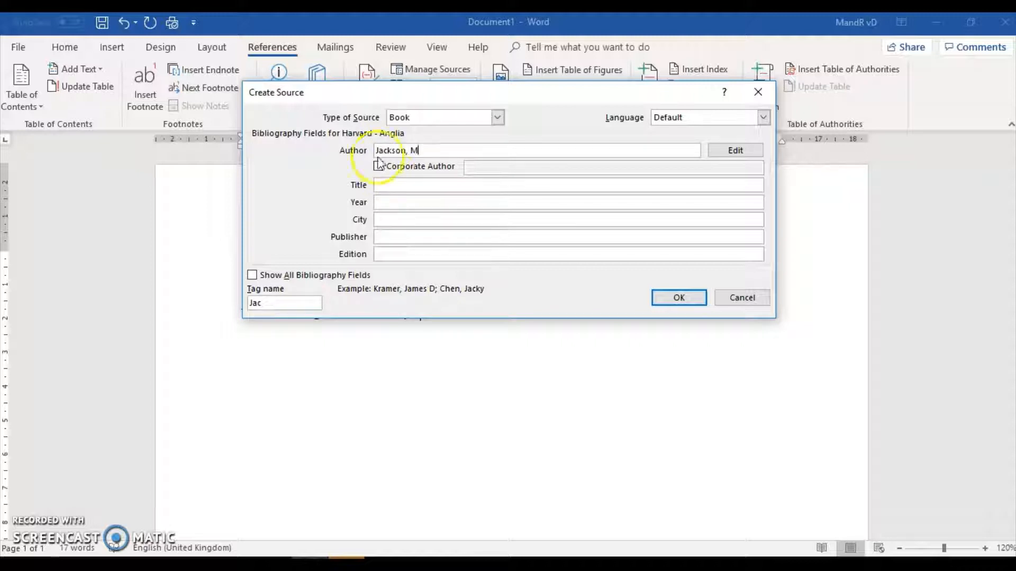
{"action": "left_click", "coordinate": [418, 185]}
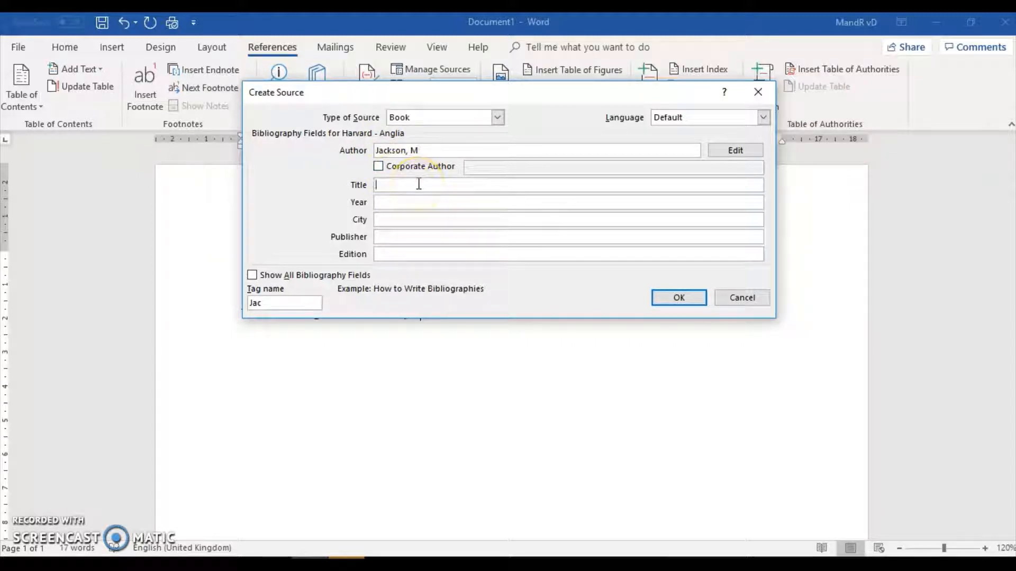
{"action": "type", "text": "Green Skies"}
{"action": "key", "text": "Tab"}
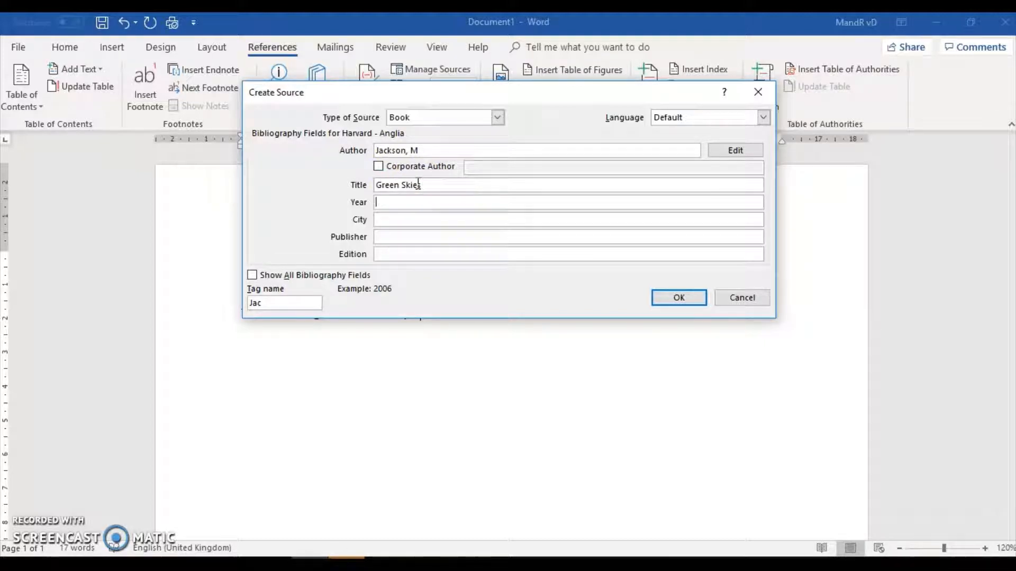
{"action": "left_click", "coordinate": [418, 201]}
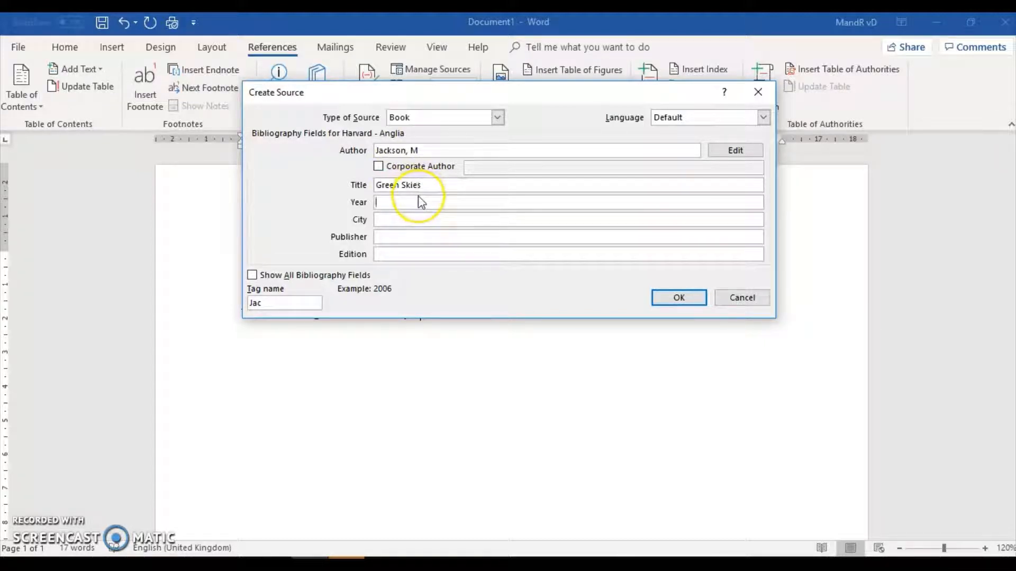
{"action": "type", "text": "2008"}
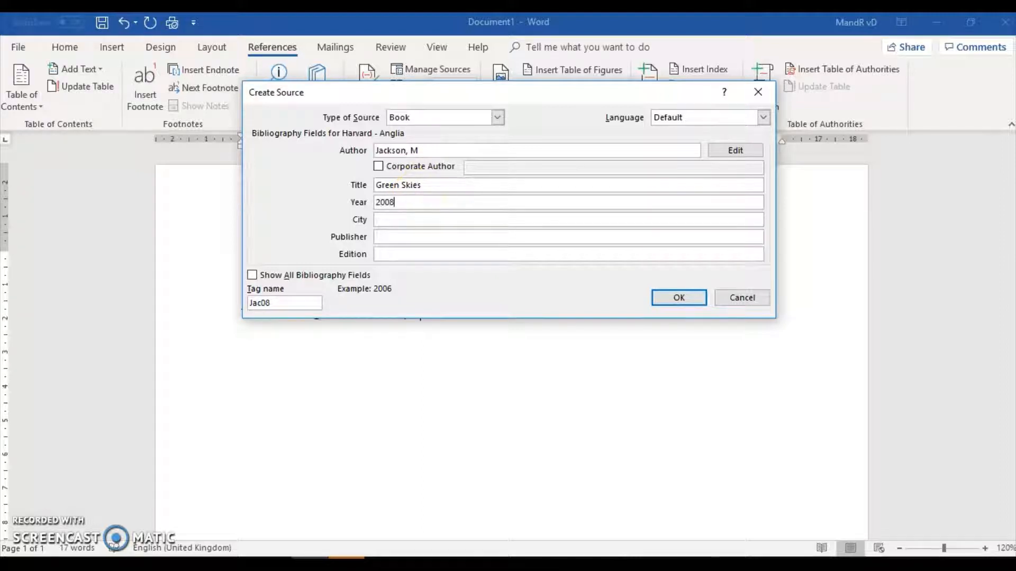
Step: Complete the source with city Oxford, publisher Pelican Ltd and edition 3rd, and insert its citation after the sentence
{"action": "left_click", "coordinate": [398, 219]}
{"action": "left_click", "coordinate": [396, 237]}
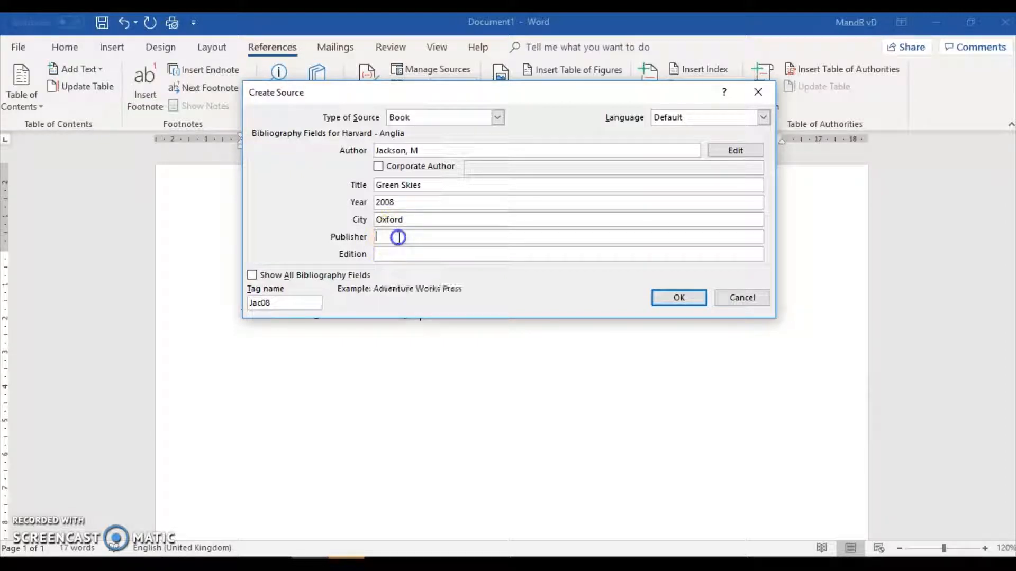
{"action": "type", "text": "Pelican Ltd"}
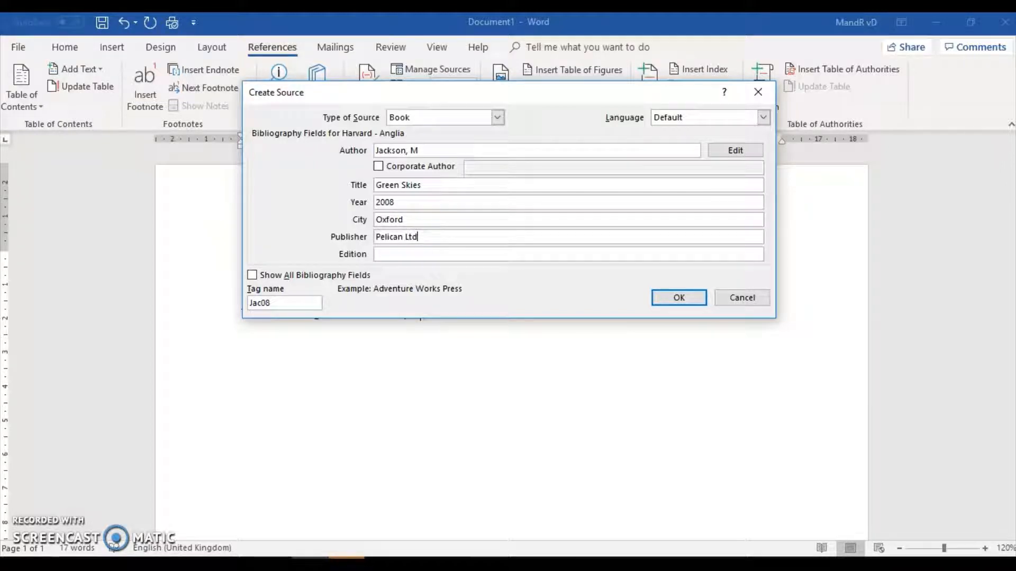
{"action": "left_click", "coordinate": [413, 253]}
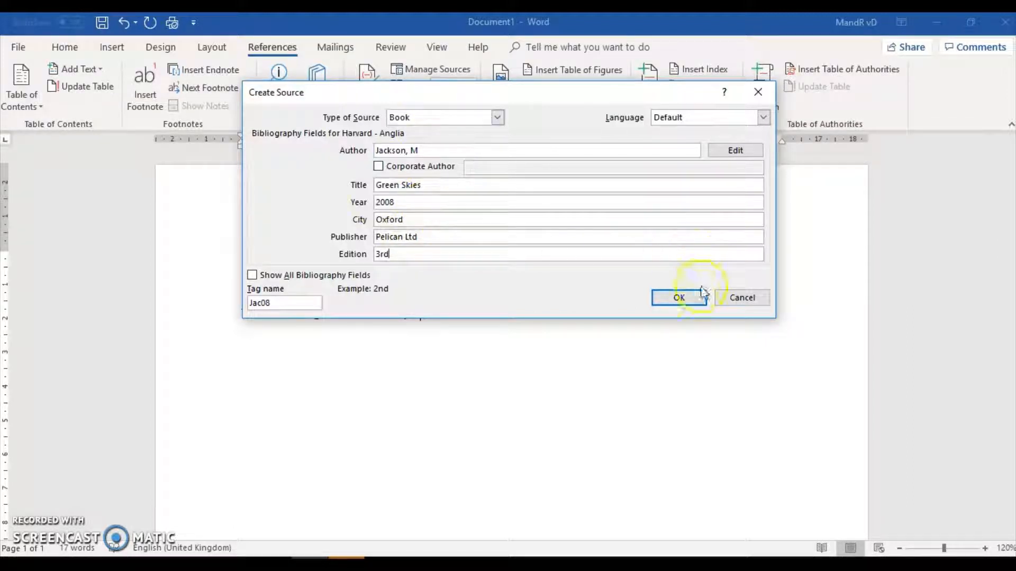
{"action": "left_click", "coordinate": [682, 299]}
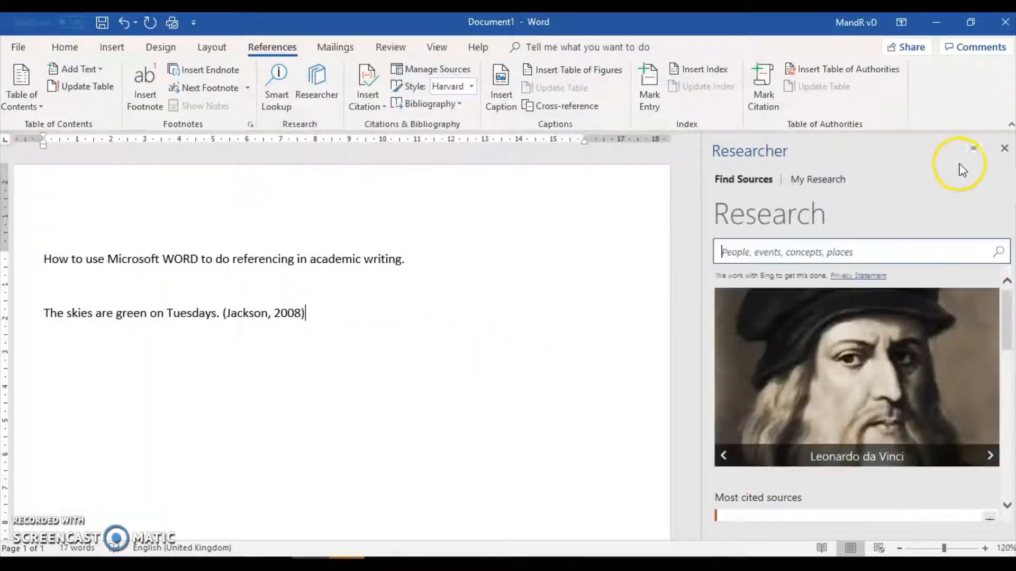
{"action": "left_click", "coordinate": [1005, 148]}
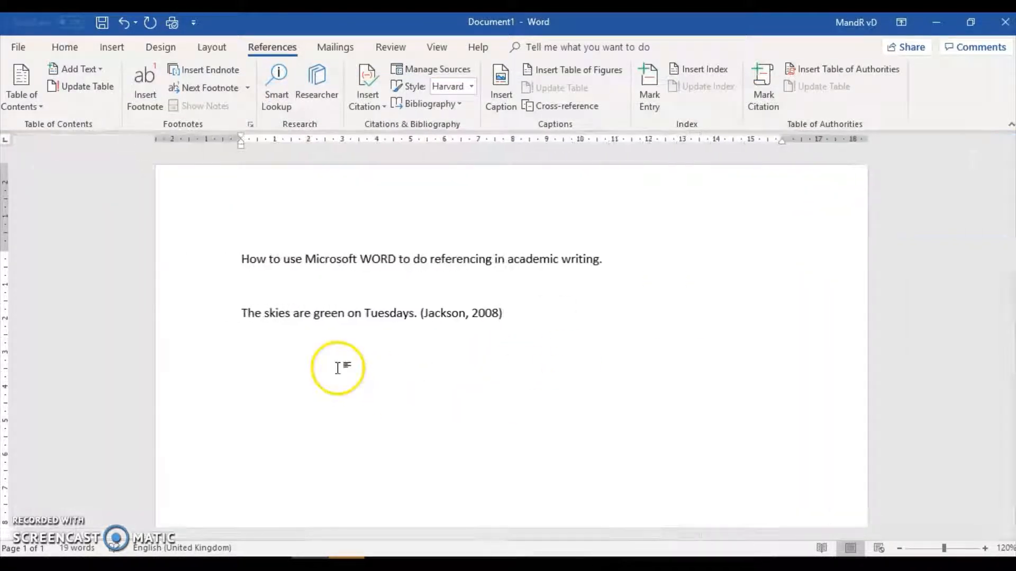
{"action": "left_click", "coordinate": [513, 335]}
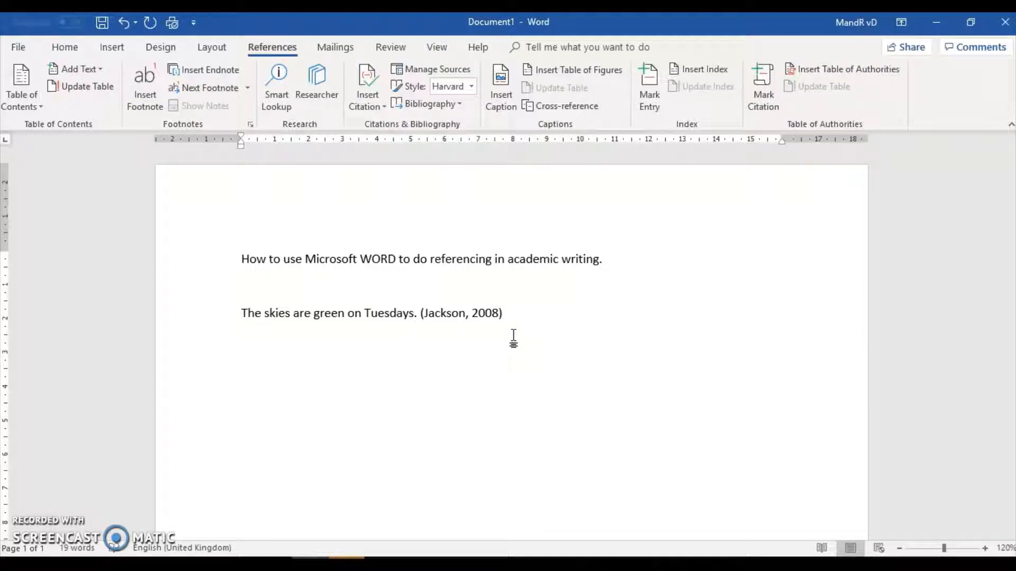
Step: Write "On Wednesdays the sky appears to be slightly pink and this is because of the angle we see it at." after the citation
{"action": "type", "text": "ON wednesdays theskie"}
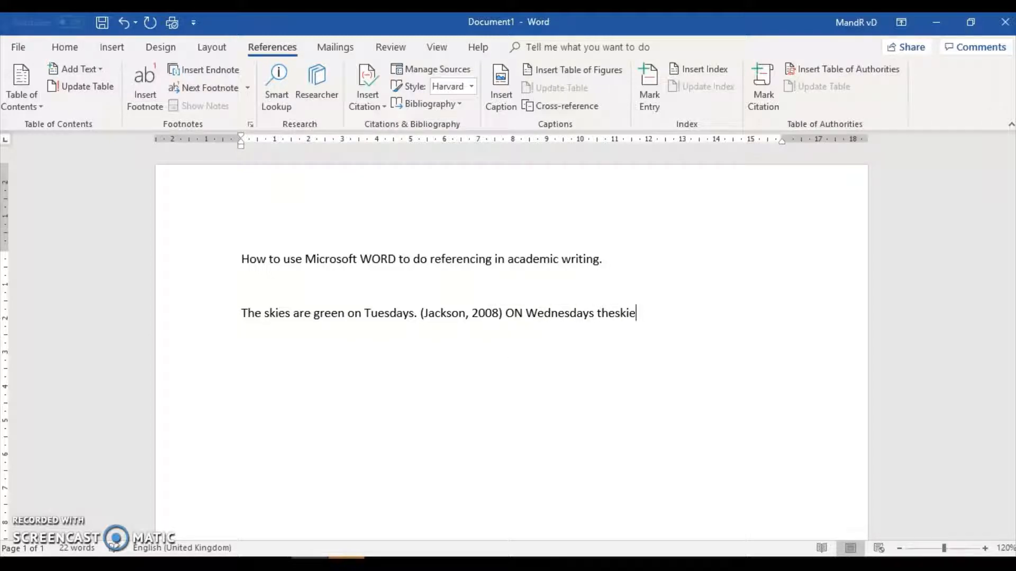
{"action": "key", "text": "Left"}
{"action": "key", "text": "Delete"}
{"action": "key", "text": "Delete"}
{"action": "type", "text": "y appea"}
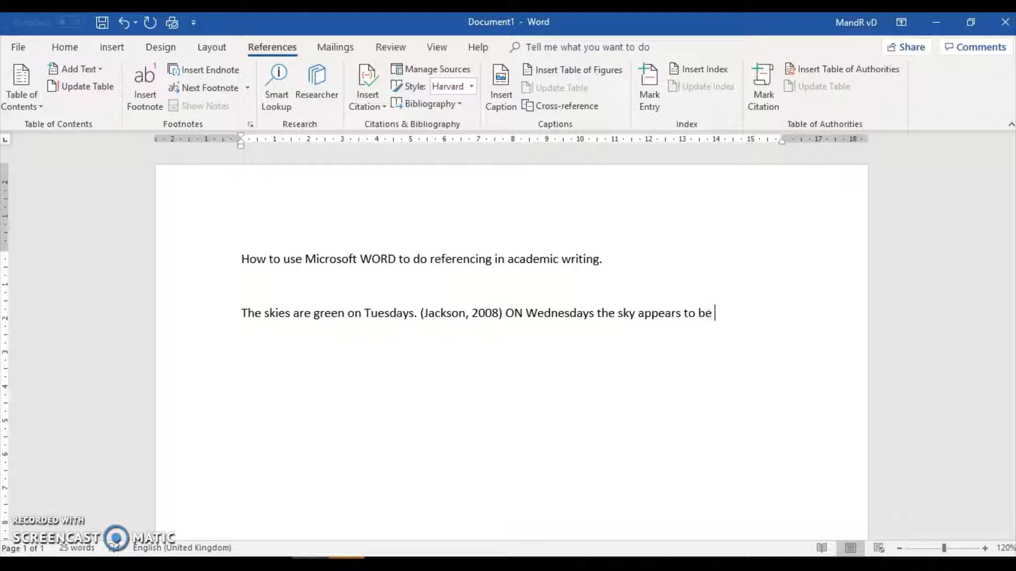
{"action": "type", "text": "rs to be slightly pink and "}
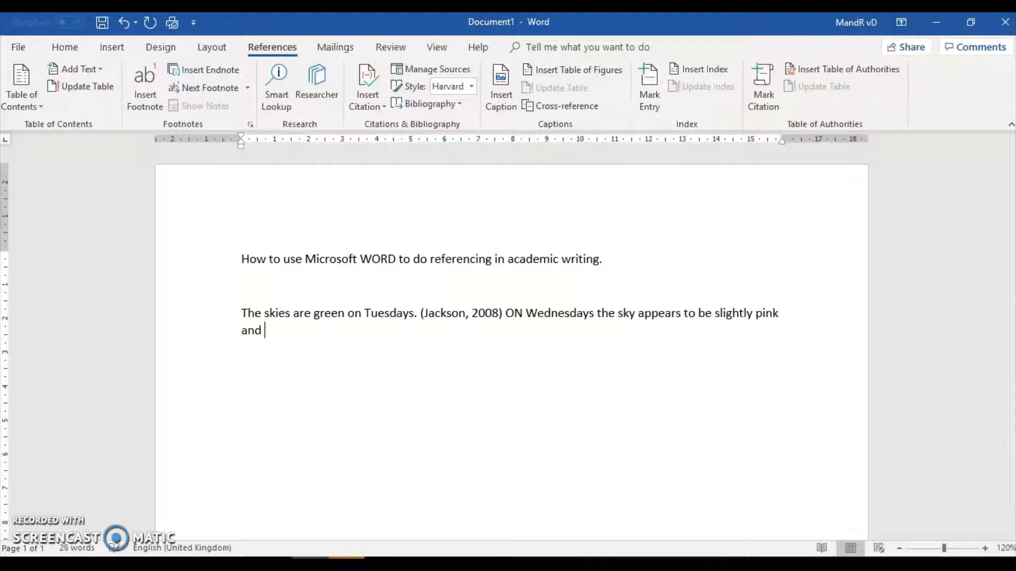
{"action": "type", "text": "this is because of the angl"}
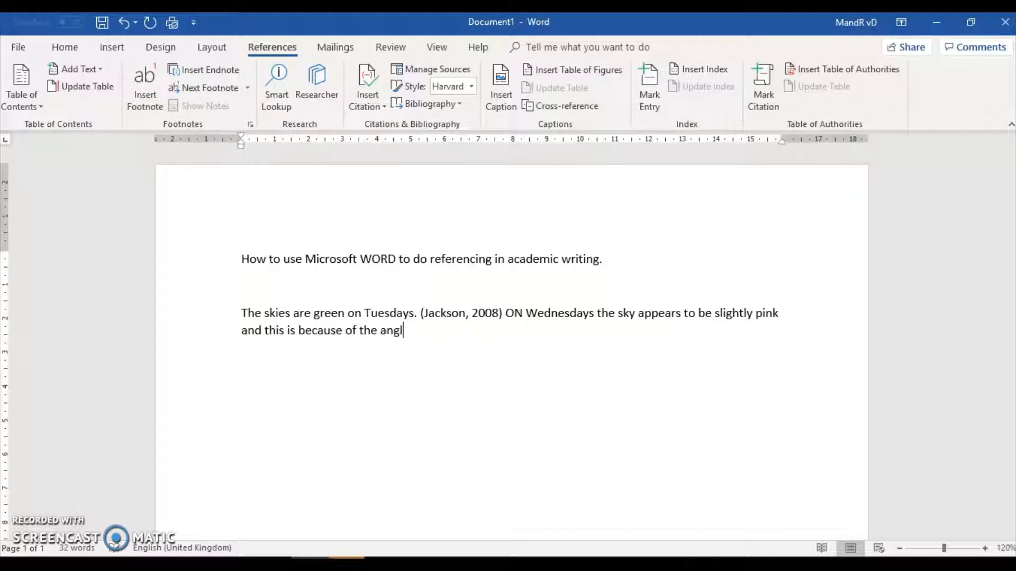
{"action": "type", "text": "e we see it at"}
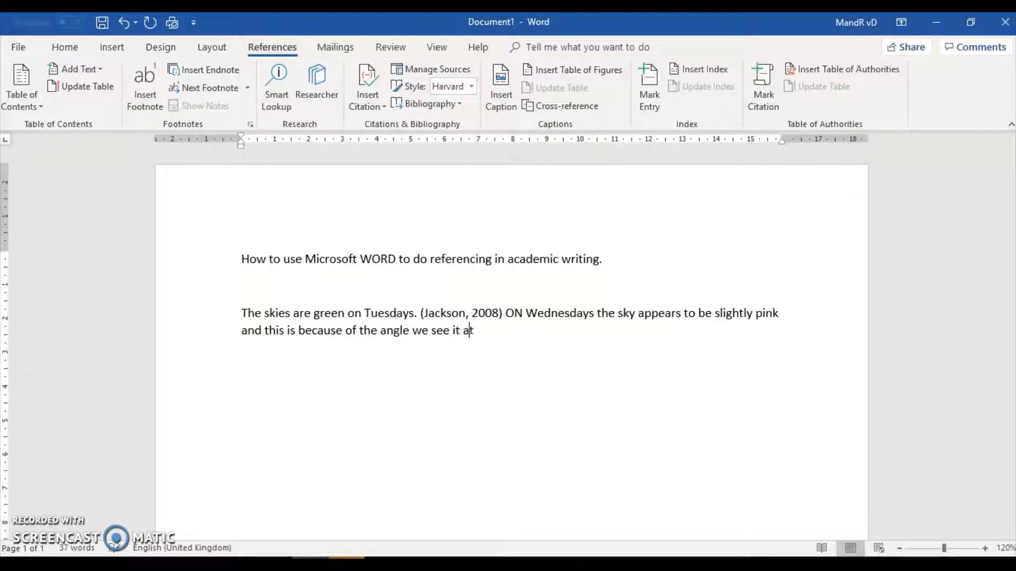
{"action": "type", "text": "."}
{"action": "left_click", "coordinate": [522, 316]}
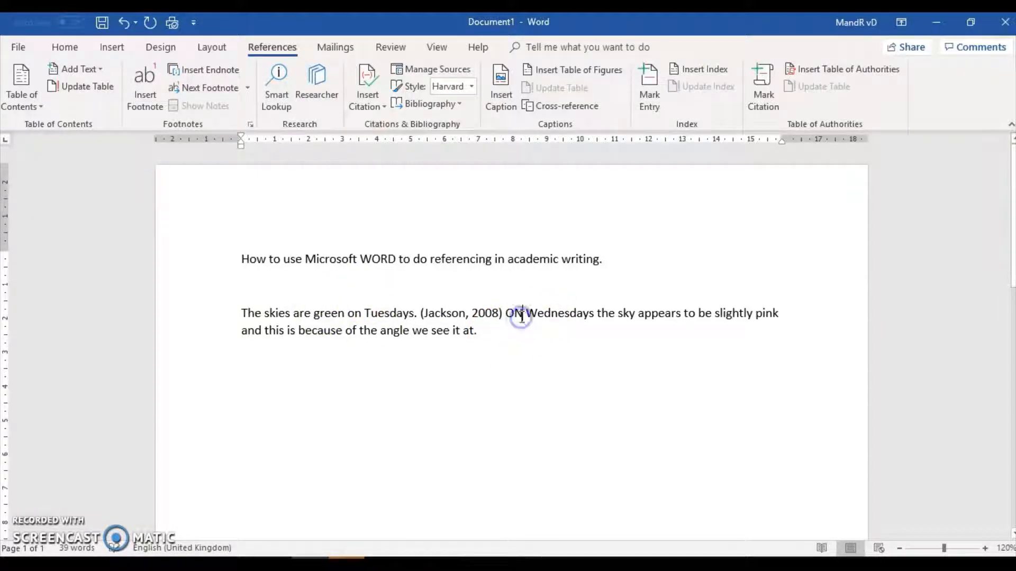
{"action": "key", "text": "BackSpace"}
{"action": "type", "text": "n"}
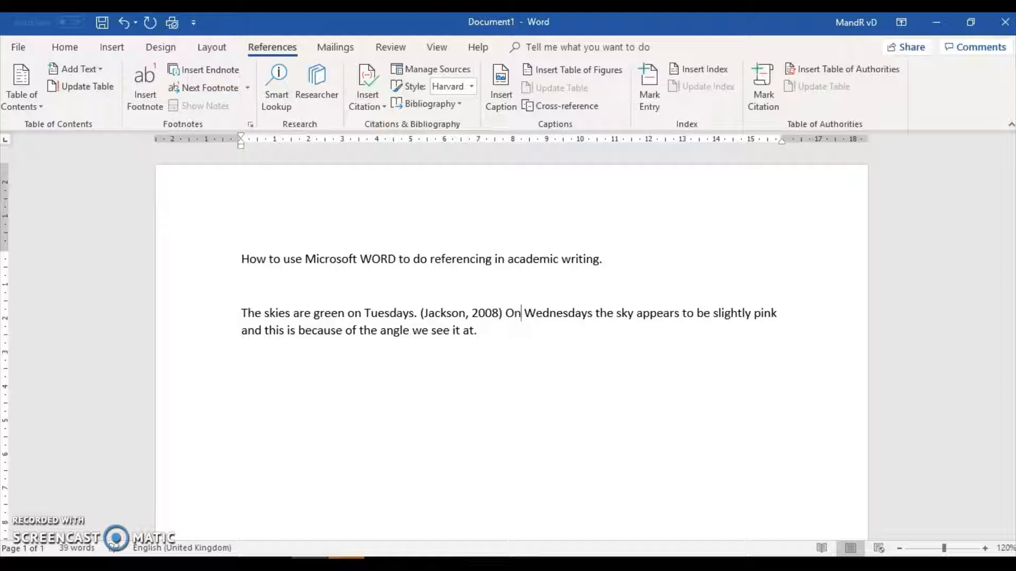
Step: Start adding a new citation source at the end of the Wednesdays sentence and set its type to Web site
{"action": "left_click", "coordinate": [491, 331]}
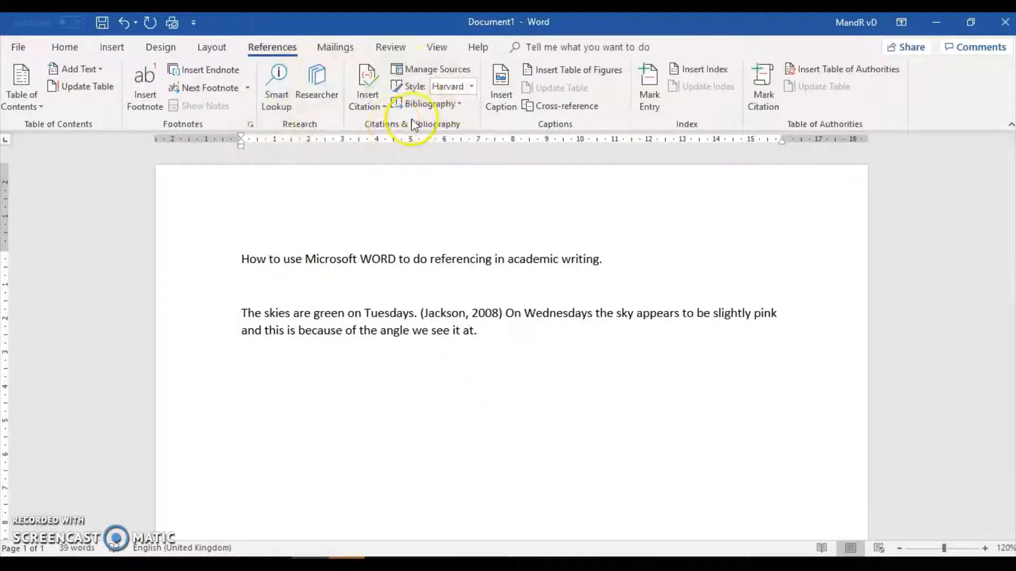
{"action": "left_click", "coordinate": [386, 107]}
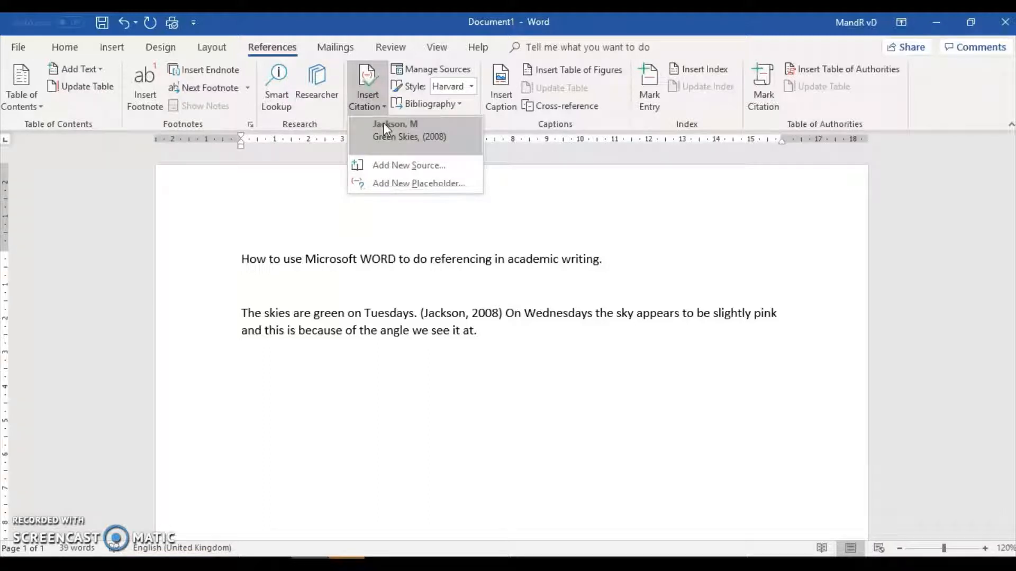
{"action": "left_click", "coordinate": [385, 127]}
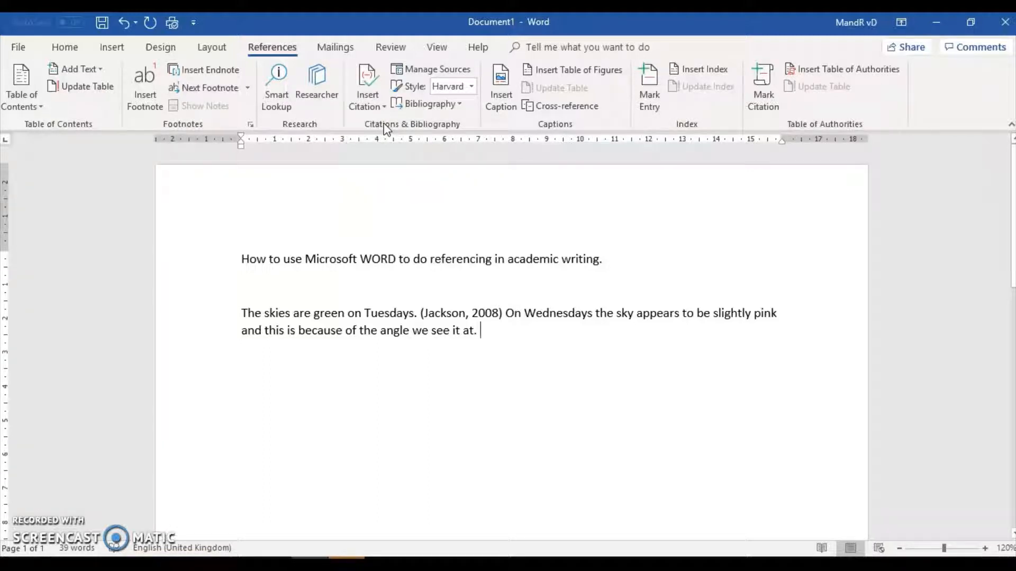
{"action": "left_click", "coordinate": [367, 93]}
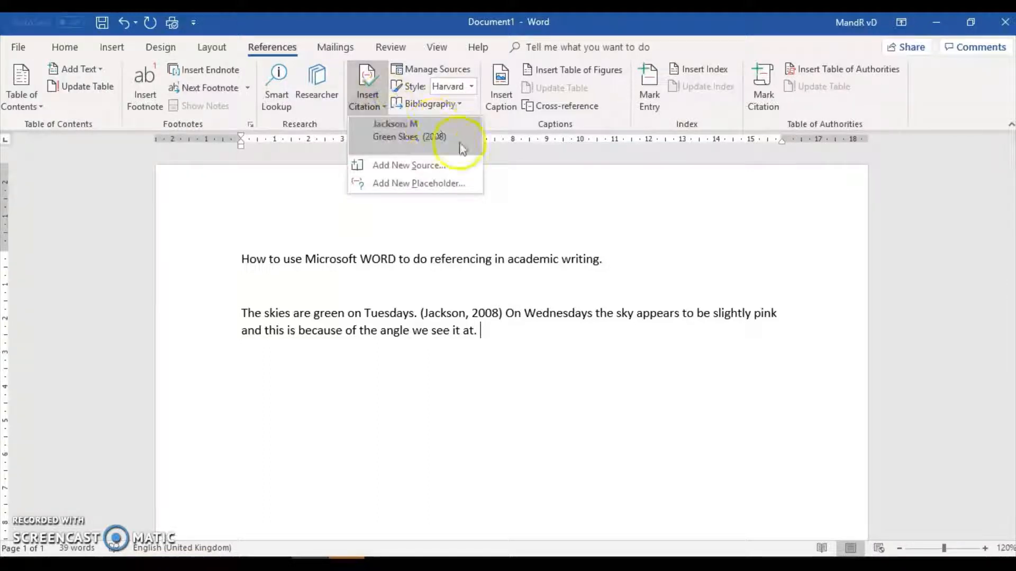
{"action": "left_click", "coordinate": [413, 139]}
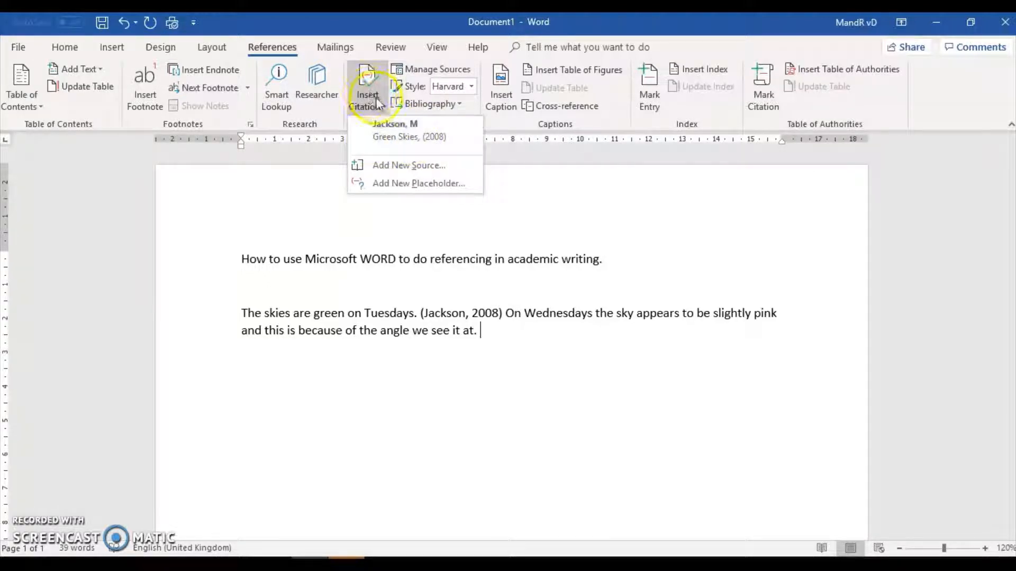
{"action": "left_click", "coordinate": [401, 165]}
{"action": "left_click", "coordinate": [498, 117]}
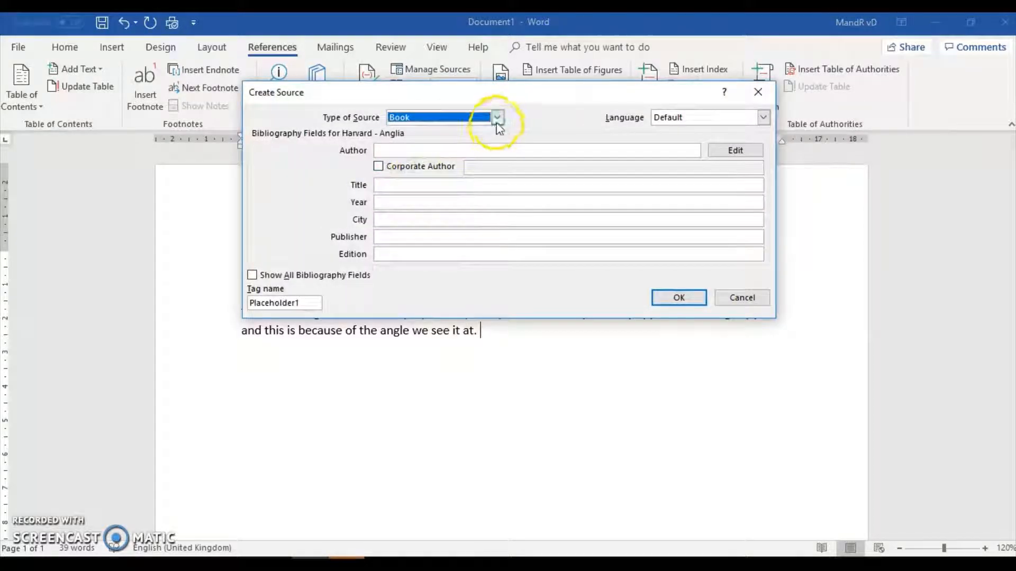
{"action": "left_click", "coordinate": [498, 179]}
{"action": "left_click", "coordinate": [498, 178]}
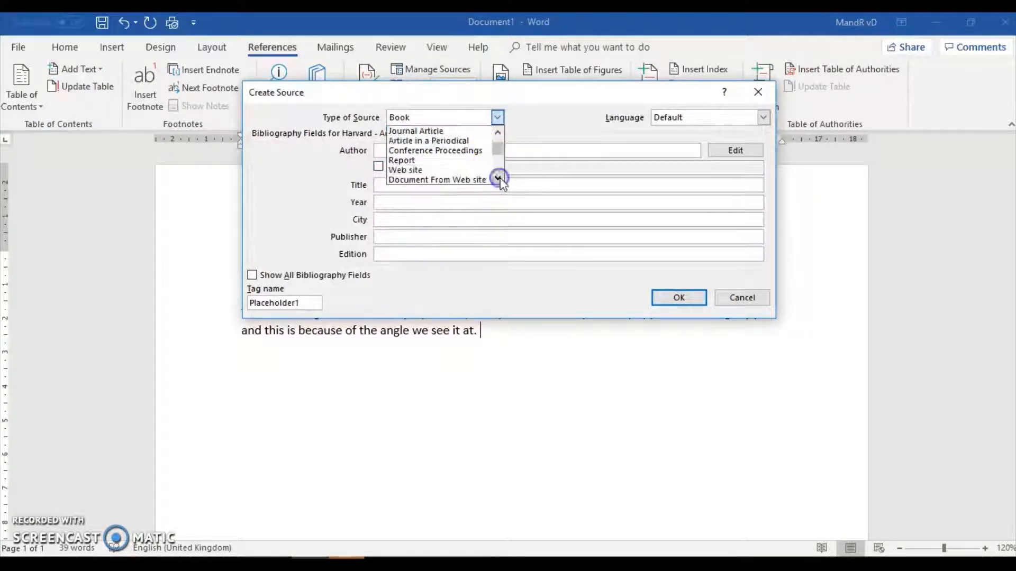
{"action": "left_click", "coordinate": [497, 178]}
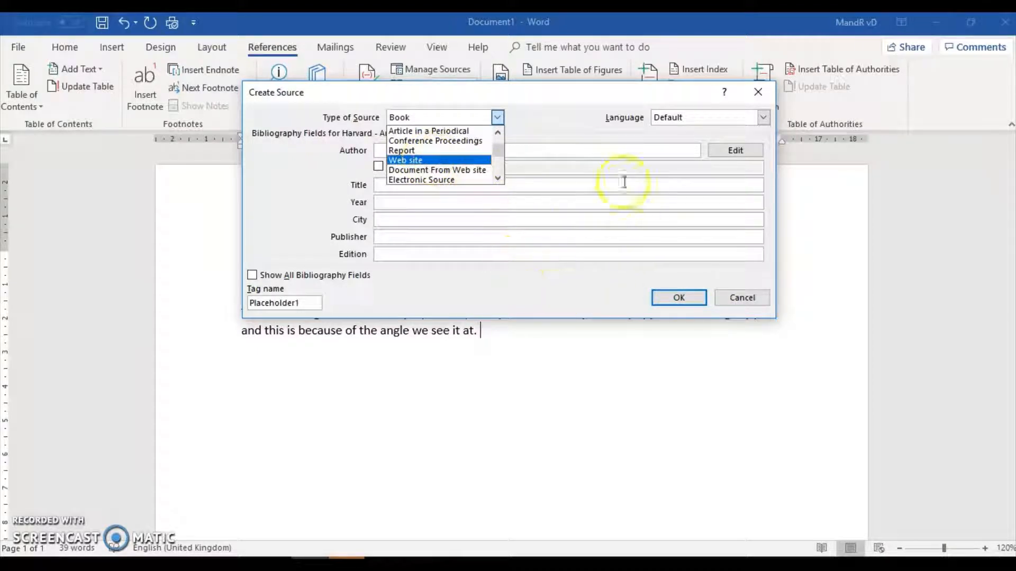
{"action": "left_click", "coordinate": [419, 160]}
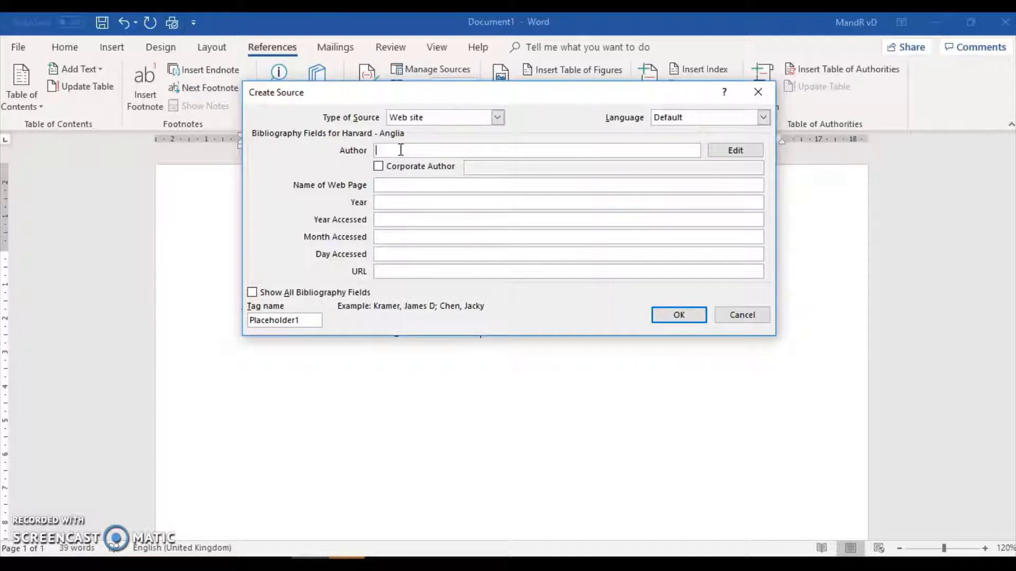
Step: Give the web site source the corporate author WeatherWatch.com
{"action": "left_click", "coordinate": [379, 166]}
{"action": "left_click", "coordinate": [497, 167]}
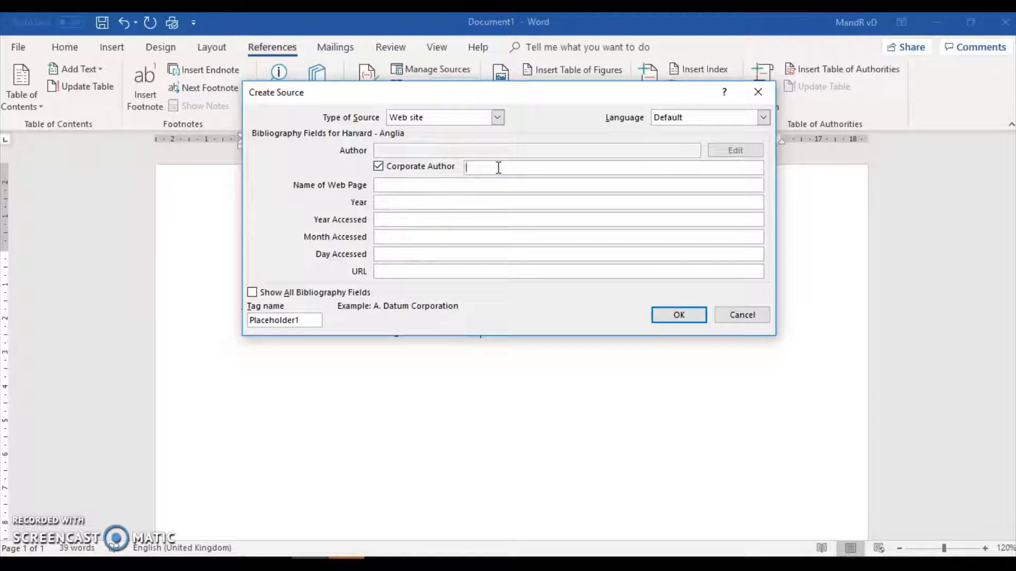
{"action": "type", "text": "WeaherWatch"}
{"action": "key", "text": "Left"}
{"action": "key", "text": "Left"}
{"action": "key", "text": "Left"}
{"action": "key", "text": "Left"}
{"action": "key", "text": "Left"}
{"action": "key", "text": "Left"}
{"action": "type", "text": "t"}
{"action": "key", "text": "End"}
{"action": "type", "text": ".com"}
Step: Name the source's web page "Colour of skies" and set its year to 2011
{"action": "left_click", "coordinate": [497, 183]}
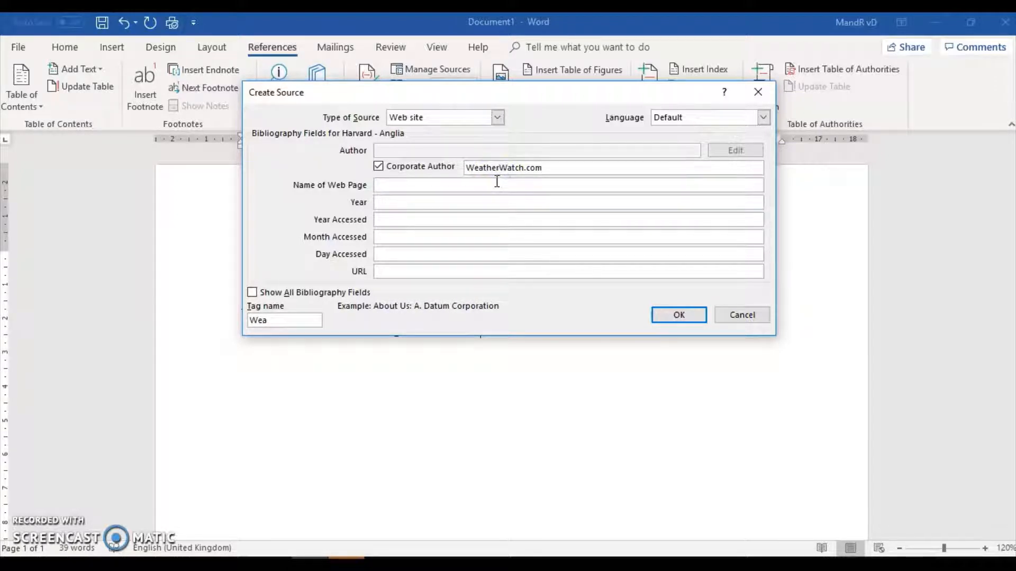
{"action": "type", "text": "Colour of skies"}
{"action": "key", "text": "Tab"}
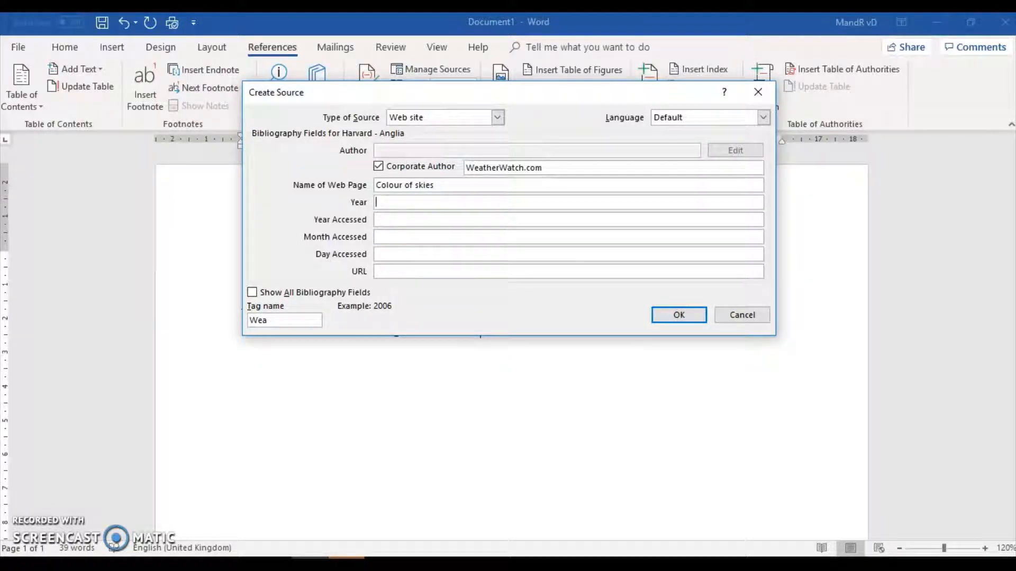
{"action": "left_click", "coordinate": [447, 202]}
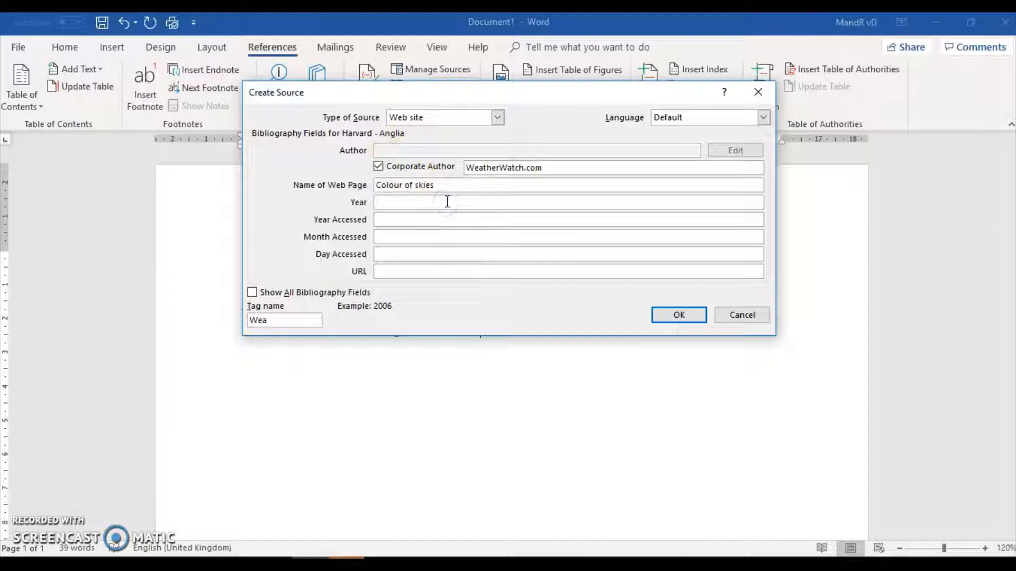
{"action": "type", "text": "2011"}
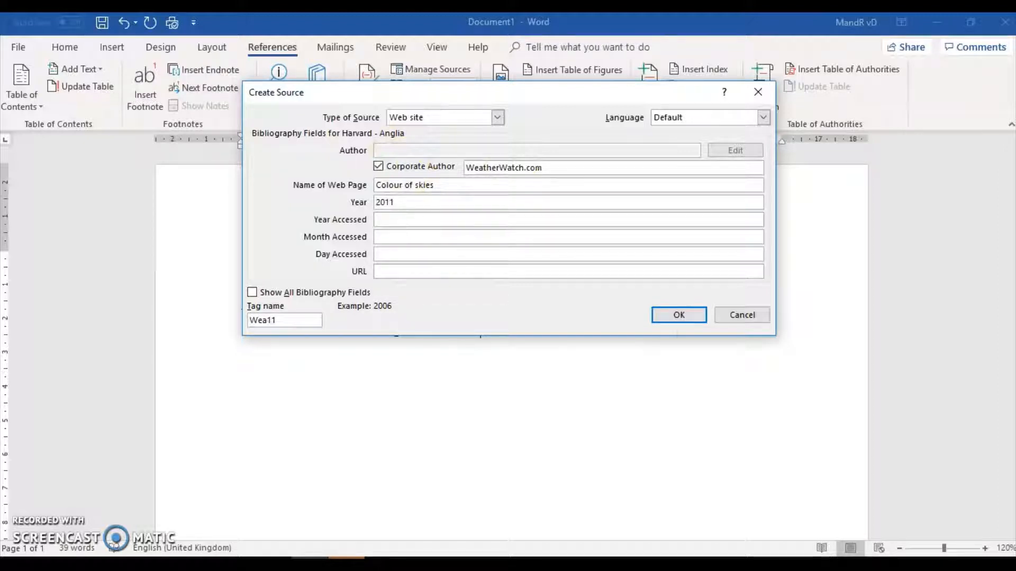
Step: Fill in the source's access date as year 2018, month October and day 12
{"action": "left_click", "coordinate": [400, 219]}
{"action": "type", "text": "2018"}
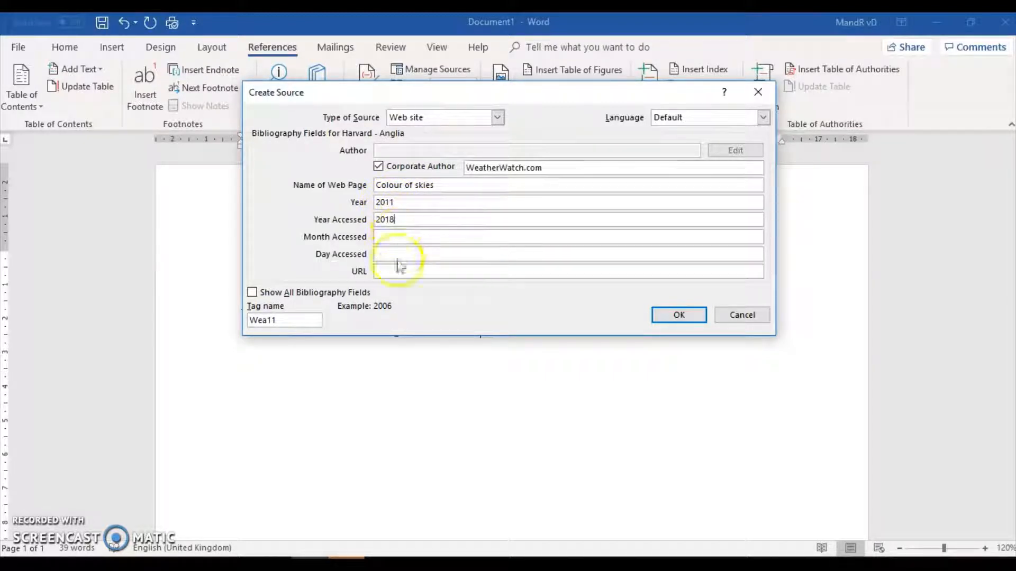
{"action": "left_click", "coordinate": [398, 236]}
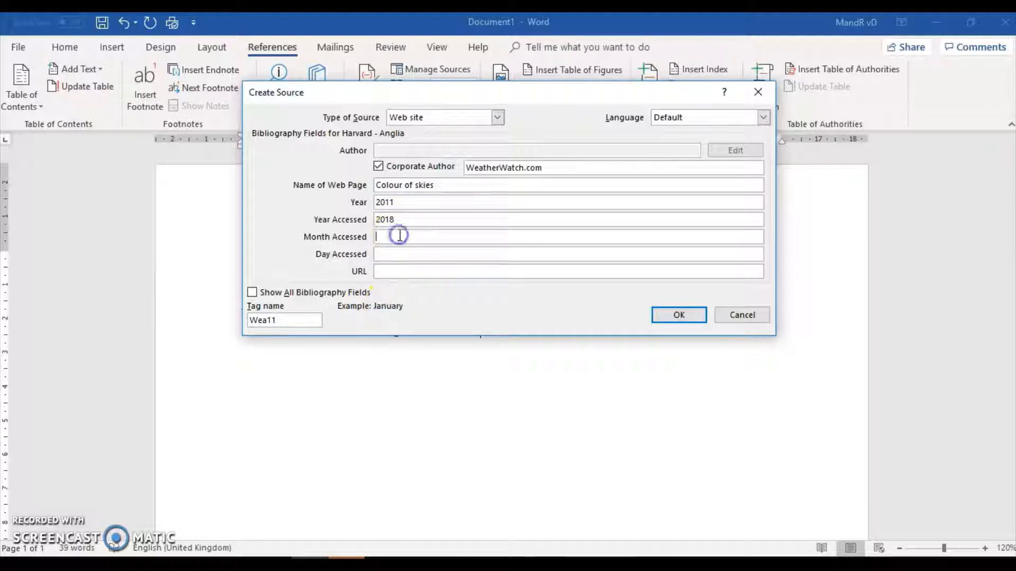
{"action": "type", "text": "October"}
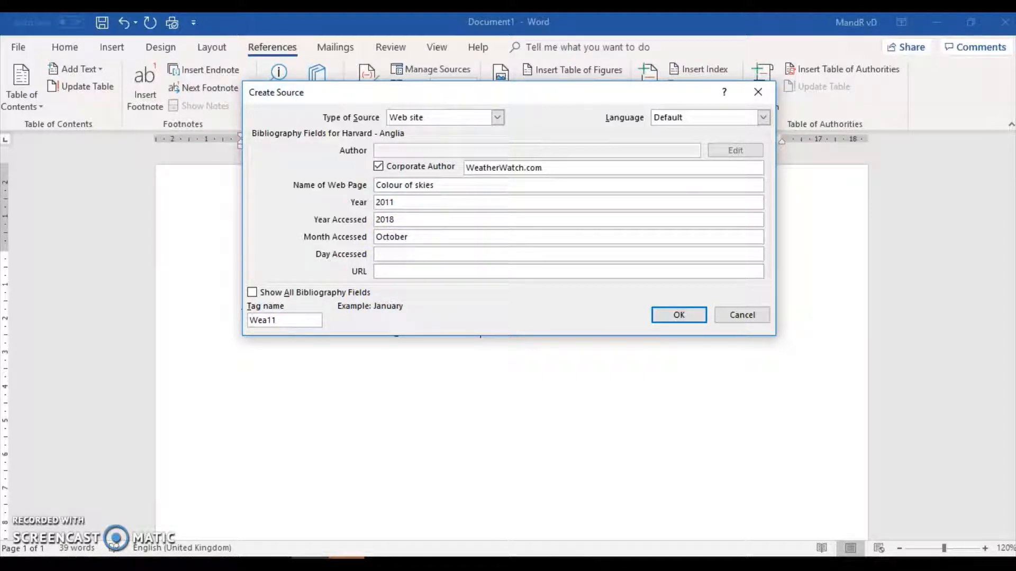
{"action": "left_click", "coordinate": [397, 252]}
{"action": "type", "text": "12"}
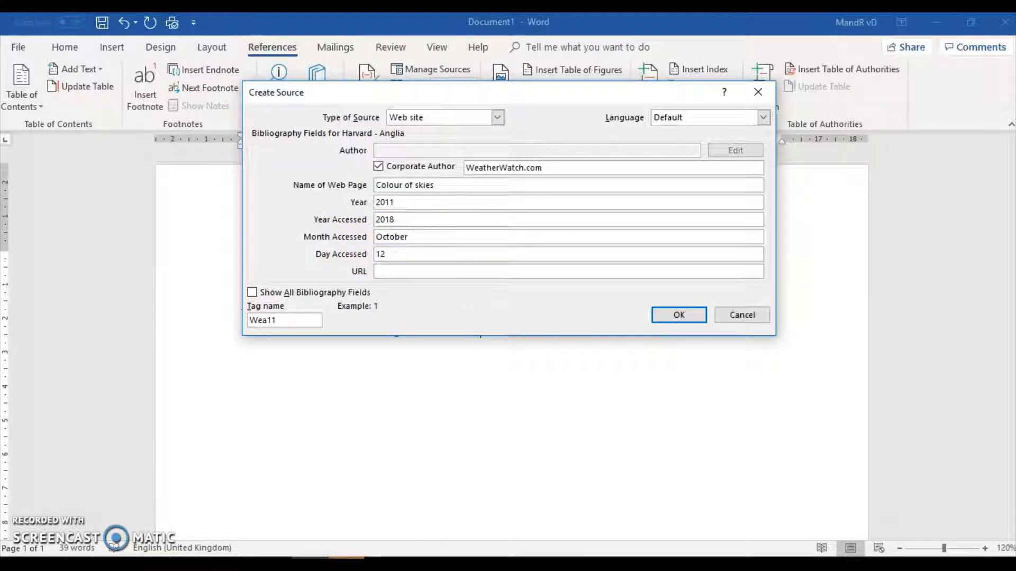
{"action": "left_click", "coordinate": [403, 272]}
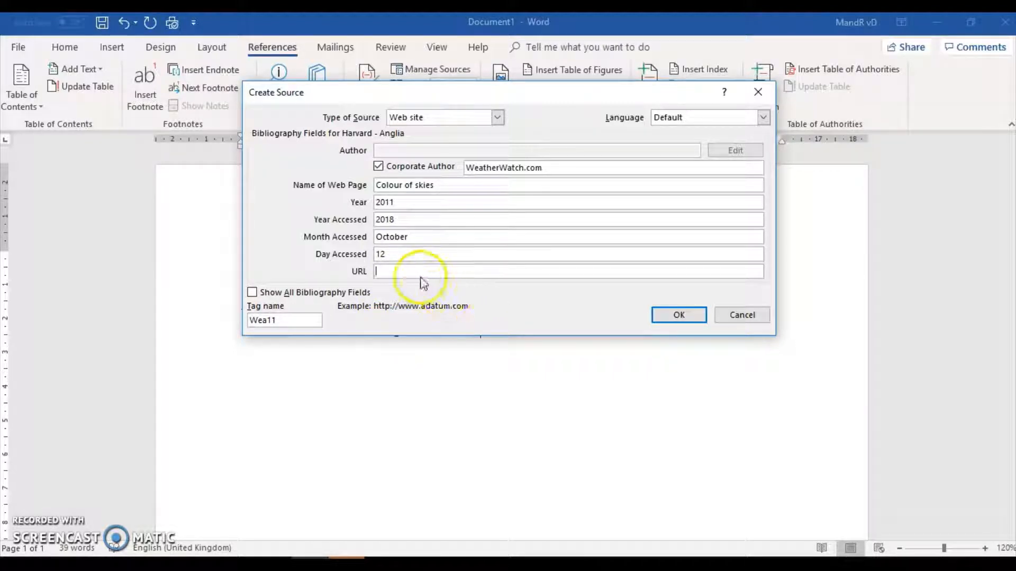
{"action": "type", "text": "http"}
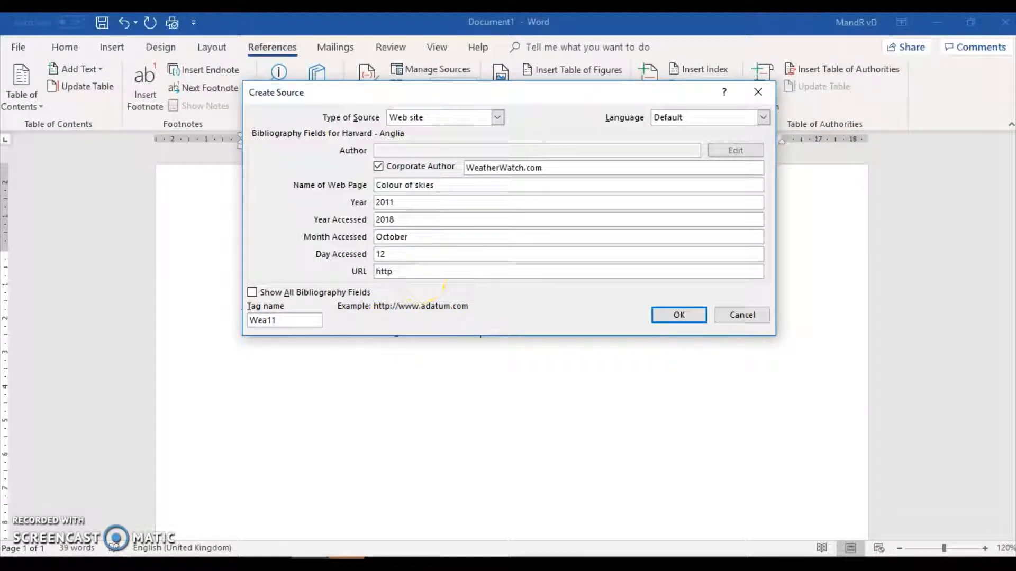
{"action": "type", "text": "://www.wetaherwatch.com/co"}
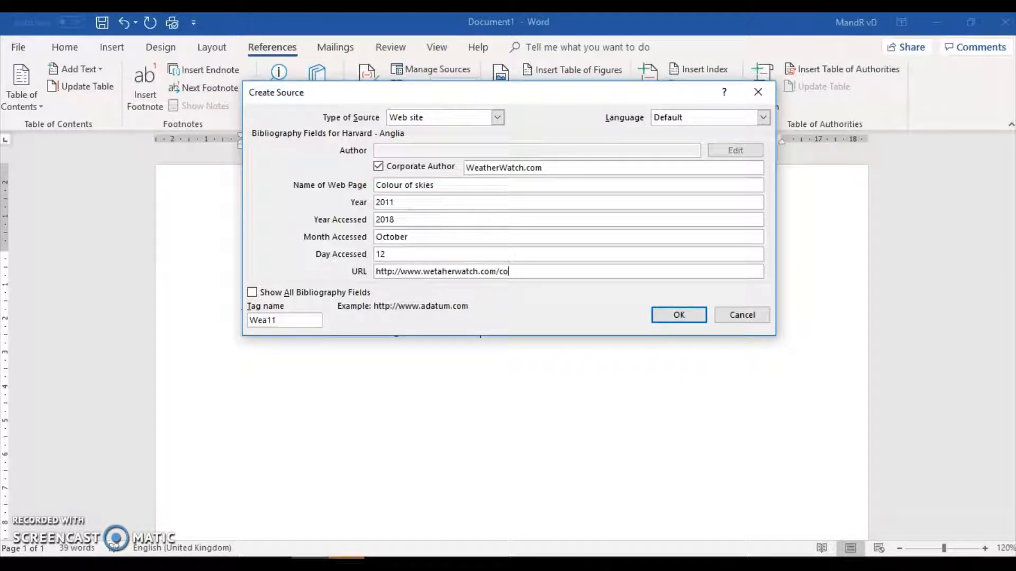
{"action": "type", "text": "lourofskies/debate"}
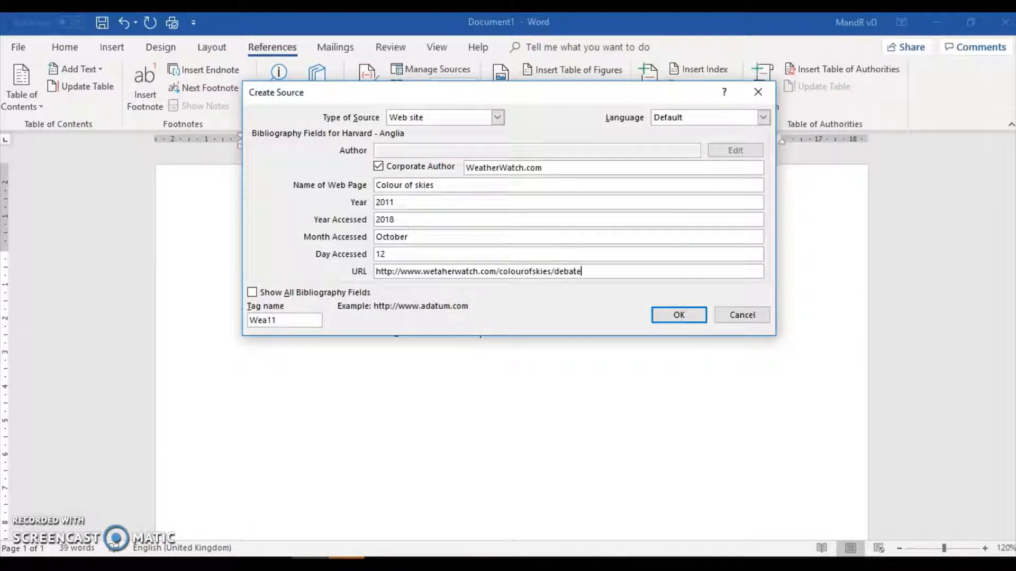
{"action": "left_click", "coordinate": [437, 272]}
{"action": "key", "text": "BackSpace"}
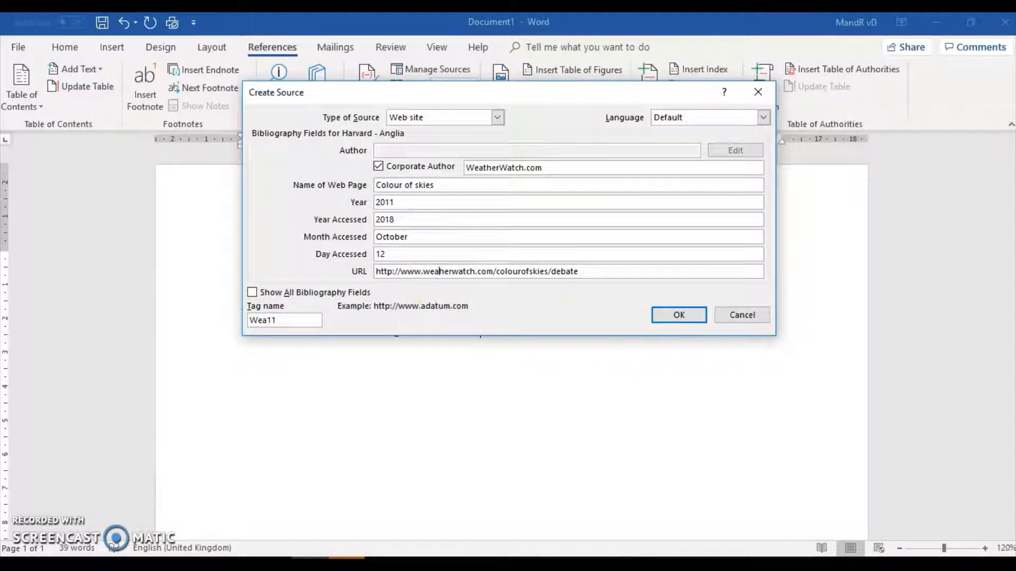
{"action": "type", "text": "t"}
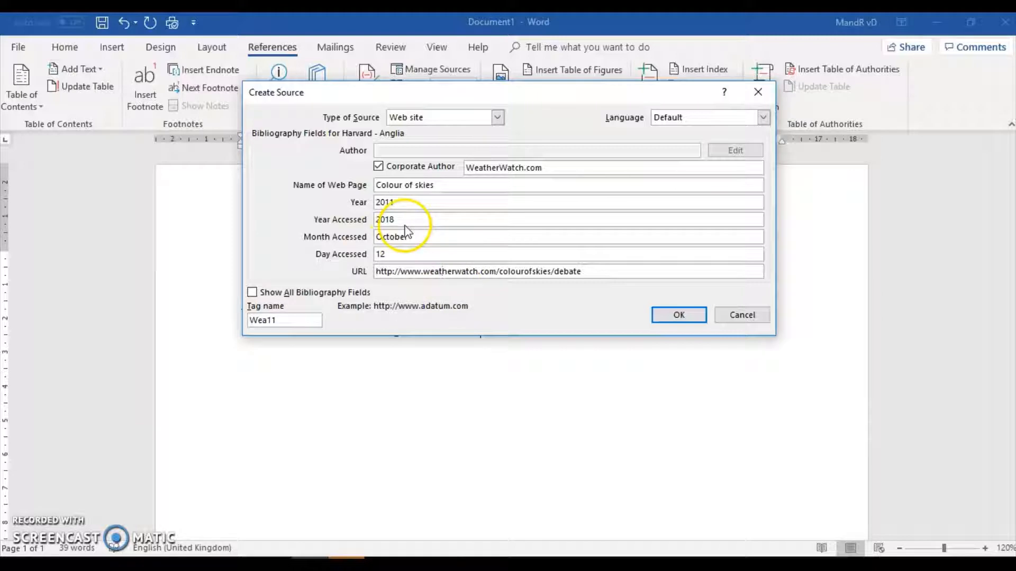
{"action": "left_click", "coordinate": [676, 316]}
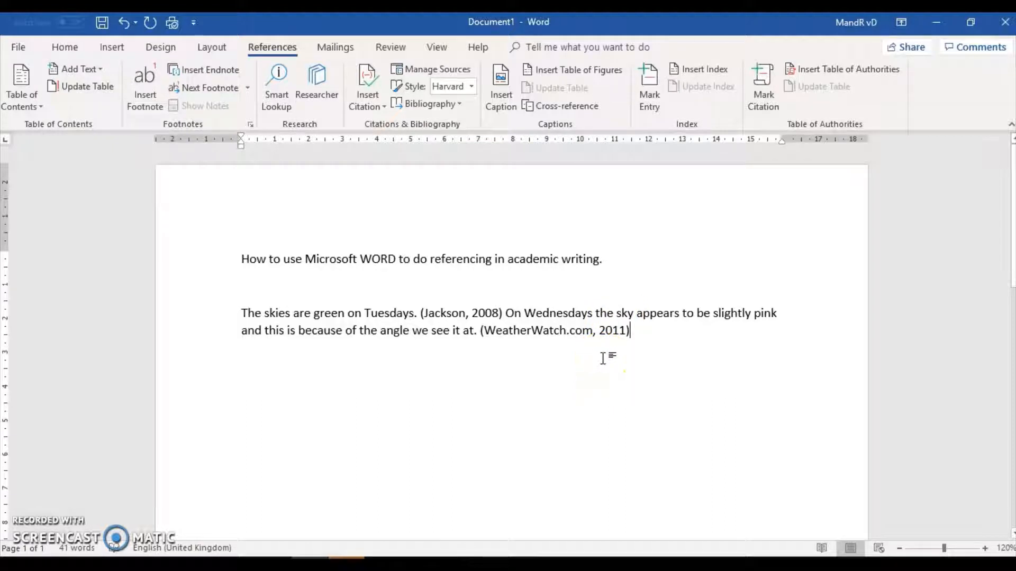
Step: Start a new paragraph below the cited text and check the list of sources available for citing
{"action": "key", "text": "Return"}
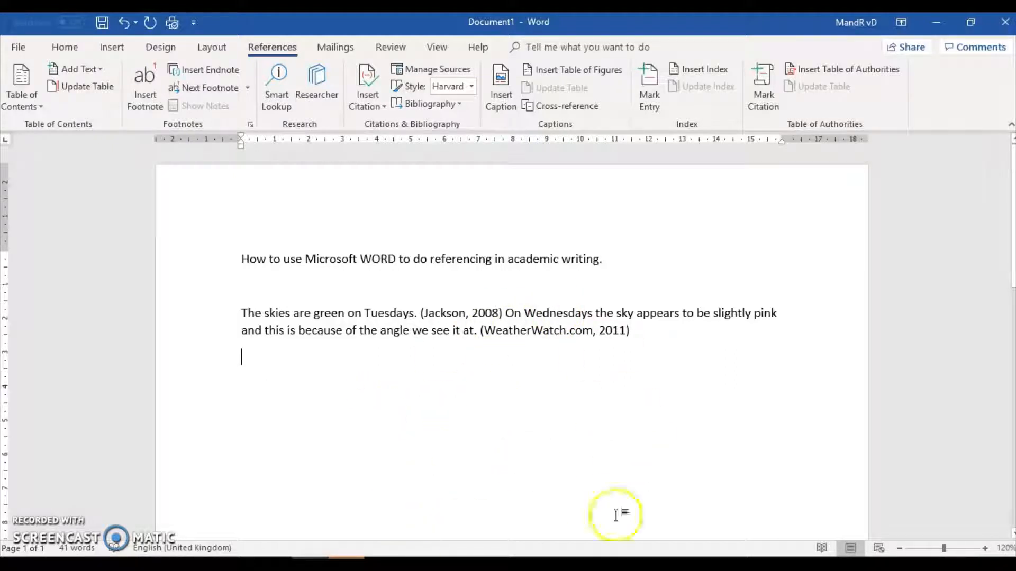
{"action": "left_click", "coordinate": [384, 106]}
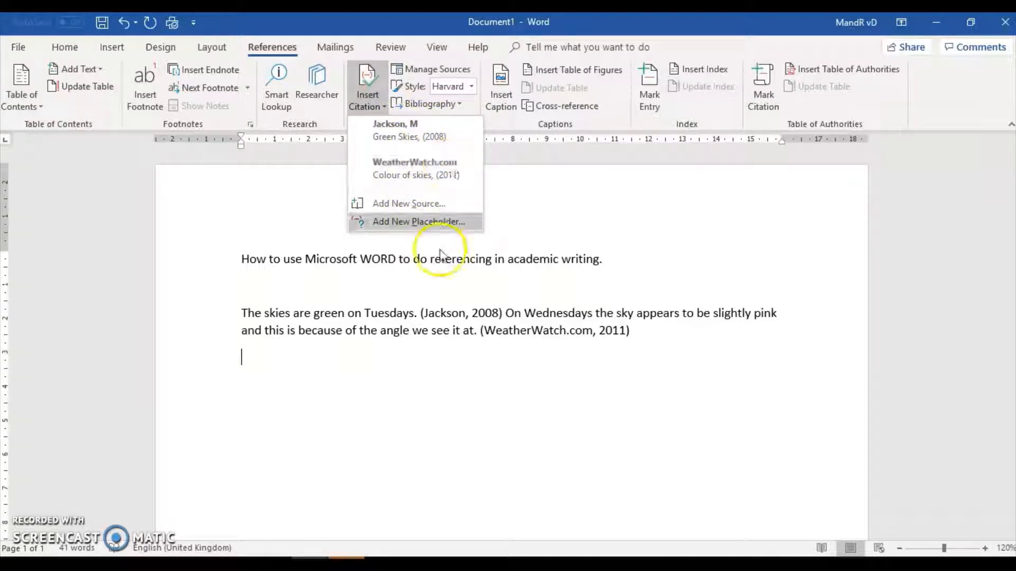
{"action": "left_click", "coordinate": [384, 365]}
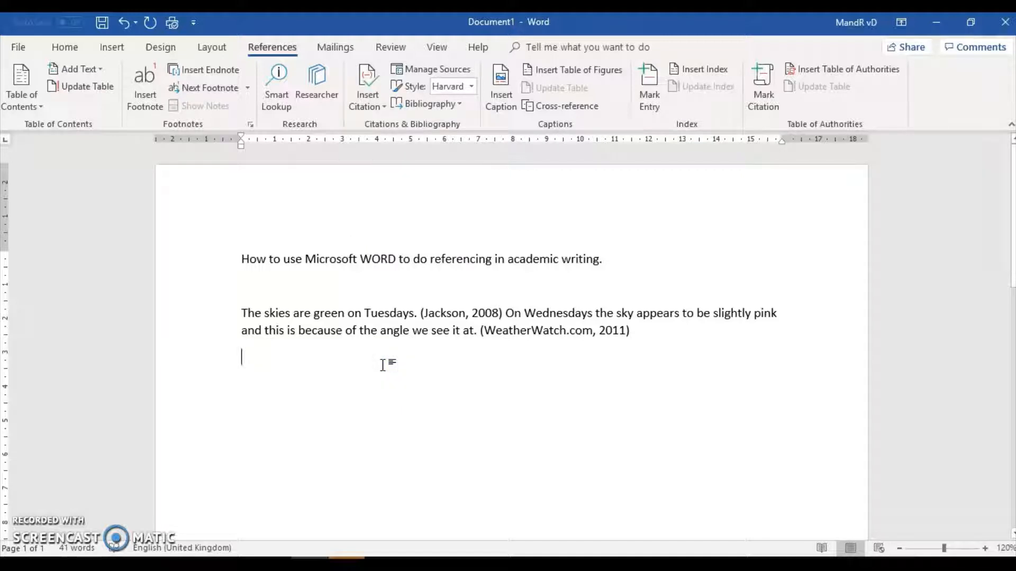
Step: Begin the new paragraph with the words "According to"
{"action": "type", "text": "Accrid"}
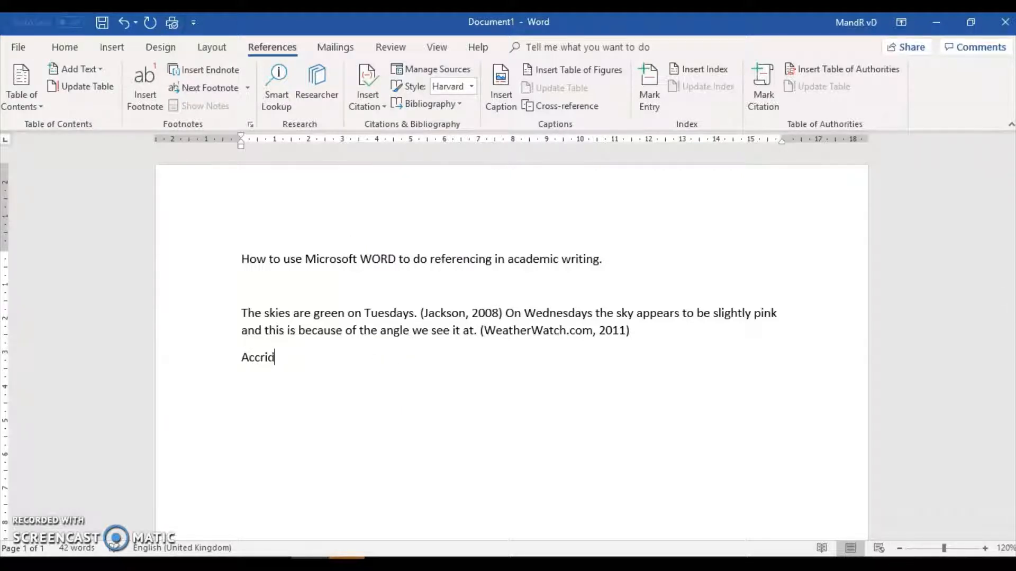
{"action": "key", "text": "BackSpace"}
{"action": "type", "text": "oring"}
{"action": "key", "text": "BackSpace"}
{"action": "key", "text": "BackSpace"}
{"action": "key", "text": "BackSpace"}
{"action": "type", "text": "ding to"}
Step: Create a new citation source of type Journal Article and enter the author's surname and initial
{"action": "left_click", "coordinate": [370, 100]}
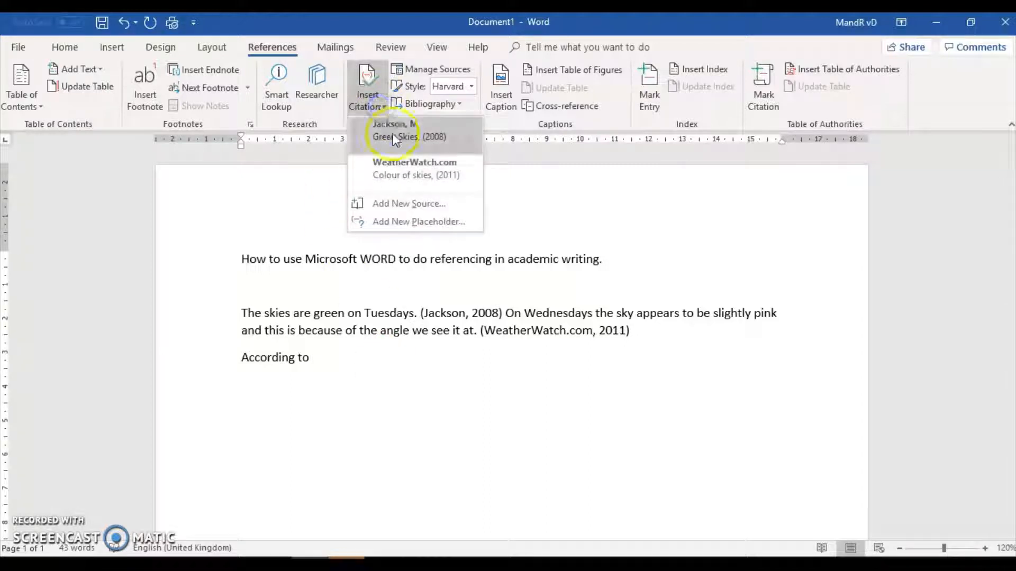
{"action": "left_click", "coordinate": [398, 203]}
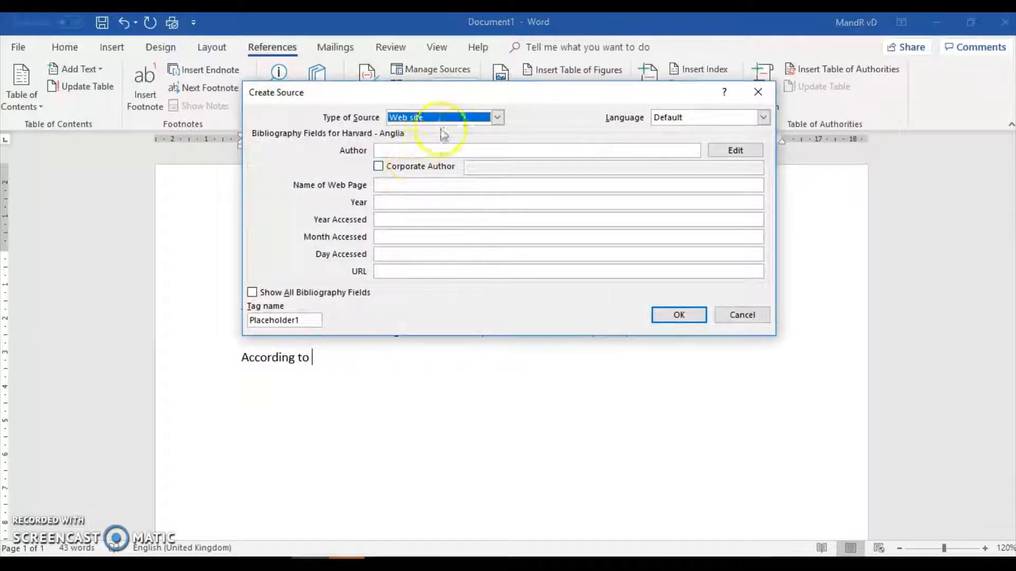
{"action": "left_click", "coordinate": [497, 117]}
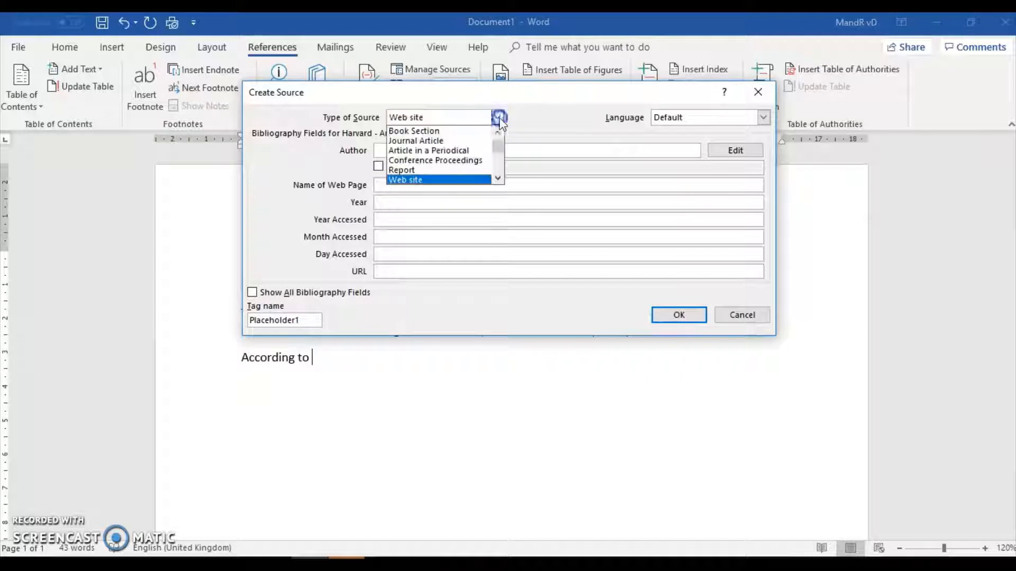
{"action": "left_click", "coordinate": [462, 140]}
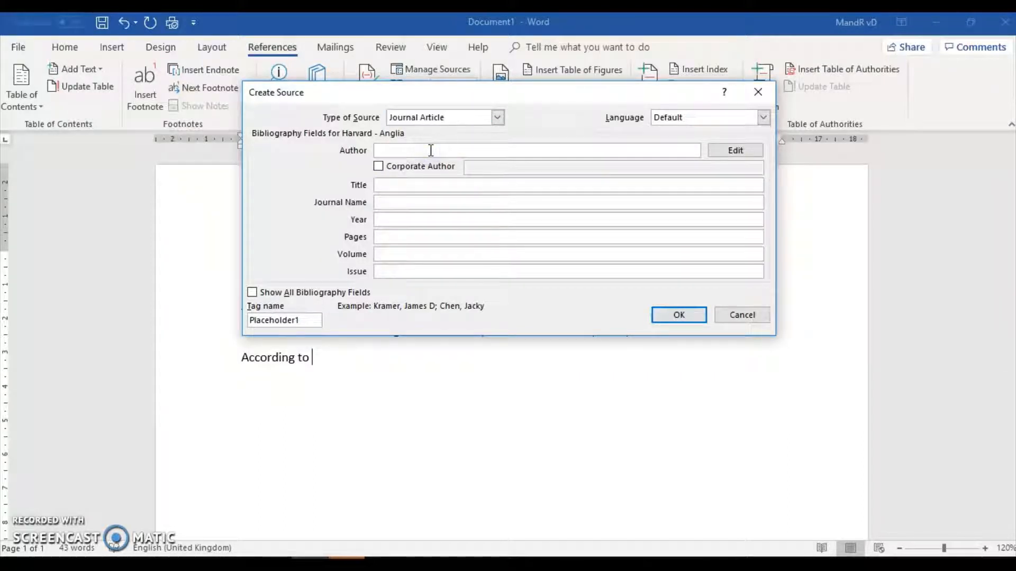
{"action": "left_click", "coordinate": [431, 151]}
{"action": "type", "text": "Johnsoin"}
Step: Set the article title to "Weather and perceptions" and the journal name to "Weather Patterns"
{"action": "left_click", "coordinate": [437, 181]}
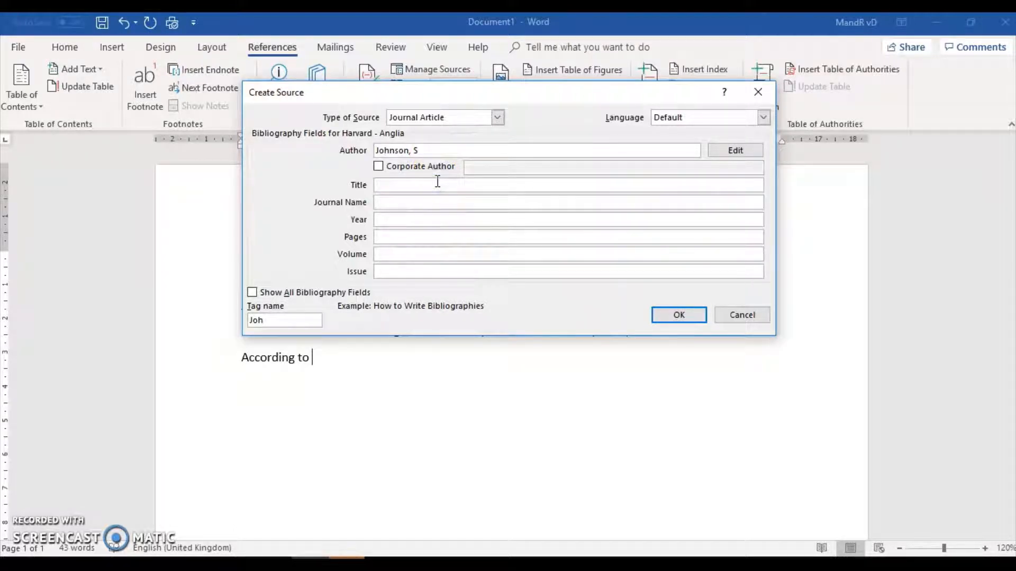
{"action": "type", "text": "Weather and perceptions"}
{"action": "left_click", "coordinate": [420, 204]}
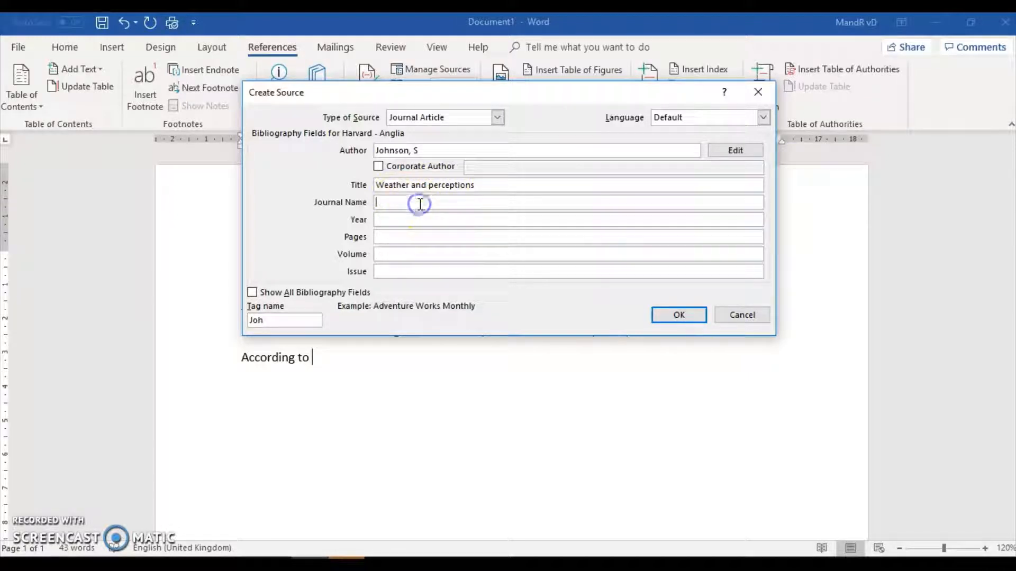
{"action": "type", "text": "Waether"}
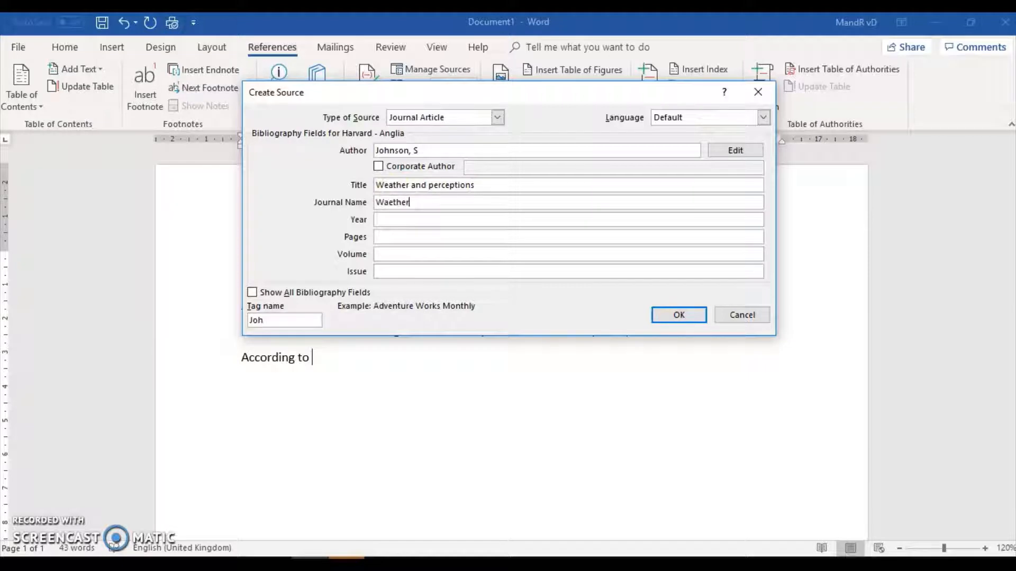
{"action": "left_click", "coordinate": [381, 202]}
{"action": "key", "text": "Delete"}
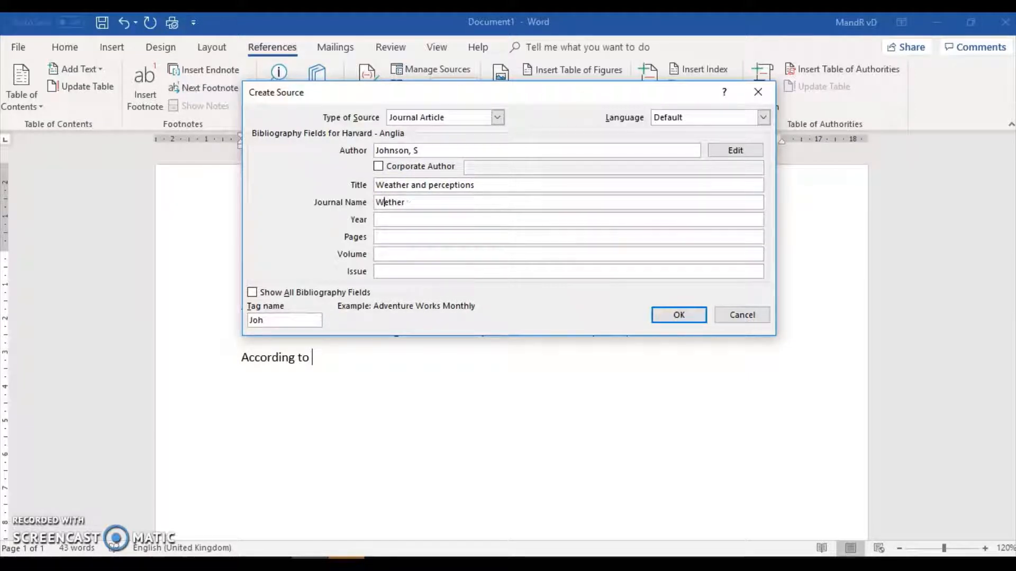
{"action": "left_click", "coordinate": [389, 202]}
{"action": "type", "text": "ather Patterns"}
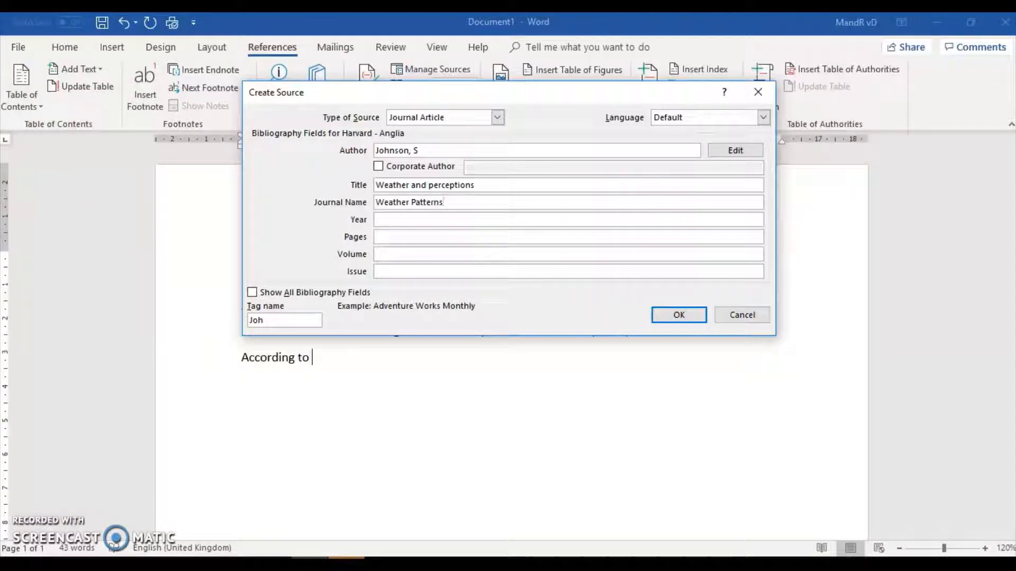
Step: Set the journal article's year to 2013 and its pages to 34-35
{"action": "left_click", "coordinate": [417, 224]}
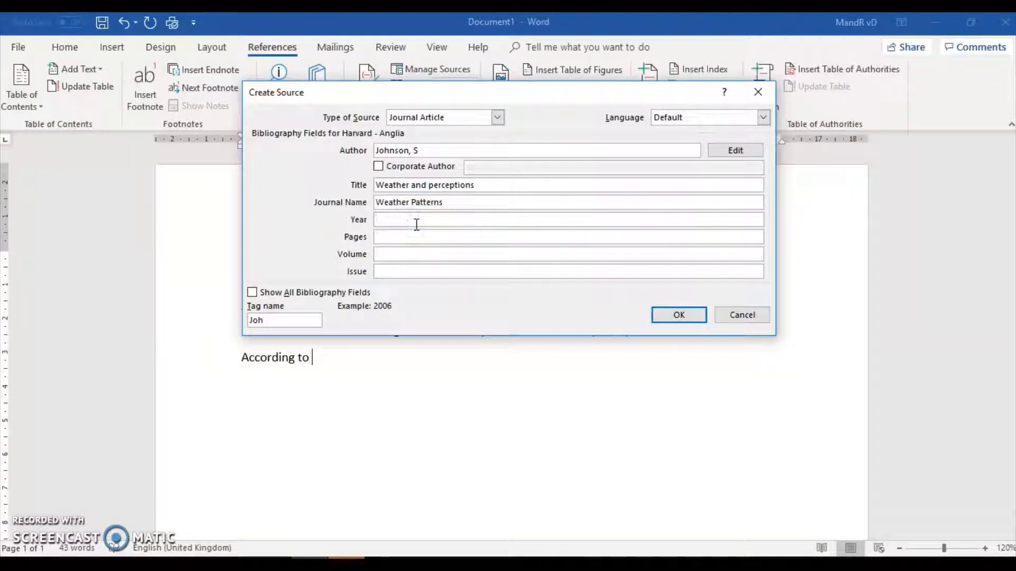
{"action": "type", "text": "2013"}
{"action": "left_click", "coordinate": [444, 236]}
{"action": "type", "text": "34-35"}
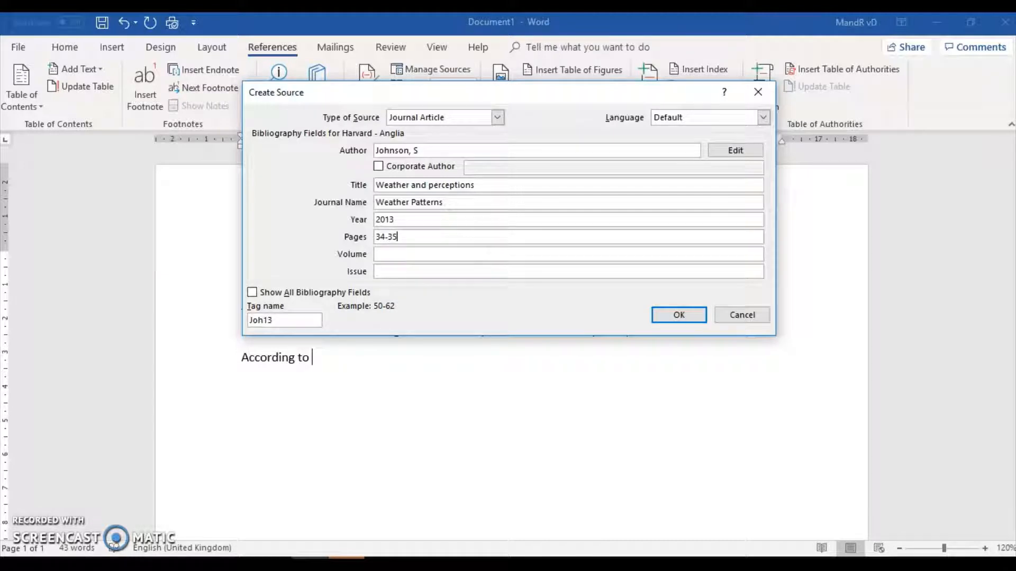
Step: Enter volume 4 and issue 12 for the journal article and insert its citation after "According to"
{"action": "left_click", "coordinate": [457, 253]}
{"action": "type", "text": "4"}
{"action": "left_click", "coordinate": [449, 272]}
{"action": "type", "text": "12"}
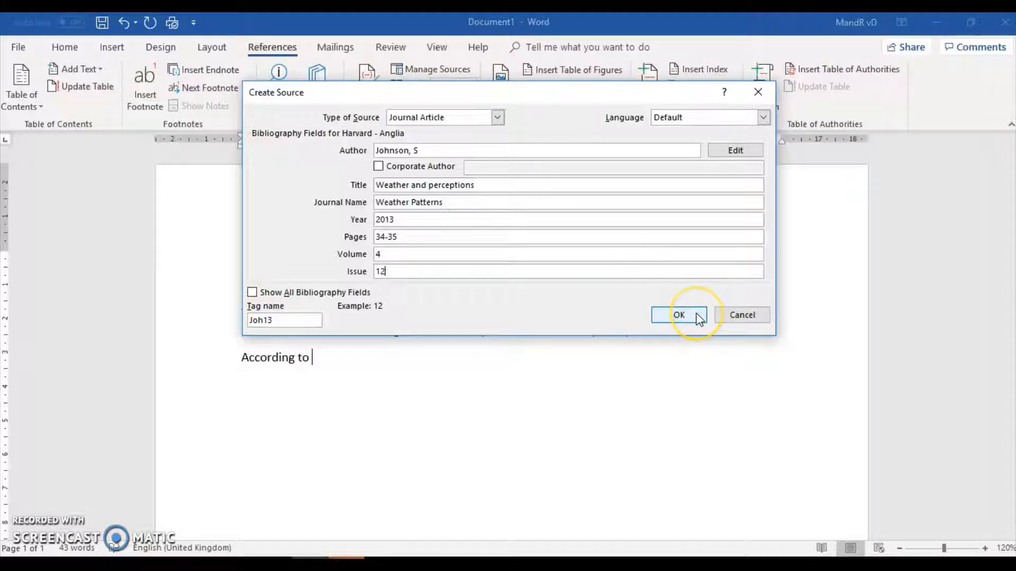
{"action": "left_click", "coordinate": [678, 316]}
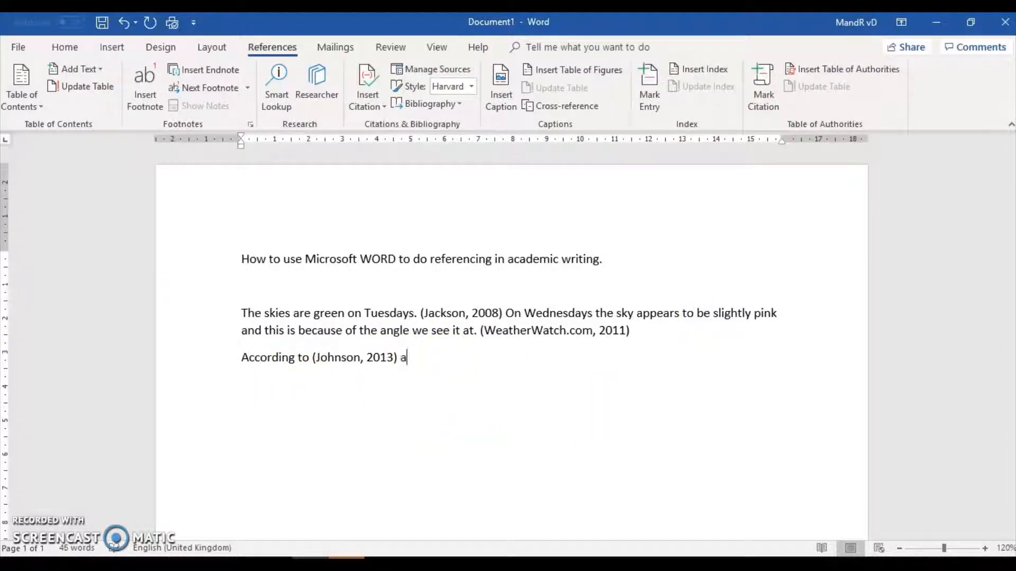
Step: Continue the sentence after the citation with "all views of what the skies look like are percetional because of how you look at it."
{"action": "type", "text": "all views of what t"}
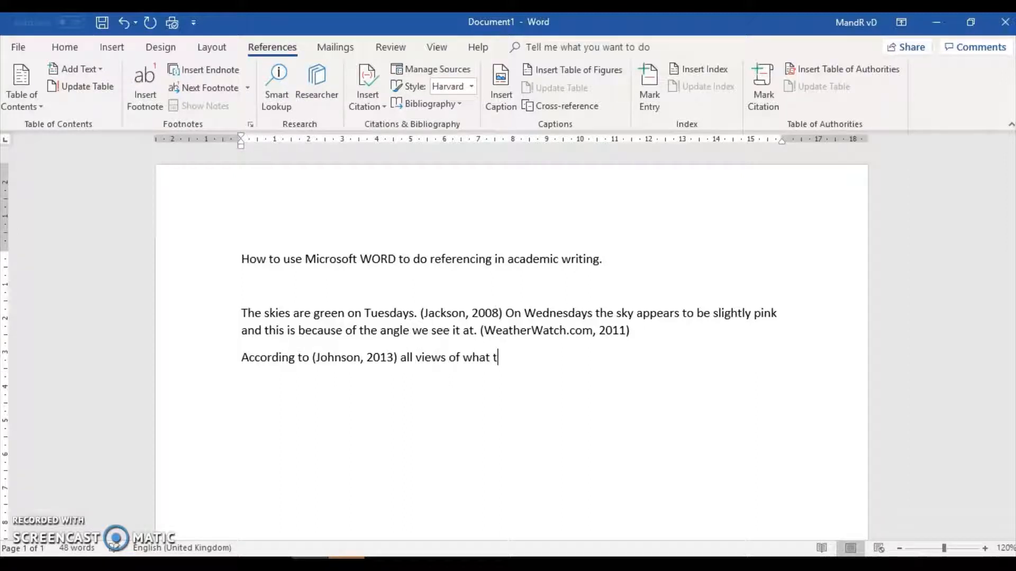
{"action": "type", "text": "he skies look like a"}
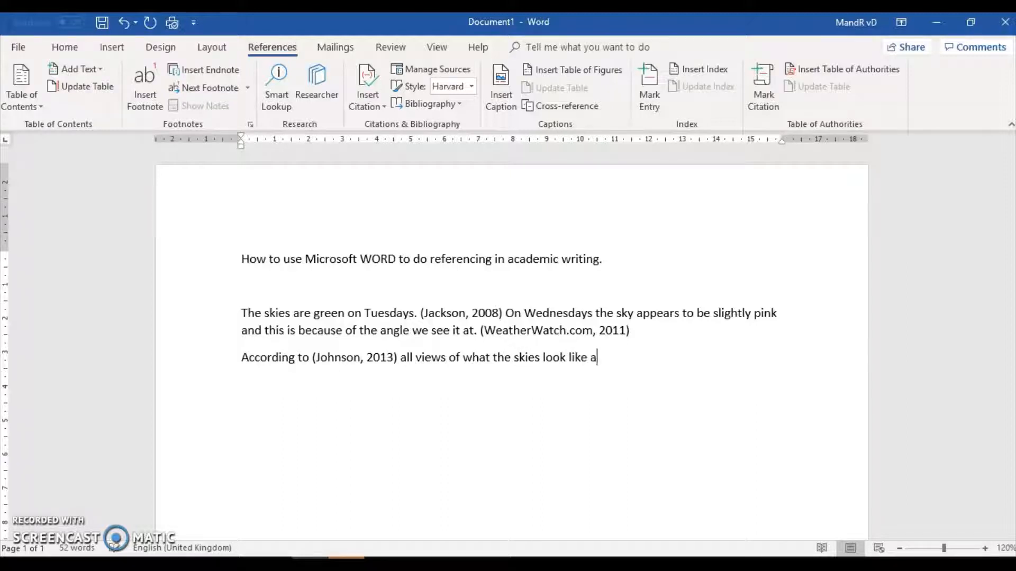
{"action": "type", "text": "re per"}
{"action": "key", "text": "BackSpace"}
{"action": "type", "text": "er"}
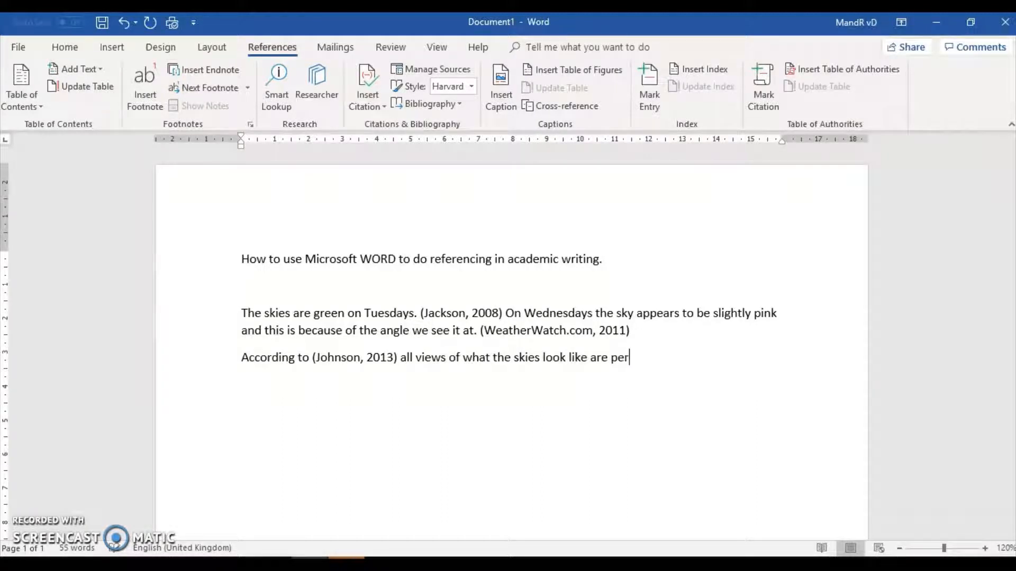
{"action": "type", "text": "cetional because o"}
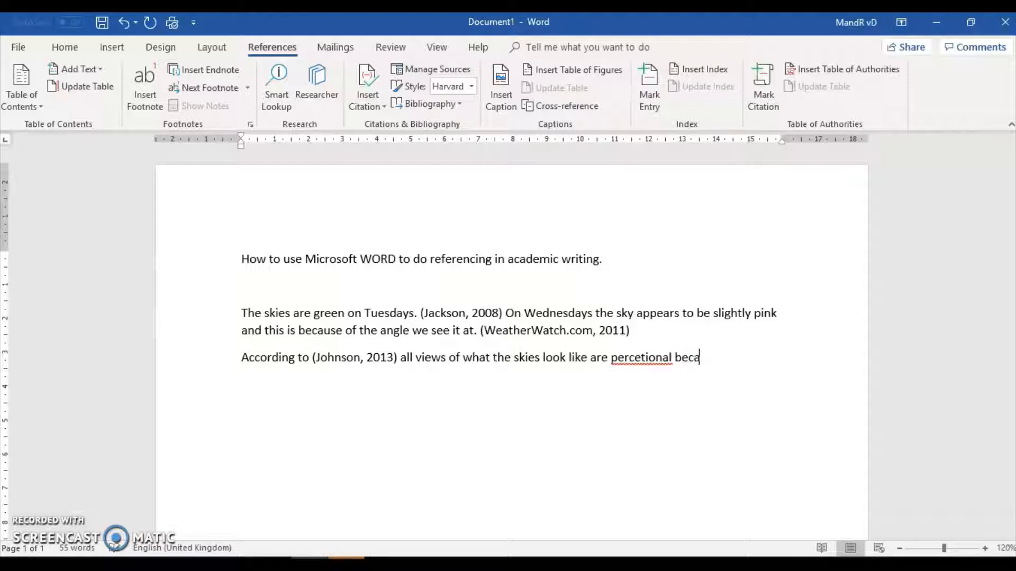
{"action": "type", "text": "how you "}
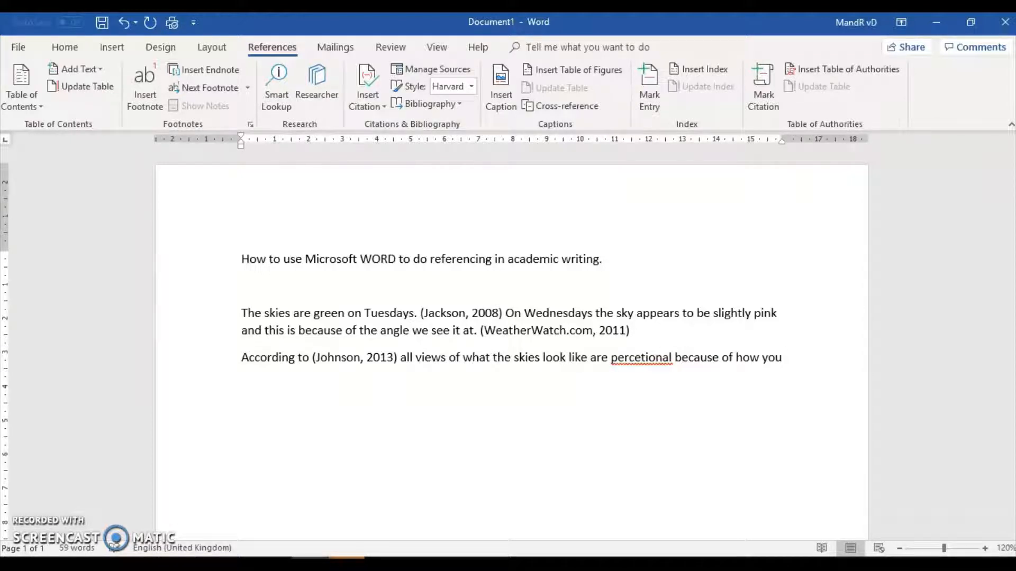
{"action": "type", "text": "look at it."}
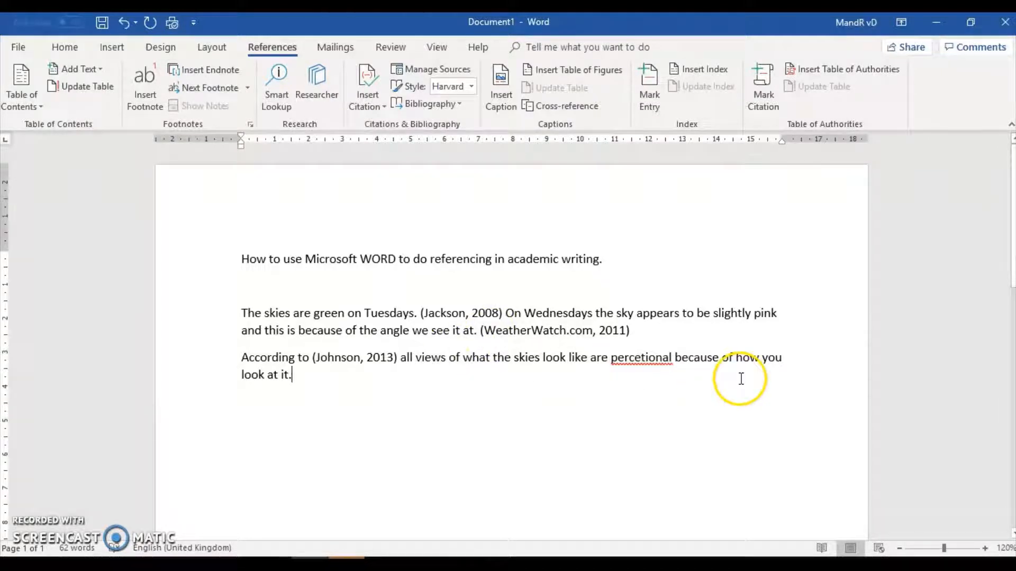
Step: Correct the misspelt word "percetional" in the last sentence to "perception"
{"action": "right_click", "coordinate": [642, 358]}
{"action": "left_click", "coordinate": [710, 382]}
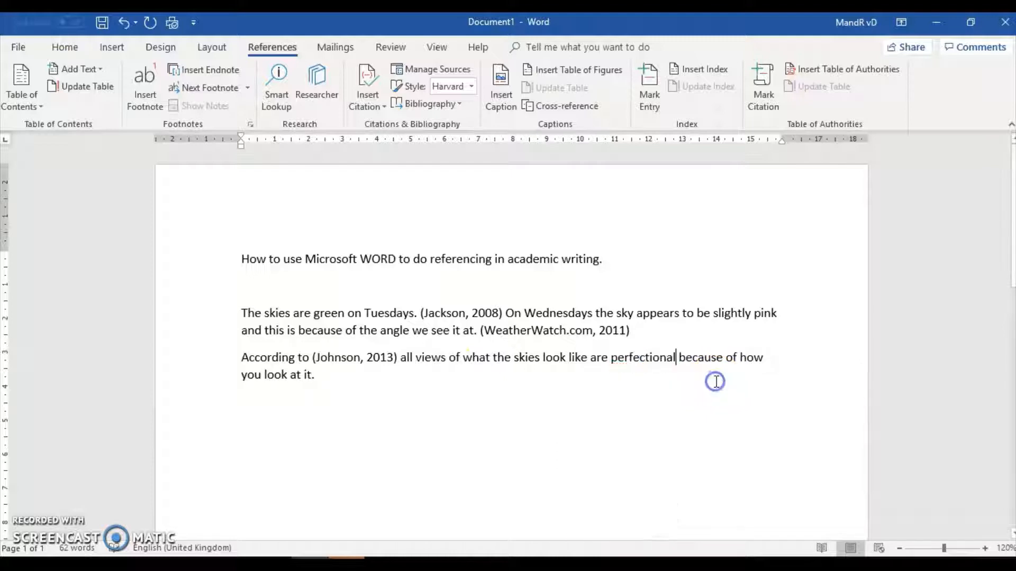
{"action": "left_click", "coordinate": [638, 358]}
{"action": "key", "text": "BackSpace"}
{"action": "key", "text": "BackSpace"}
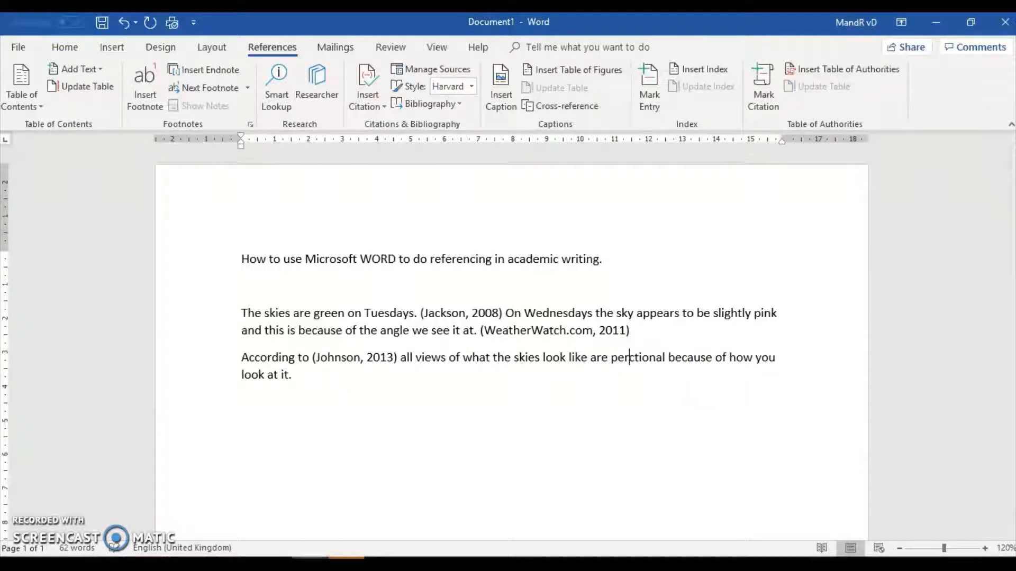
{"action": "type", "text": "ep"}
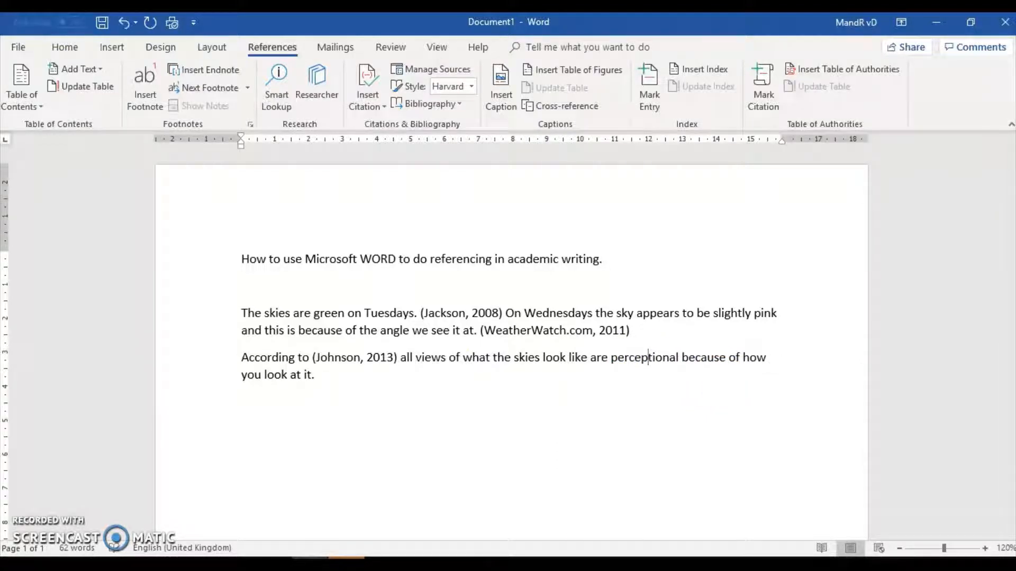
{"action": "left_click", "coordinate": [634, 361]}
{"action": "right_click", "coordinate": [633, 361]}
{"action": "left_click", "coordinate": [738, 383]}
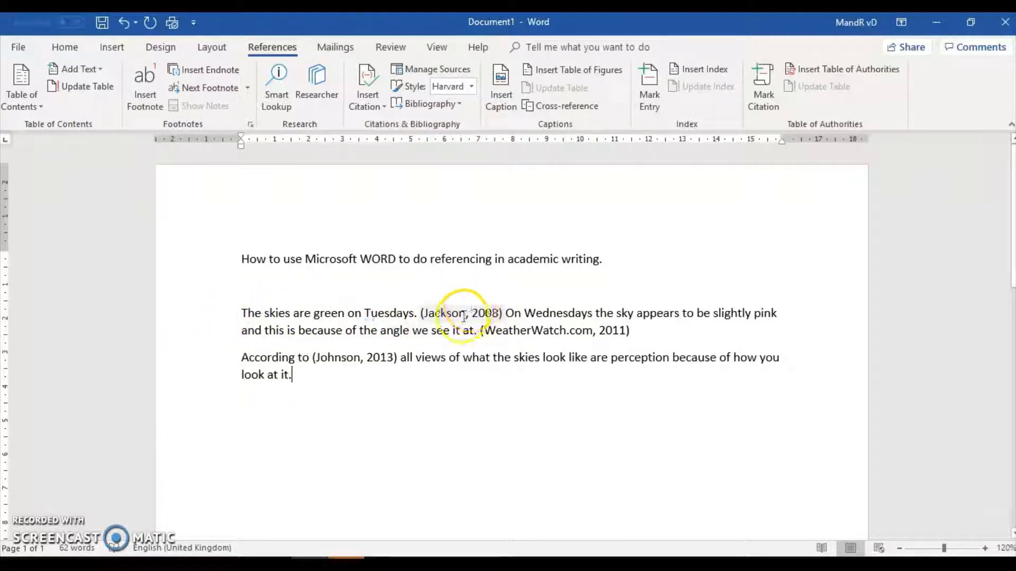
Step: Convert the 2013 journal citation after "According to" to static text
{"action": "left_click", "coordinate": [393, 360]}
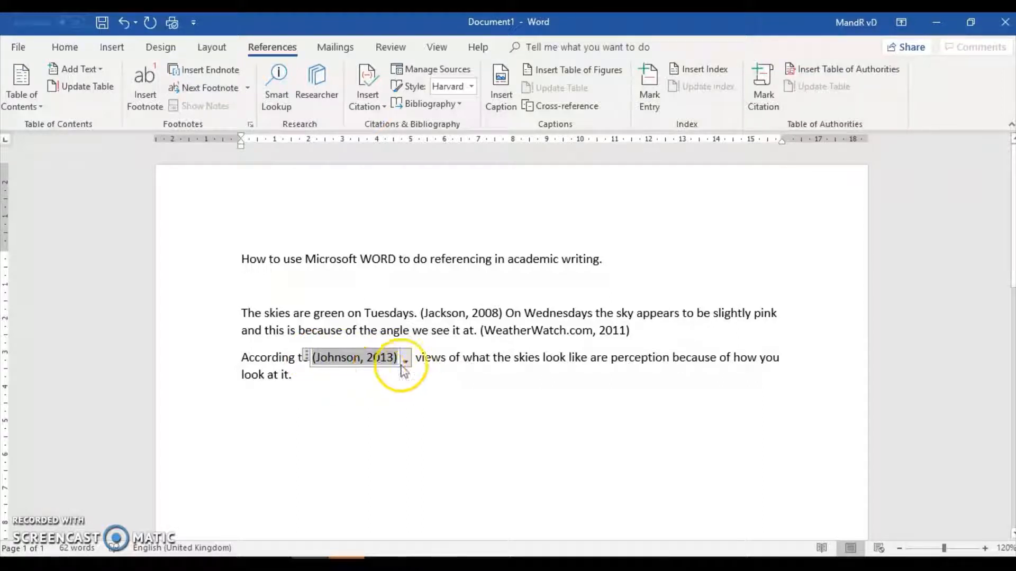
{"action": "left_click", "coordinate": [406, 361]}
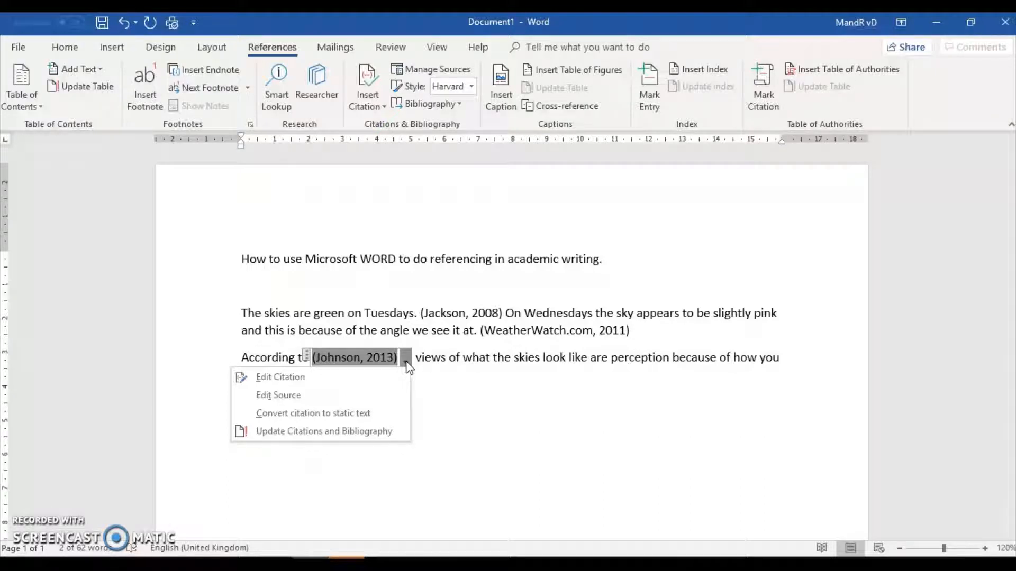
{"action": "left_click", "coordinate": [317, 415]}
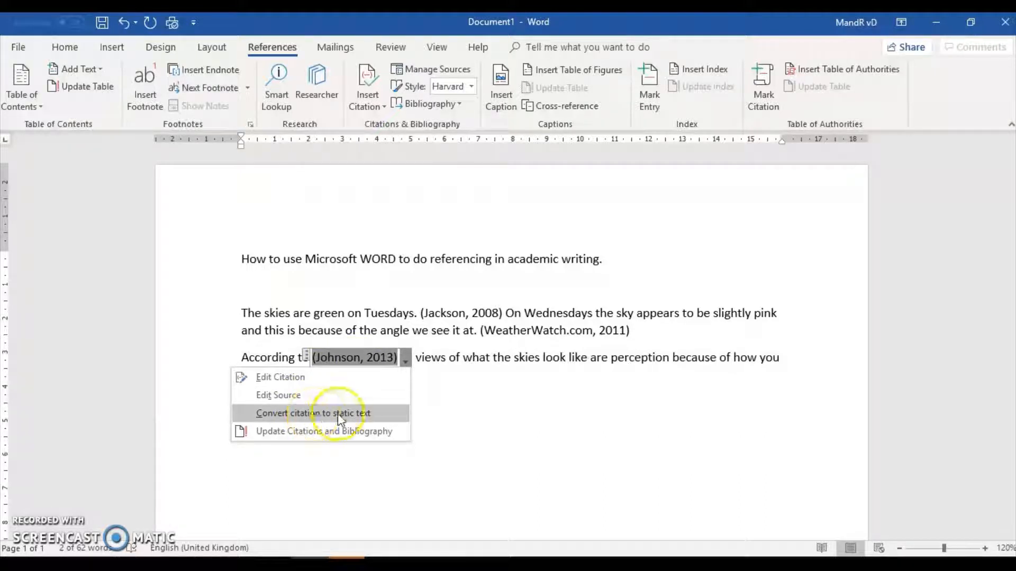
{"action": "left_click", "coordinate": [321, 414]}
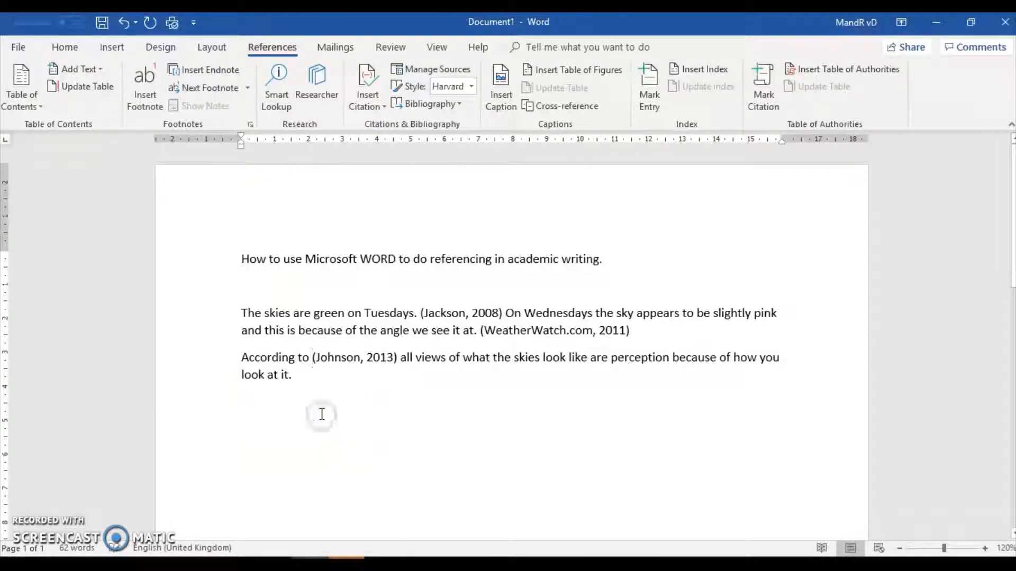
Step: Rewrite the static citation so that only the year 2013 is in parentheses, with the author's surname outside and no comma
{"action": "key", "text": "Delete"}
{"action": "key", "text": "Right"}
{"action": "key", "text": "Right"}
{"action": "key", "text": "Right"}
{"action": "key", "text": "Right"}
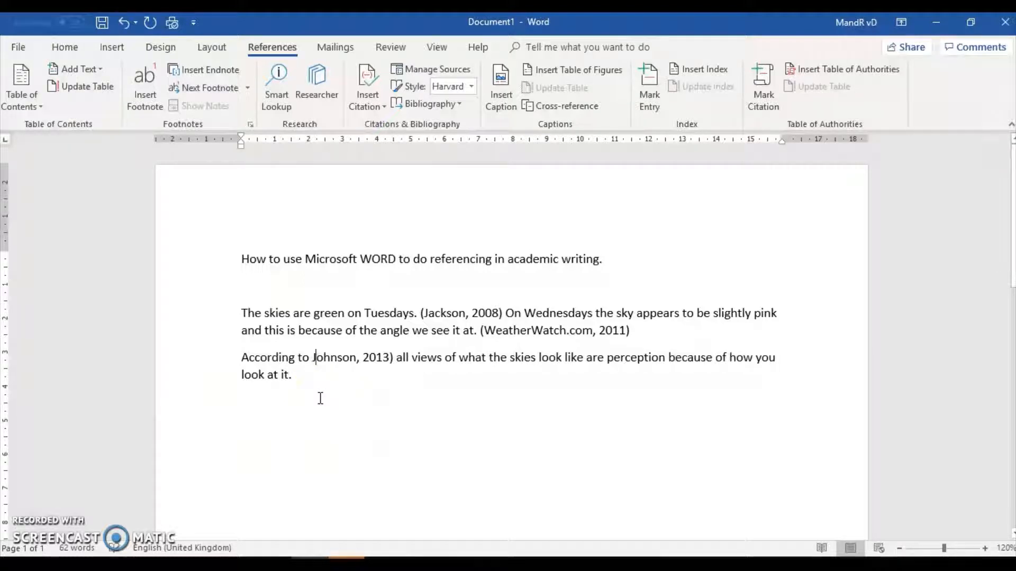
{"action": "key", "text": "Right"}
{"action": "type", "text": "("}
{"action": "key", "text": "BackSpace"}
{"action": "key", "text": "BackSpace"}
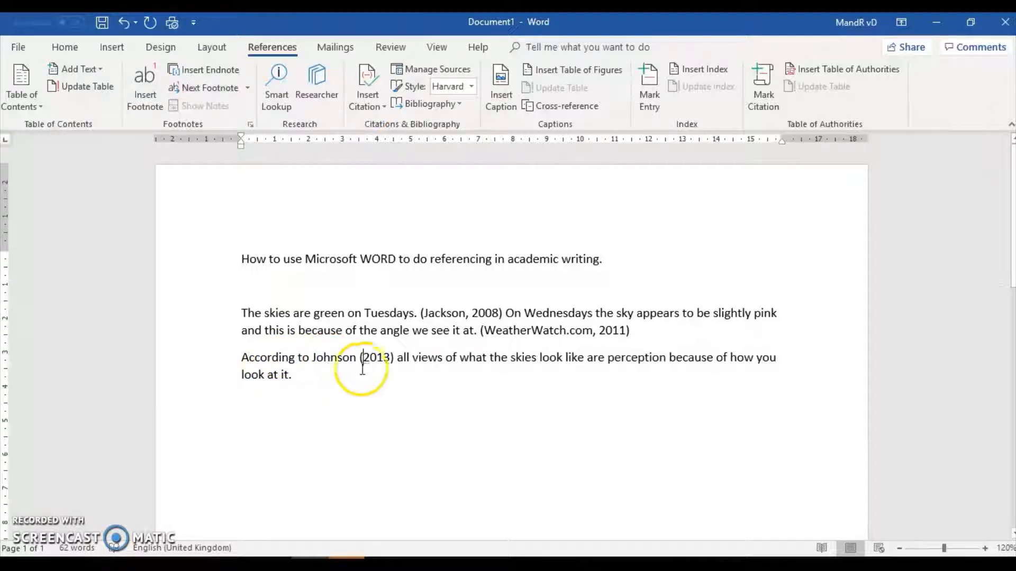
Step: Add blank paragraphs after the last sentence until the cursor stands on a new second page
{"action": "left_click", "coordinate": [338, 373]}
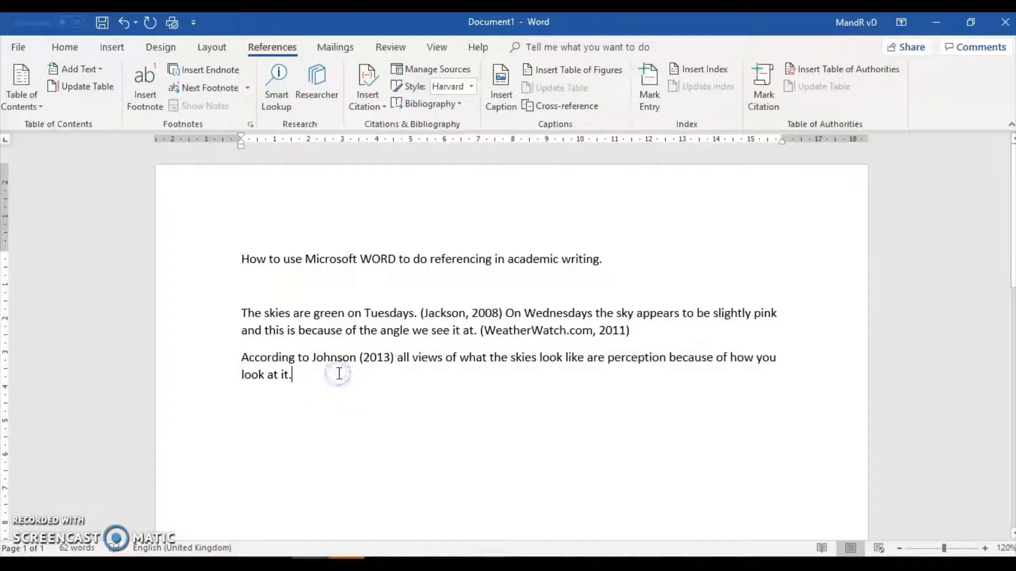
{"action": "key", "text": "Return"}
{"action": "key", "text": "Return"}
{"action": "left_click", "coordinate": [297, 387]}
{"action": "scroll", "coordinate": [369, 398], "scroll_direction": "down", "scroll_amount": 3}
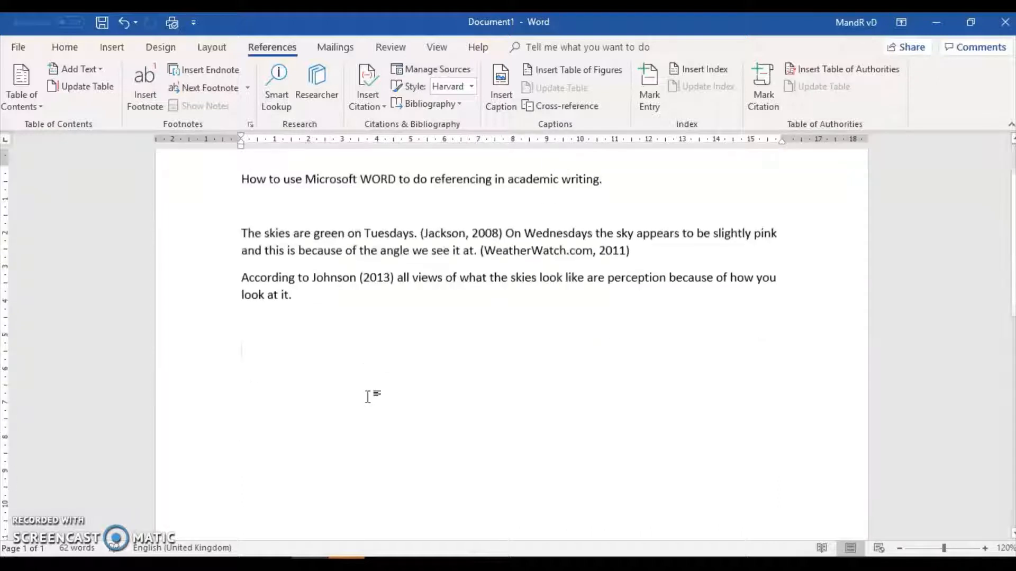
{"action": "key", "text": "Return"}
{"action": "key", "text": "Return"}
{"action": "key", "text": "Return"}
{"action": "key", "text": "Return"}
{"action": "key", "text": "Return"}
{"action": "key", "text": "Return"}
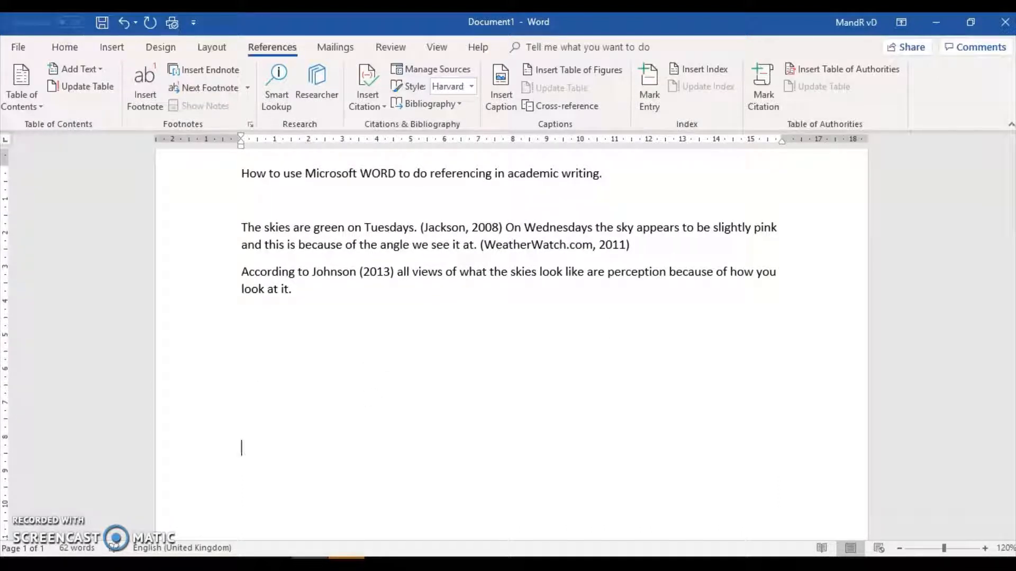
{"action": "scroll", "coordinate": [370, 395], "scroll_direction": "down", "scroll_amount": 5}
{"action": "key", "text": "Return"}
{"action": "key", "text": "Return"}
{"action": "key", "text": "Return"}
{"action": "key", "text": "Return"}
{"action": "key", "text": "Return"}
{"action": "key", "text": "Return"}
{"action": "key", "text": "Return"}
{"action": "key", "text": "Return"}
{"action": "key", "text": "Return"}
{"action": "key", "text": "Return"}
{"action": "key", "text": "Return"}
{"action": "key", "text": "Return"}
{"action": "key", "text": "Return"}
{"action": "key", "text": "Return"}
{"action": "key", "text": "Return"}
{"action": "key", "text": "Return"}
{"action": "key", "text": "Return"}
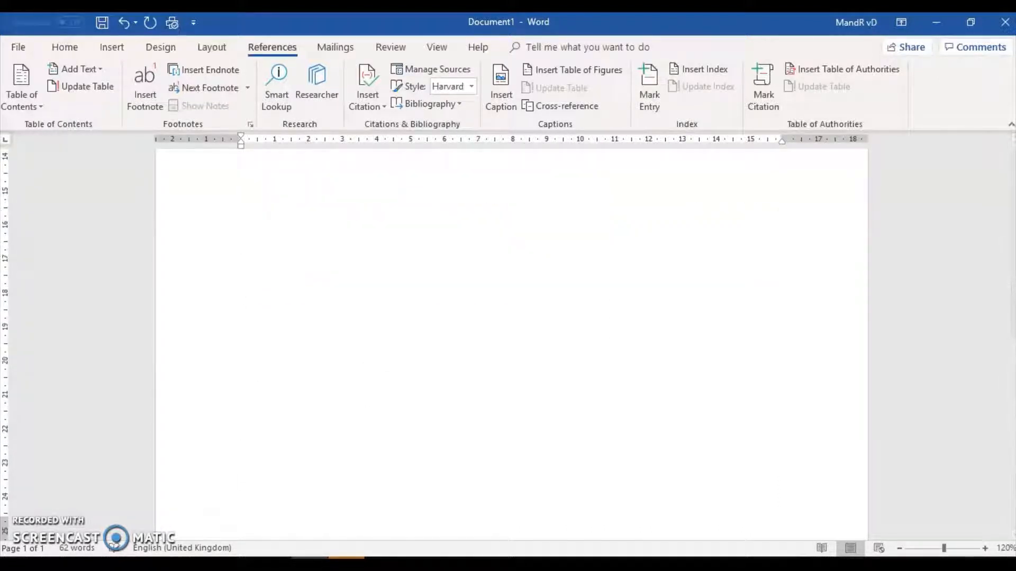
{"action": "scroll", "coordinate": [367, 395], "scroll_direction": "down", "scroll_amount": 5}
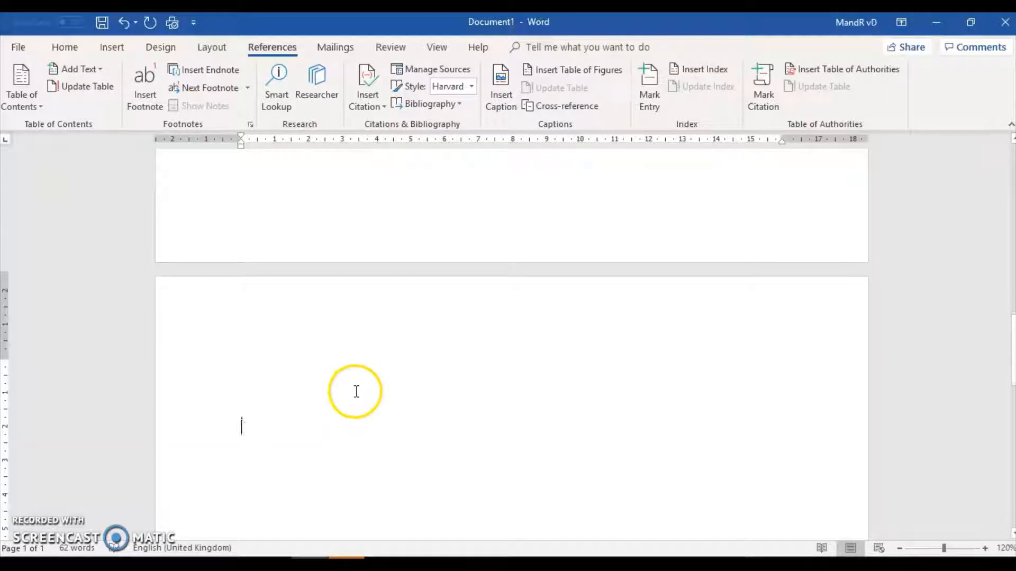
Step: Insert the built-in Bibliography with its heading at the start of the second page
{"action": "left_click", "coordinate": [239, 282]}
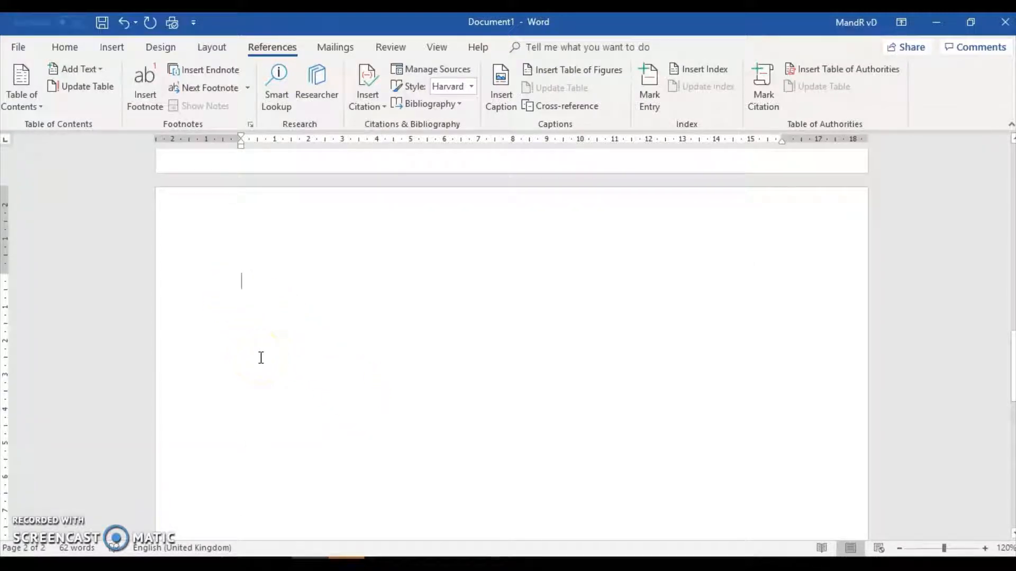
{"action": "scroll", "coordinate": [263, 355], "scroll_direction": "up", "scroll_amount": 17}
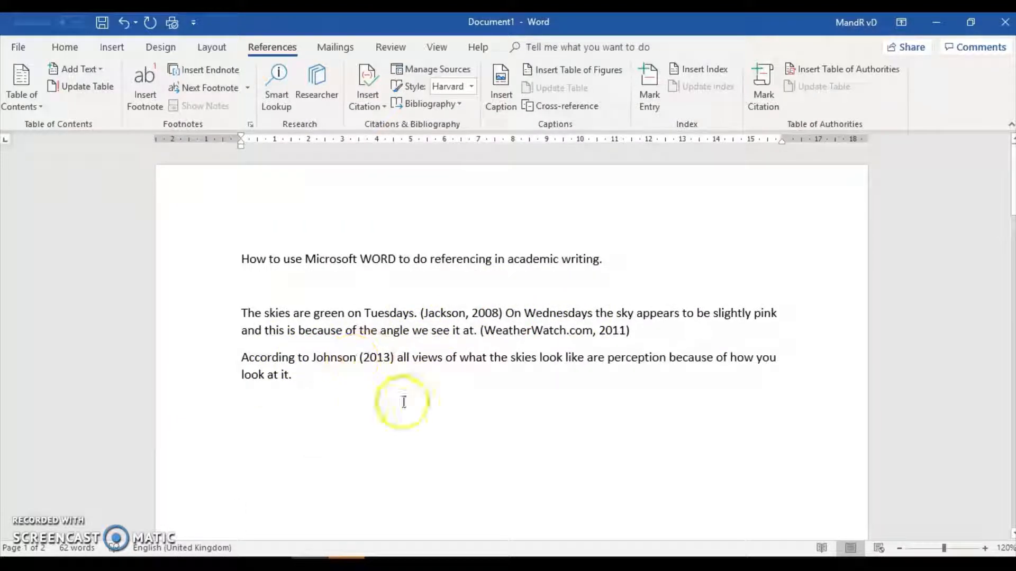
{"action": "scroll", "coordinate": [522, 378], "scroll_direction": "down", "scroll_amount": 15}
{"action": "scroll", "coordinate": [523, 385], "scroll_direction": "down", "scroll_amount": 5}
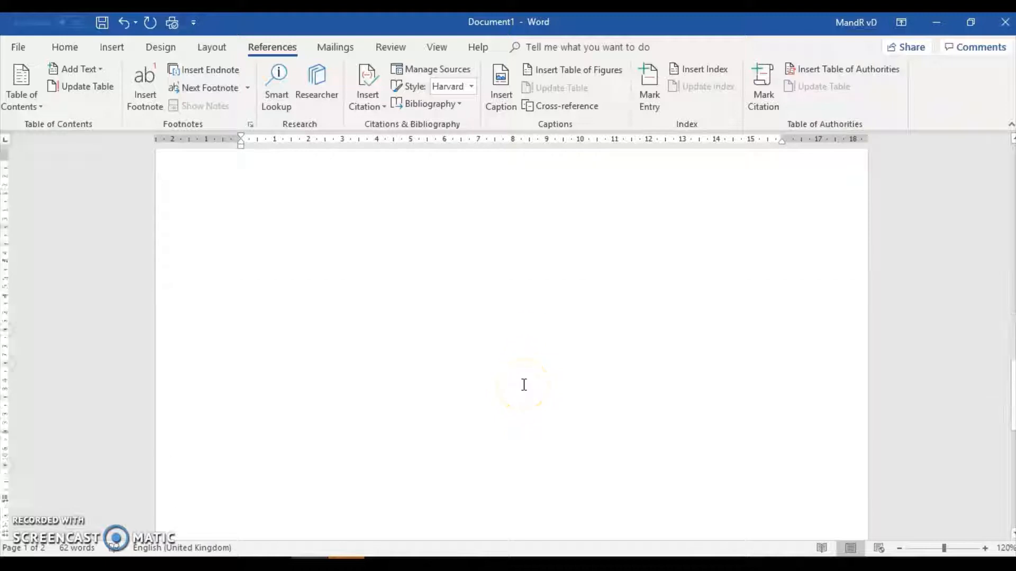
{"action": "left_click", "coordinate": [267, 294]}
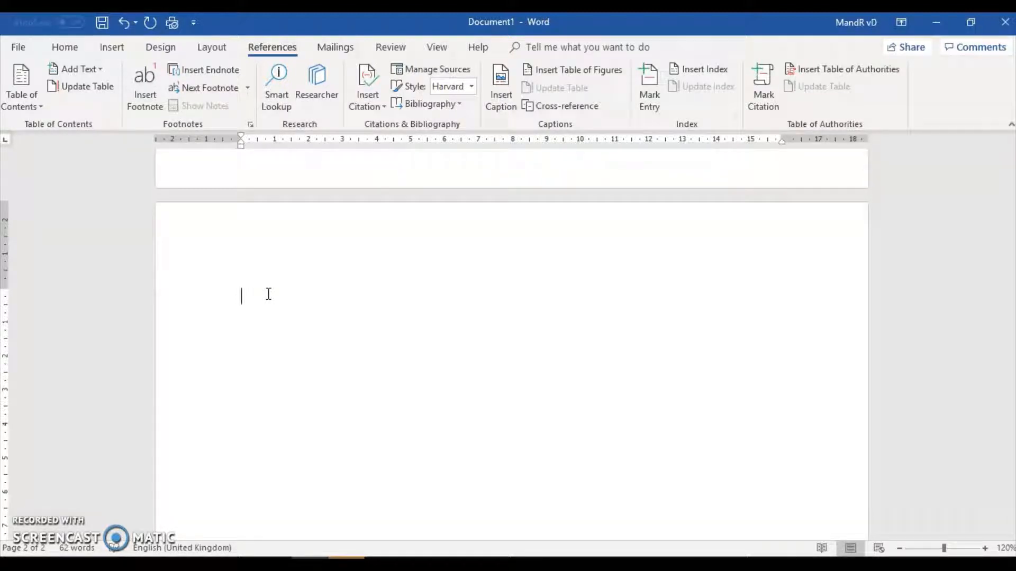
{"action": "left_click", "coordinate": [248, 306]}
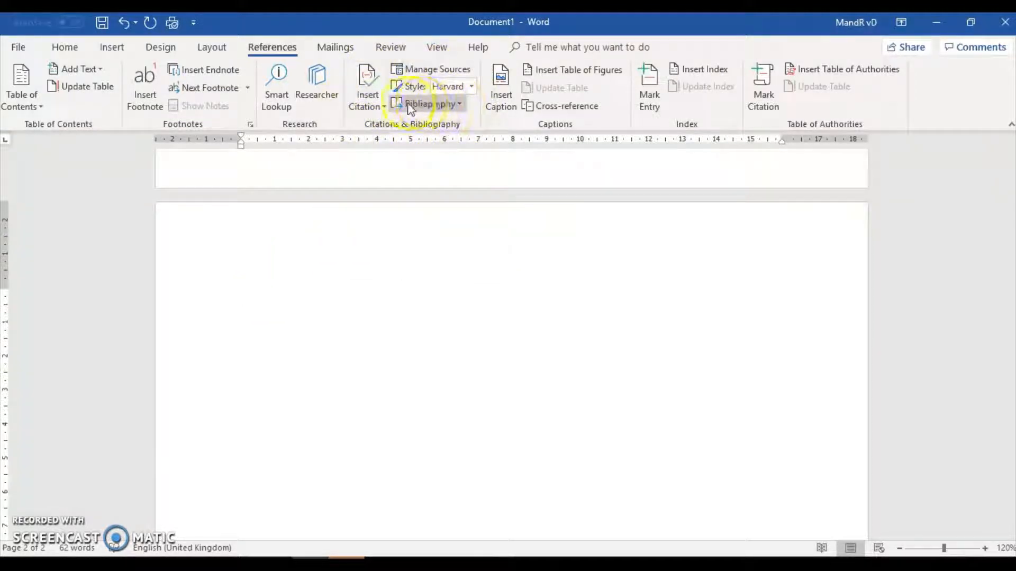
{"action": "left_click", "coordinate": [437, 103]}
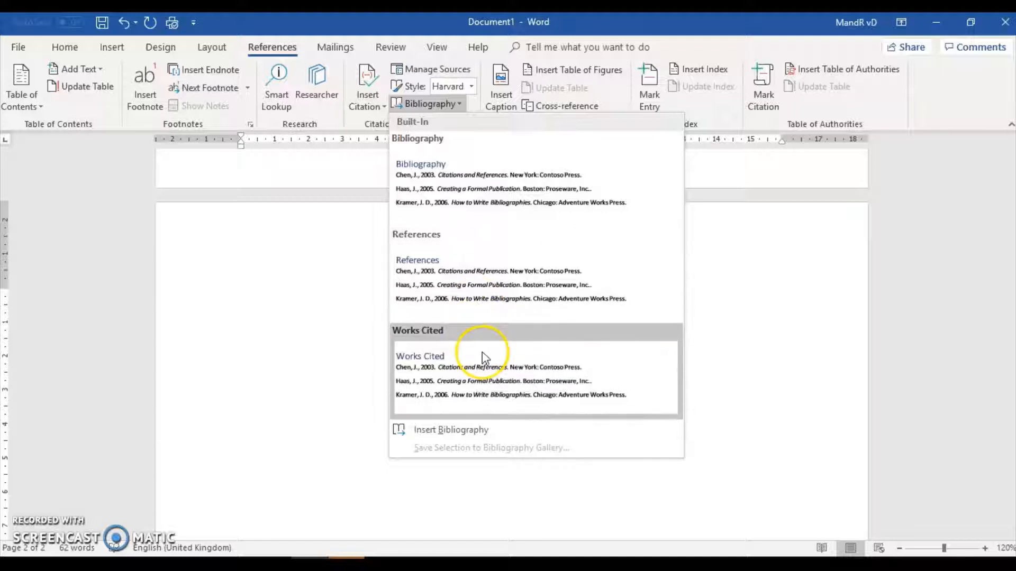
{"action": "left_click", "coordinate": [485, 209]}
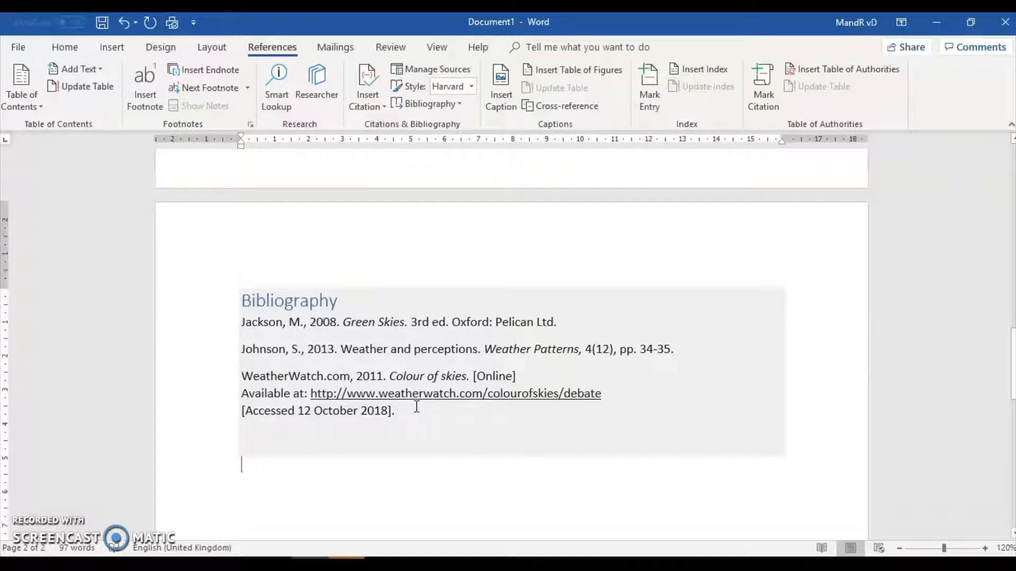
{"action": "scroll", "coordinate": [243, 460], "scroll_direction": "down", "scroll_amount": 3}
{"action": "left_click", "coordinate": [246, 380]}
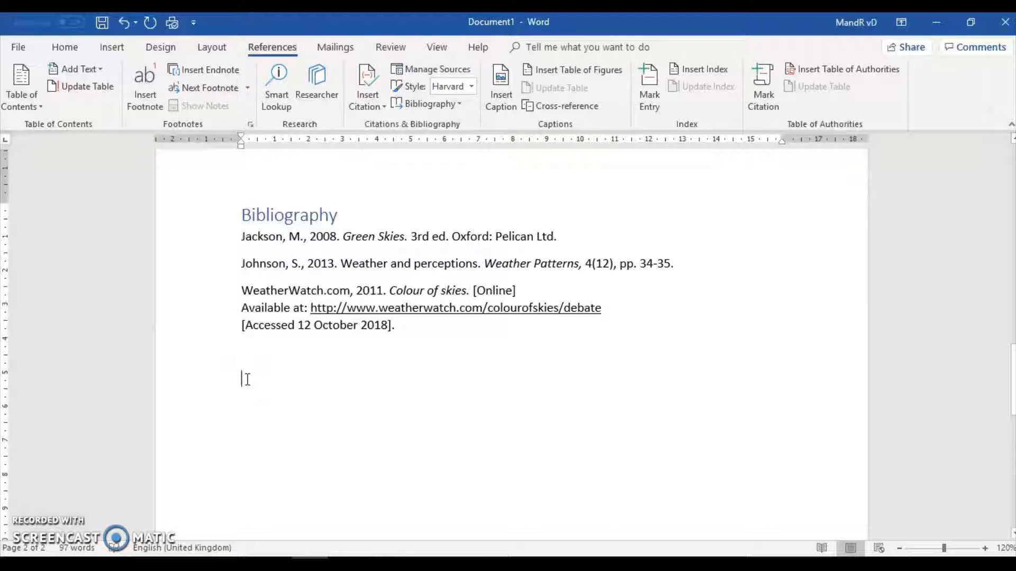
{"action": "left_click", "coordinate": [264, 376]}
{"action": "left_click", "coordinate": [272, 379]}
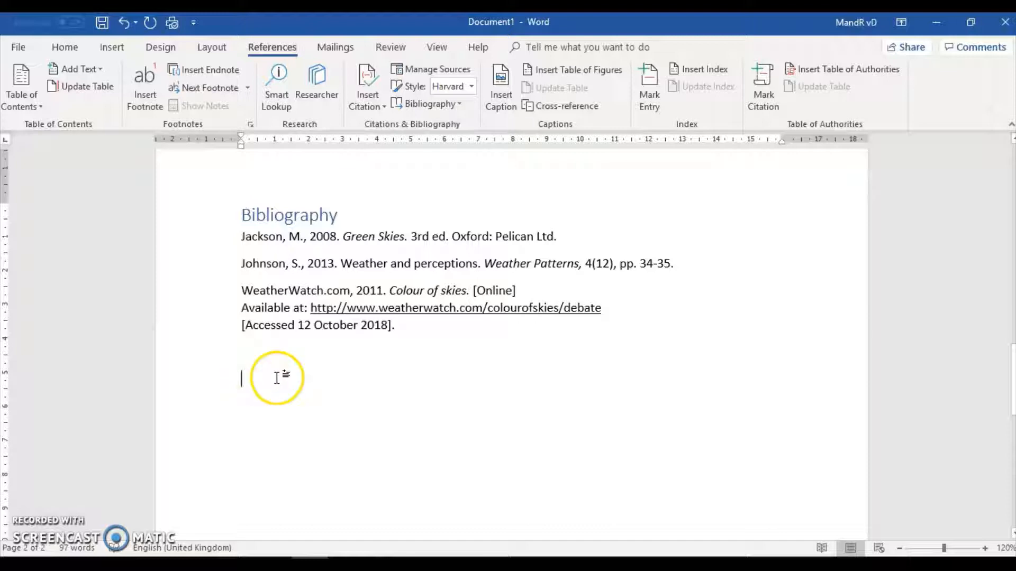
Step: Below the "According to" paragraph, add the sentence "The skies are always blue as it never changes colour, only people’s perceptions change."
{"action": "scroll", "coordinate": [278, 378], "scroll_direction": "up", "scroll_amount": 5}
{"action": "scroll", "coordinate": [279, 379], "scroll_direction": "up", "scroll_amount": 10}
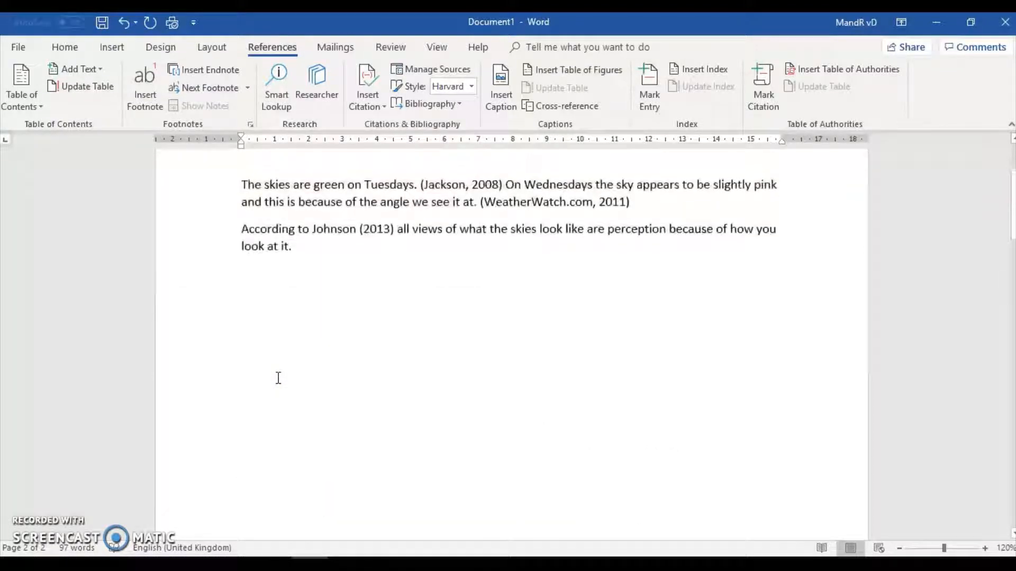
{"action": "left_click", "coordinate": [269, 289]}
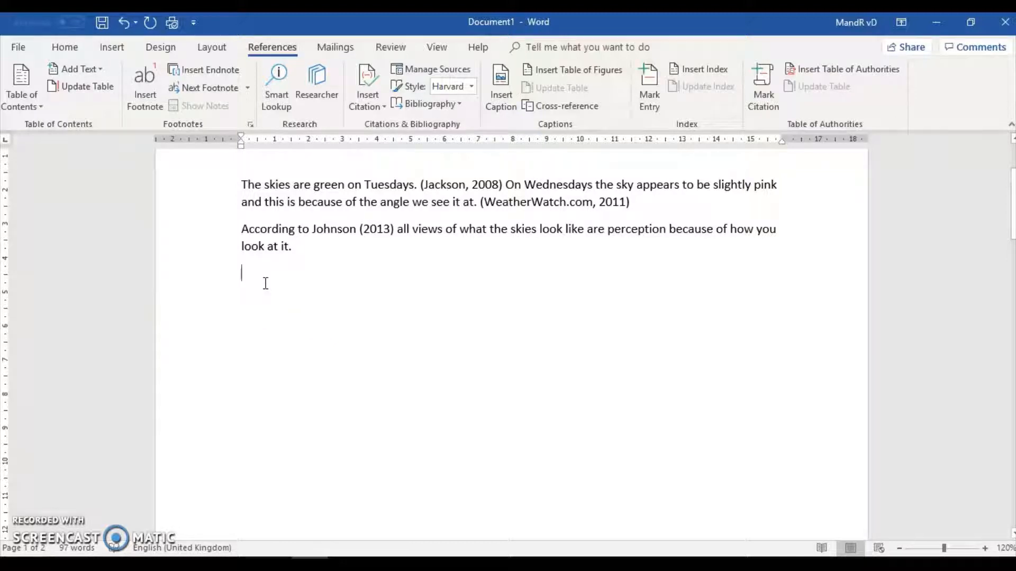
{"action": "type", "text": "The skies are"}
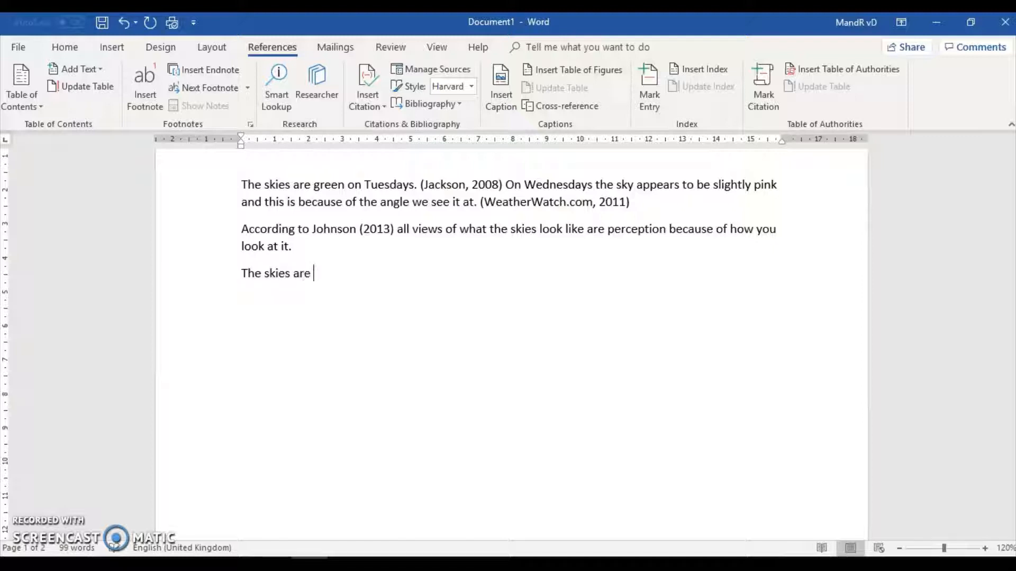
{"action": "type", "text": " always blue as it never changes"}
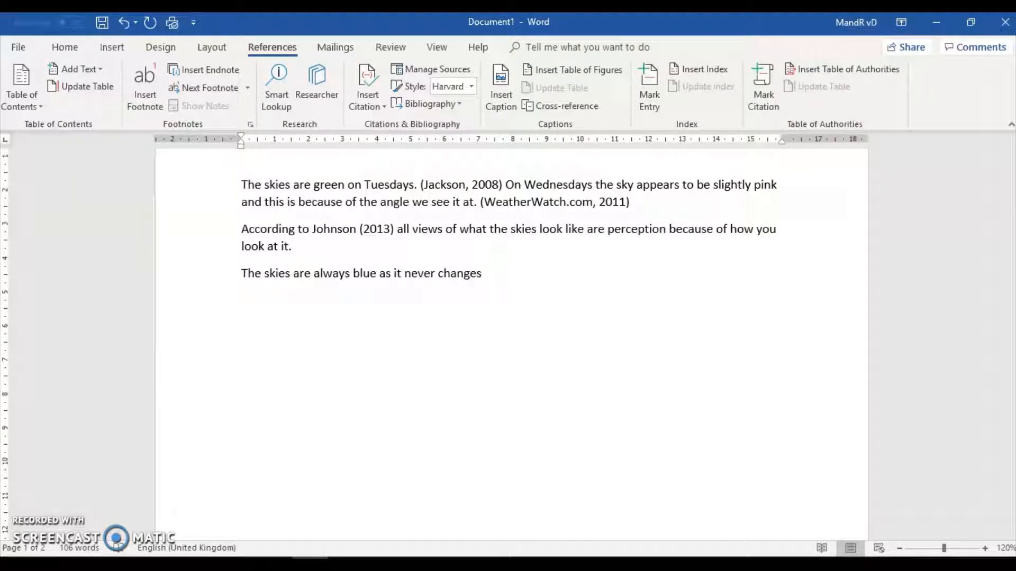
{"action": "type", "text": "olour, only people’s perce"}
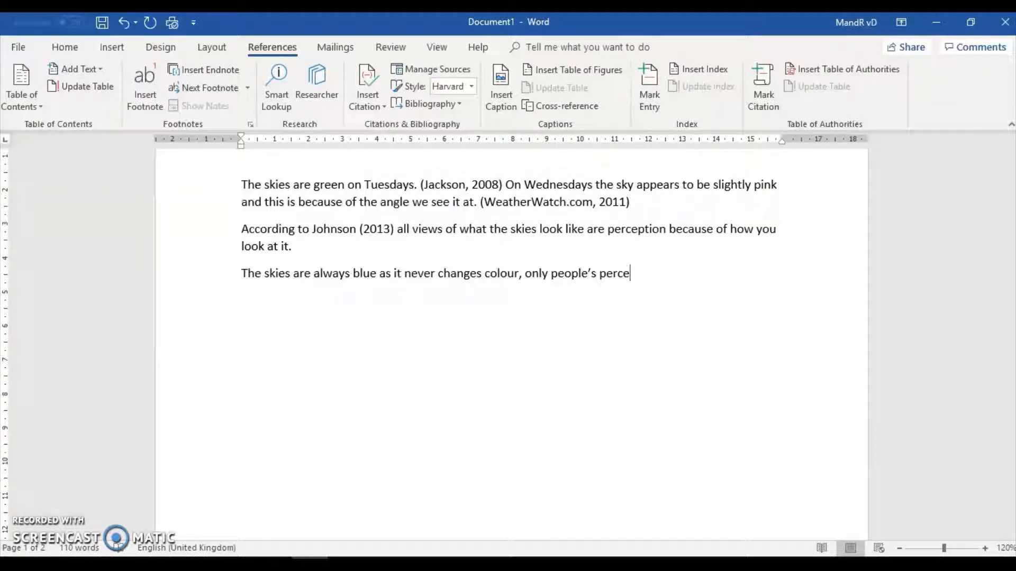
{"action": "type", "text": "'s perceptions change."}
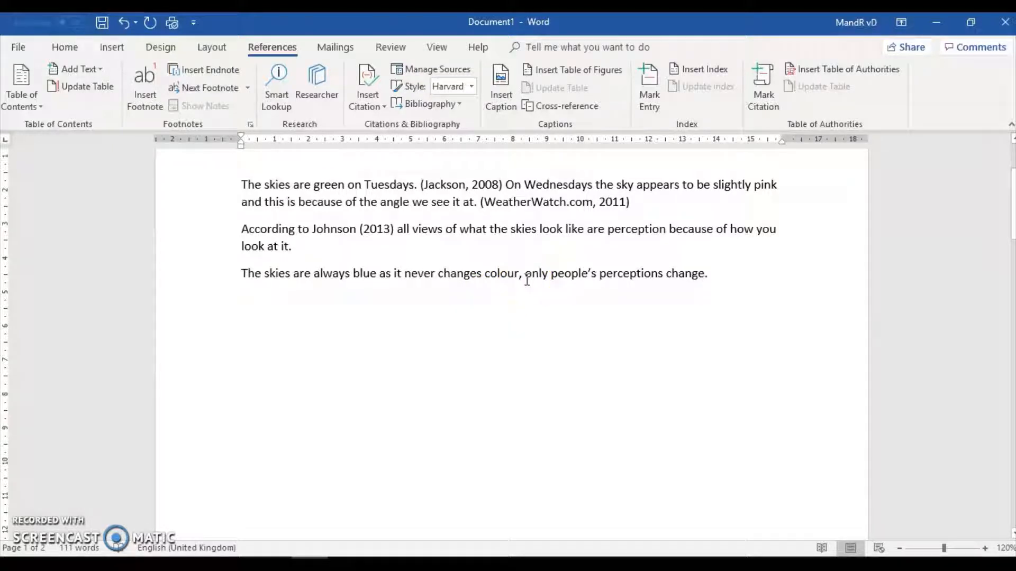
Step: Start a new citation source at the end of the new sentence and set its type to Report
{"action": "left_click", "coordinate": [713, 273]}
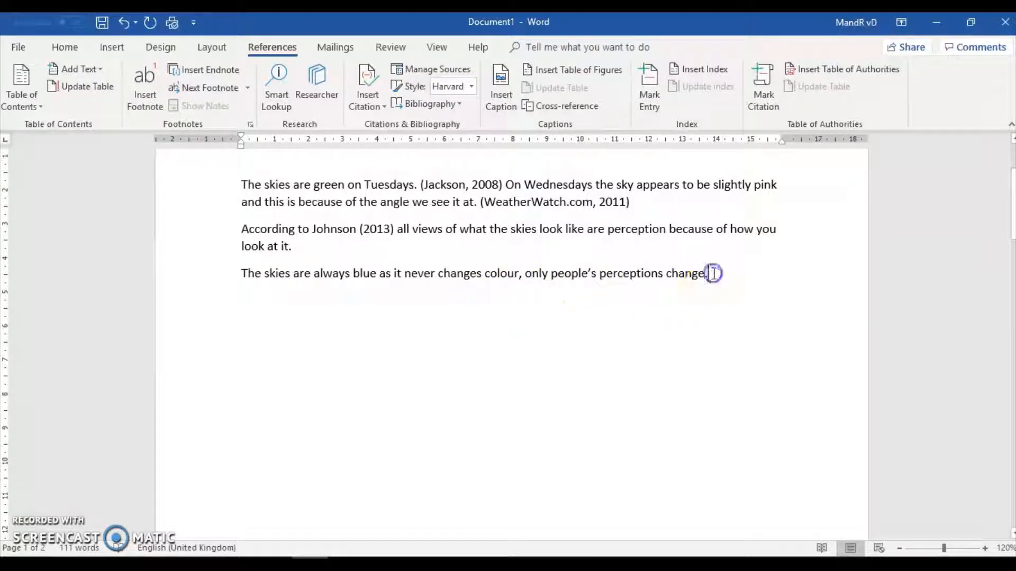
{"action": "left_click", "coordinate": [382, 108]}
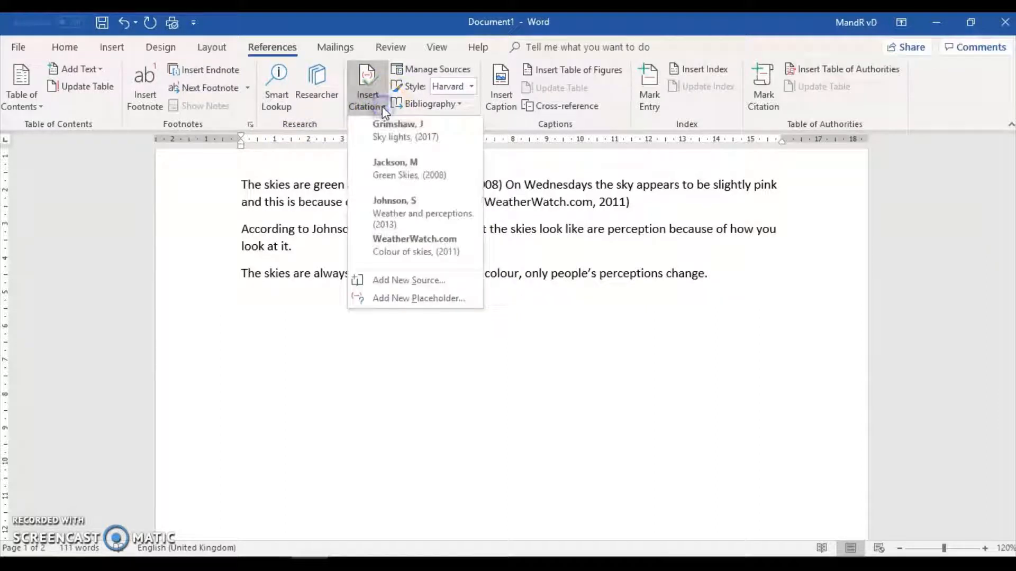
{"action": "left_click", "coordinate": [415, 279]}
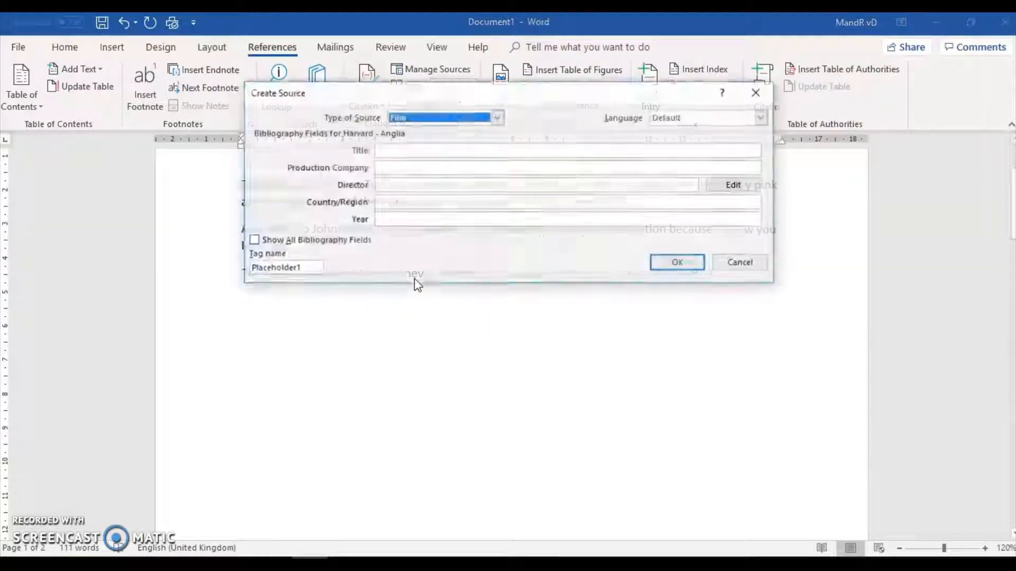
{"action": "left_click", "coordinate": [497, 117]}
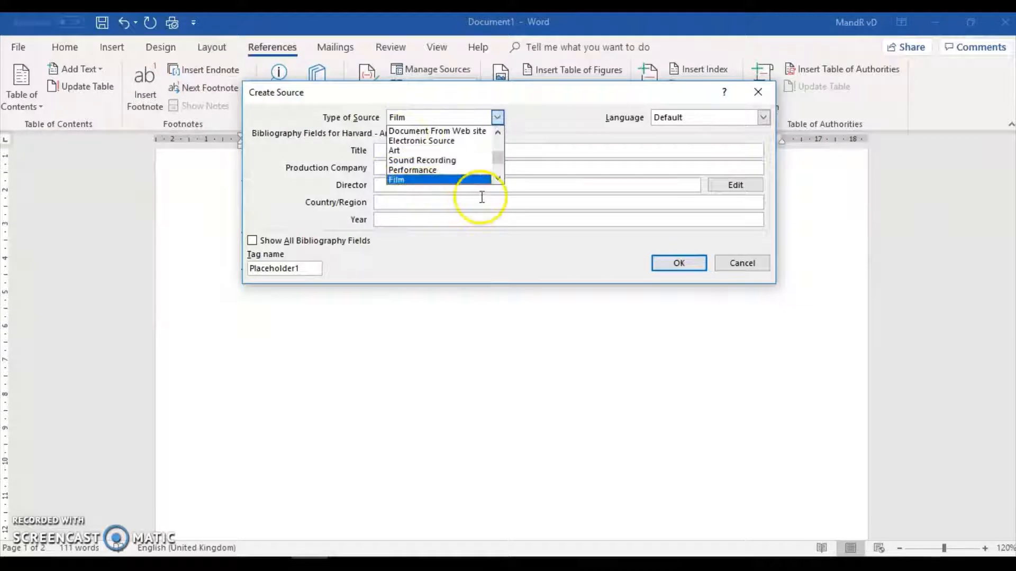
{"action": "left_click", "coordinate": [498, 153]}
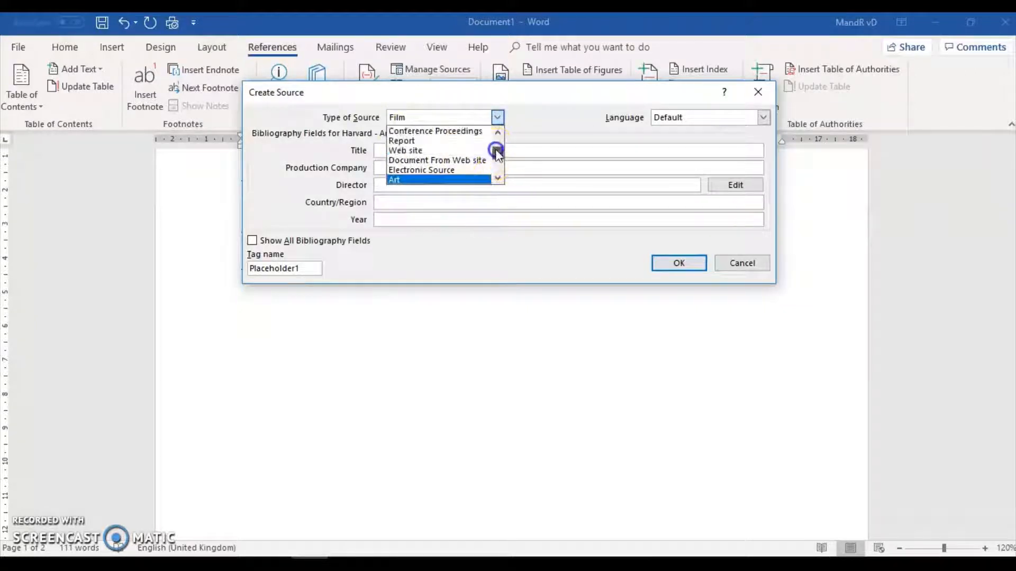
{"action": "left_click", "coordinate": [421, 141]}
Step: Fill in the report's author name, the title "Blue Skies" and the year 2017
{"action": "left_click", "coordinate": [422, 150]}
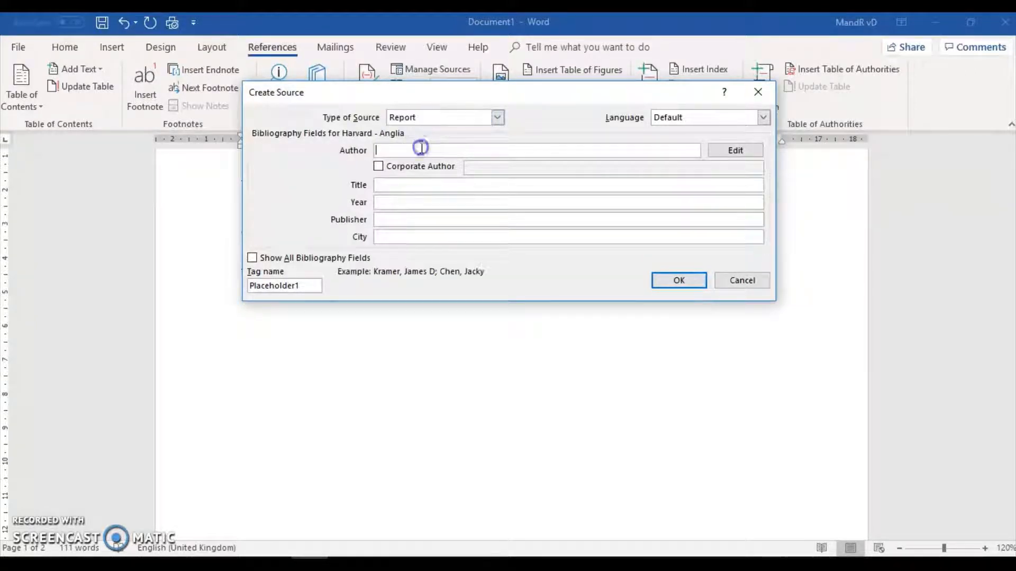
{"action": "type", "text": "Gr"}
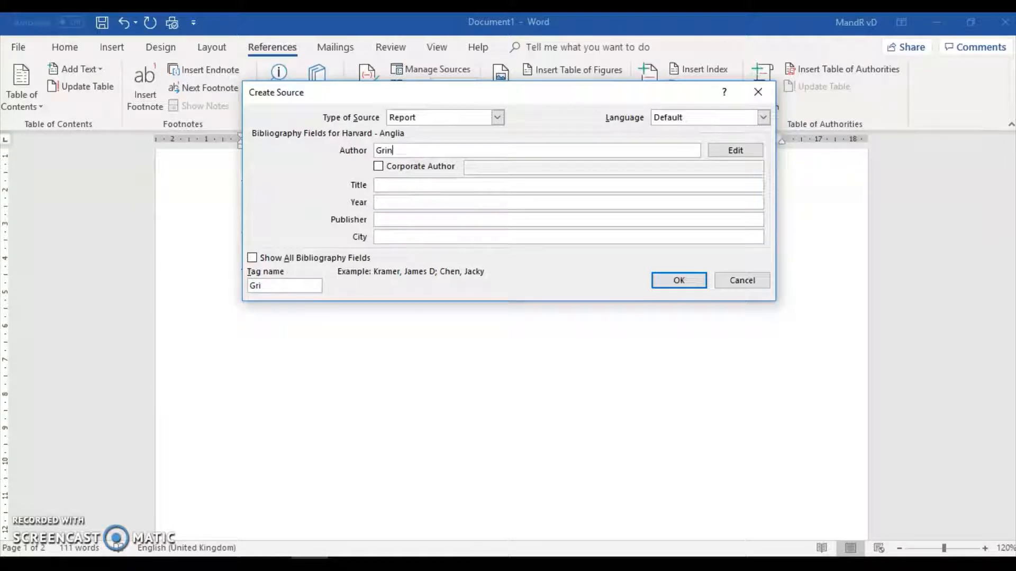
{"action": "type", "text": "imshaw, S"}
{"action": "left_click", "coordinate": [443, 183]}
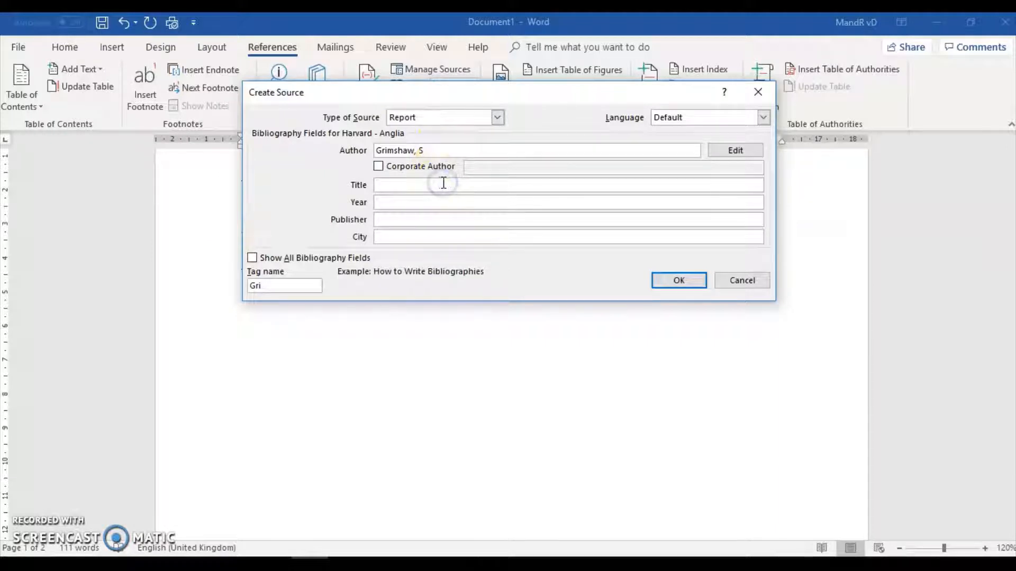
{"action": "type", "text": "Blue Skies"}
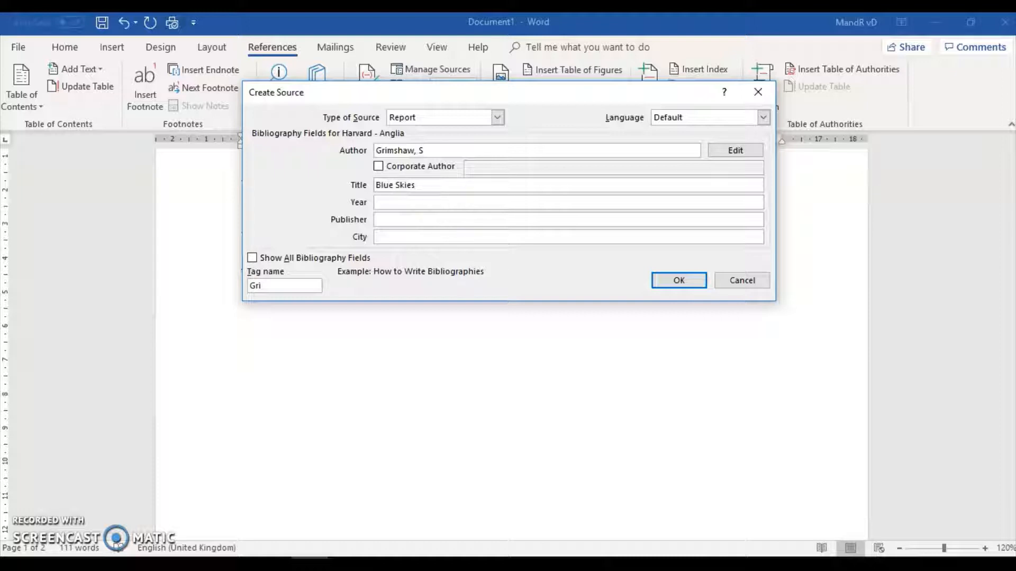
{"action": "left_click", "coordinate": [462, 203]}
{"action": "type", "text": "2017"}
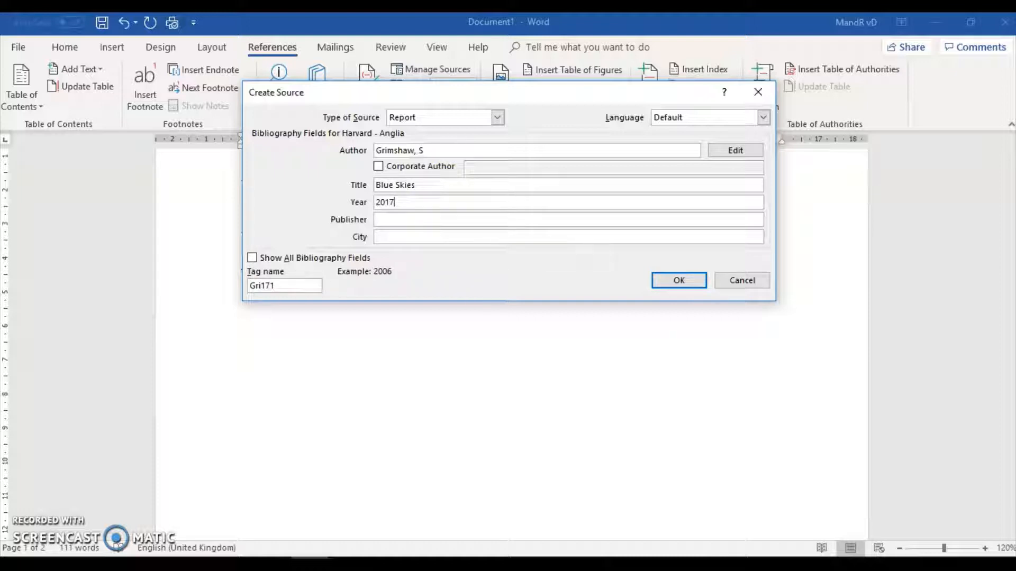
Step: Set the publisher to "Popupbook Publisher Ltd" and the city to Cambridge, and insert the report citation
{"action": "left_click", "coordinate": [456, 220]}
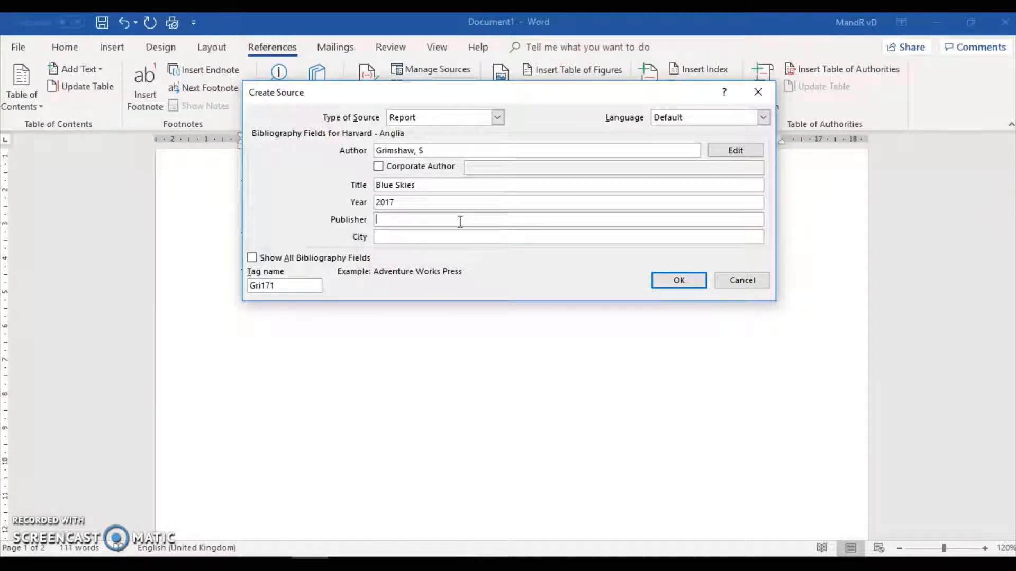
{"action": "type", "text": "Popupbook Publis"}
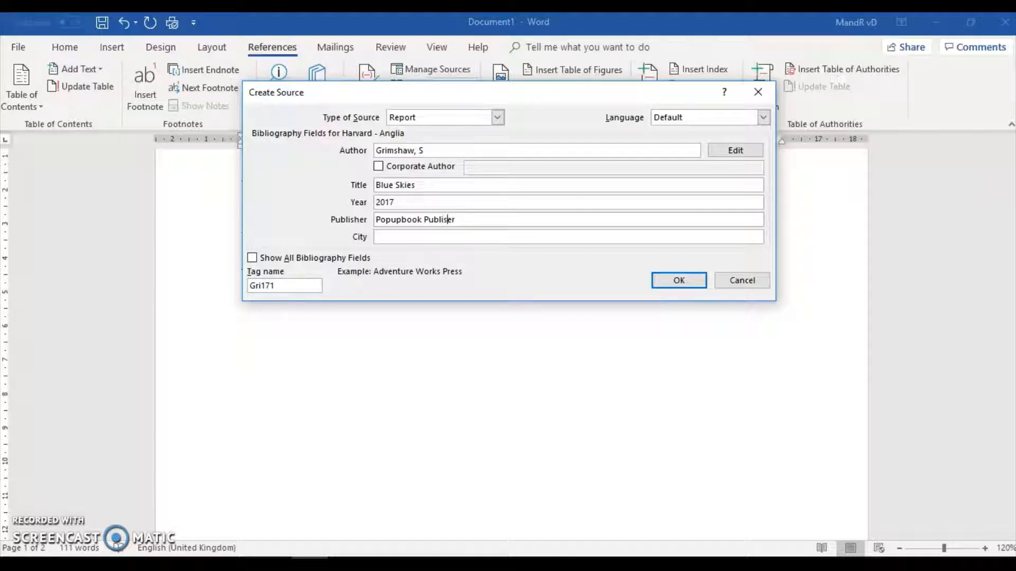
{"action": "type", "text": "her"}
{"action": "left_click", "coordinate": [450, 236]}
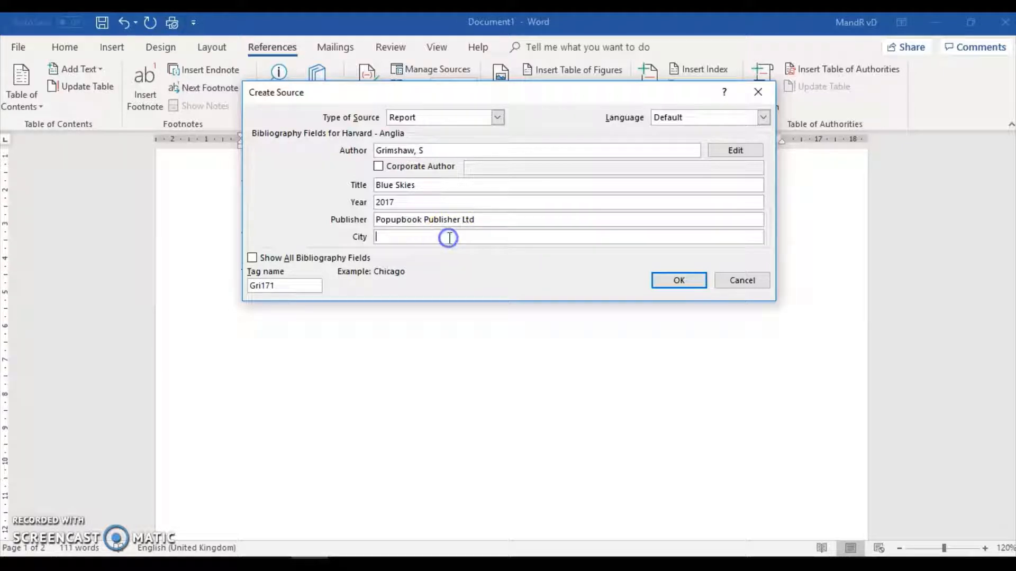
{"action": "type", "text": "Cambridge"}
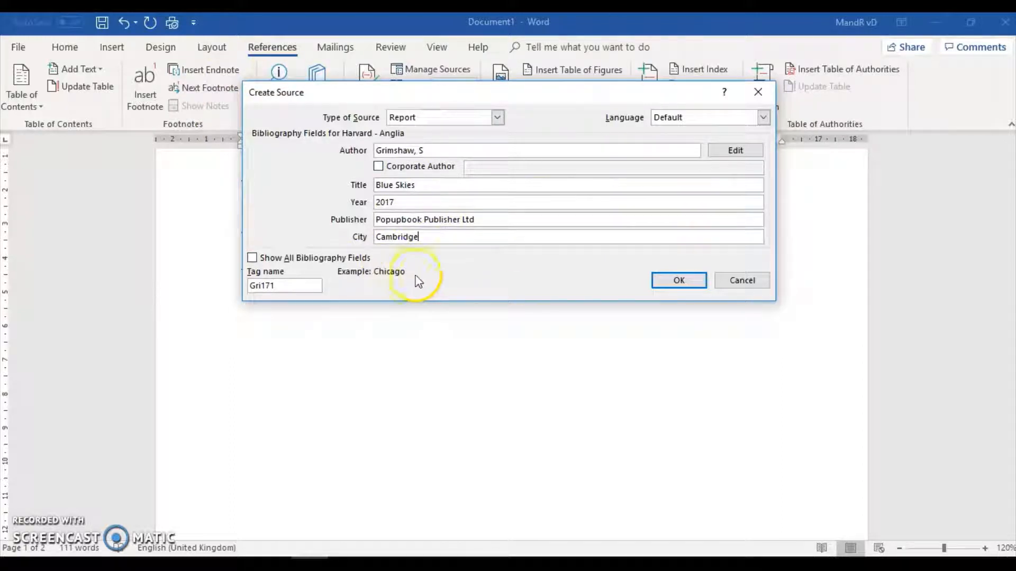
{"action": "left_click", "coordinate": [685, 286]}
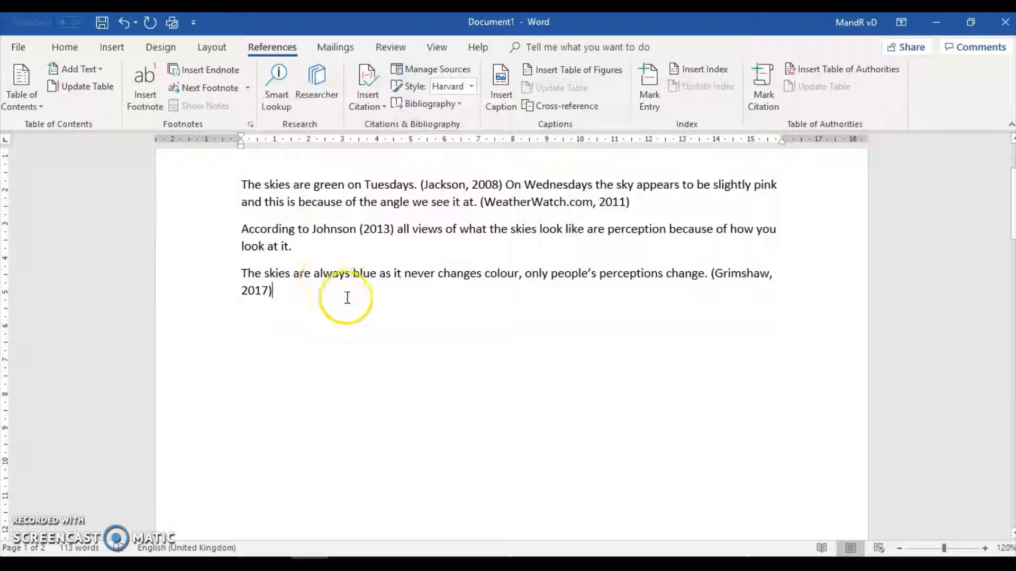
Step: Compare the citations in the text with the entries in the bibliography on the second page
{"action": "scroll", "coordinate": [347, 295], "scroll_direction": "up", "scroll_amount": 1}
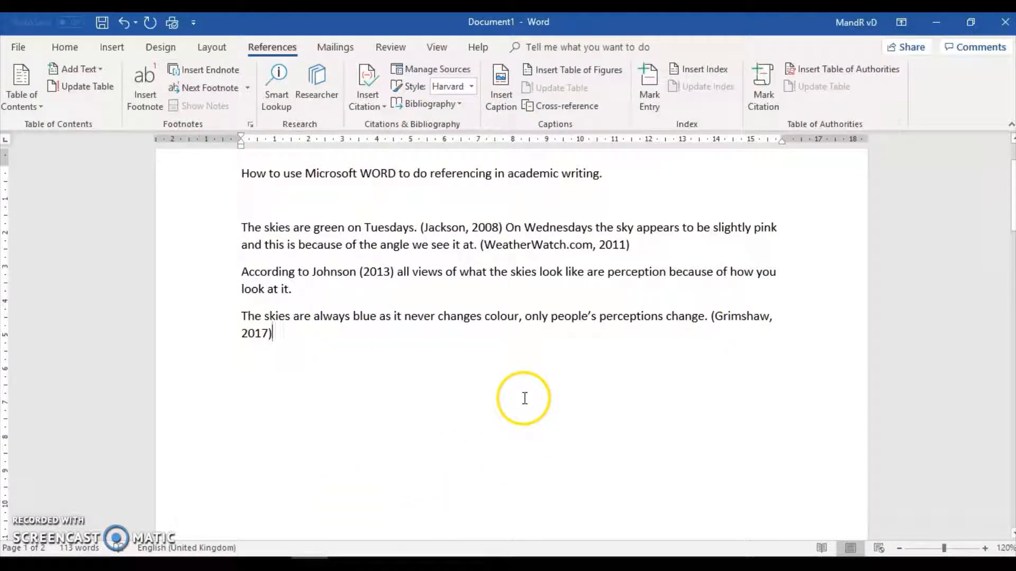
{"action": "scroll", "coordinate": [512, 343], "scroll_direction": "down", "scroll_amount": 4}
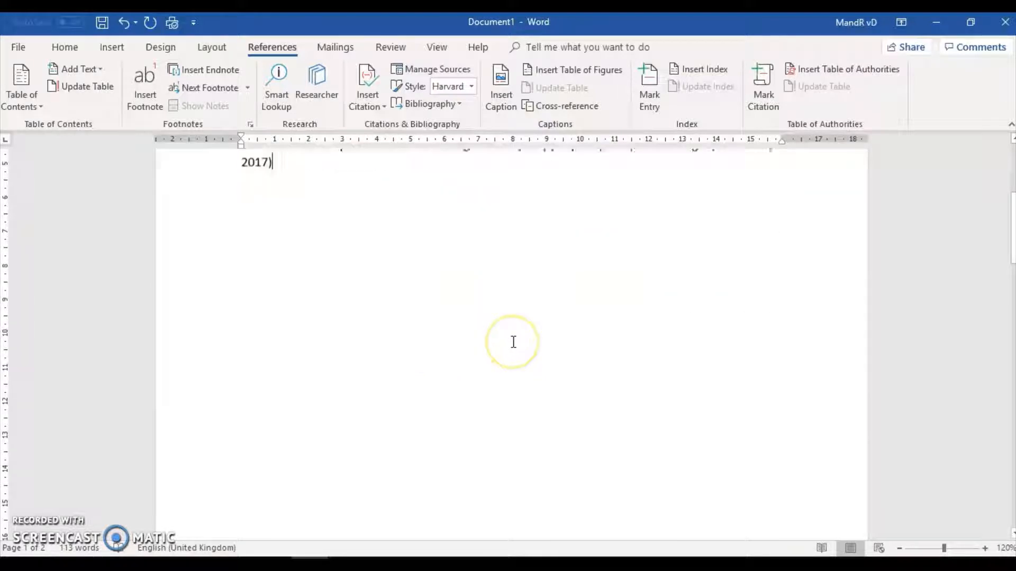
{"action": "scroll", "coordinate": [512, 342], "scroll_direction": "up", "scroll_amount": 4}
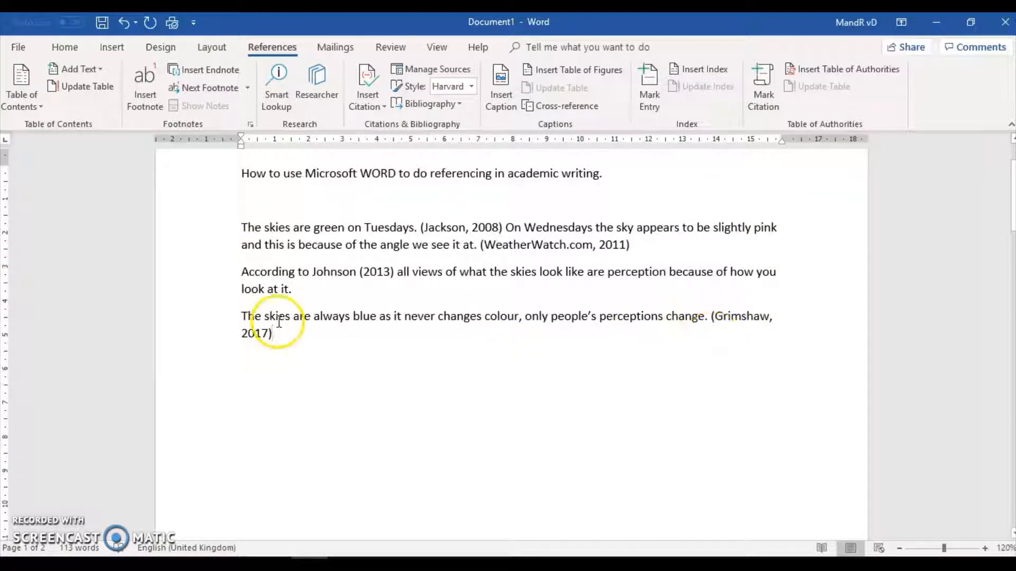
{"action": "scroll", "coordinate": [516, 345], "scroll_direction": "down", "scroll_amount": 20}
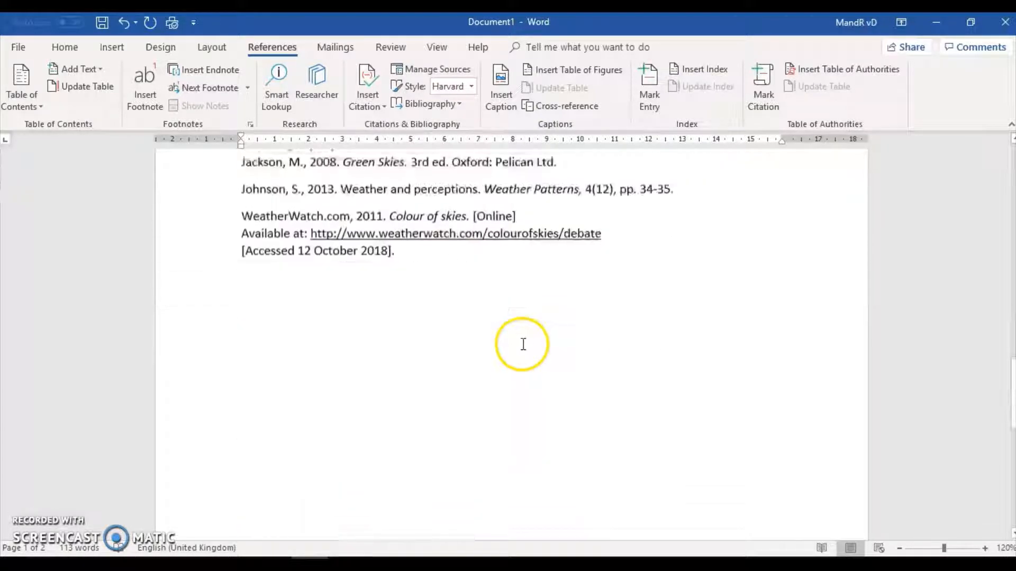
{"action": "scroll", "coordinate": [481, 340], "scroll_direction": "up", "scroll_amount": 3}
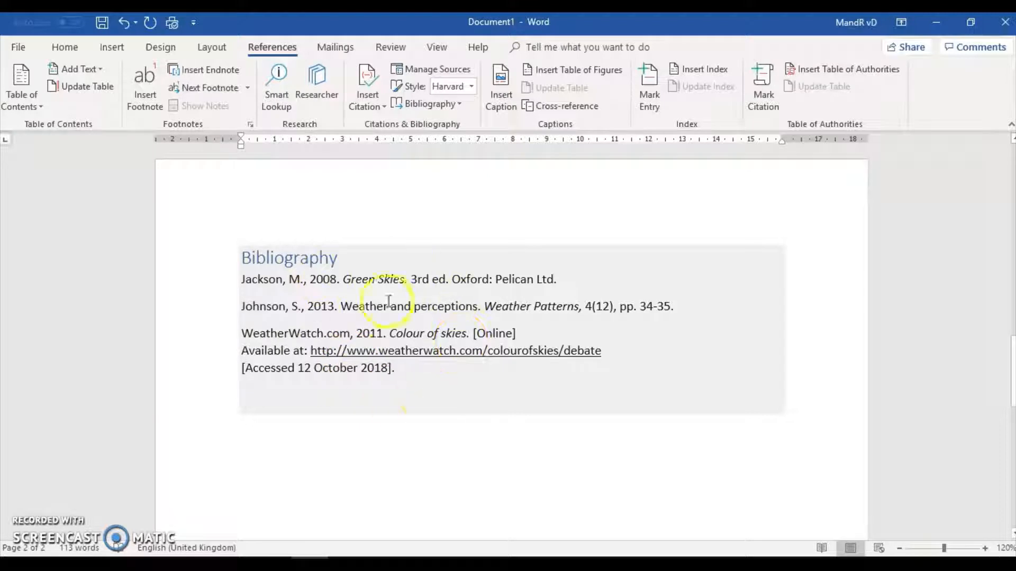
Step: Update the bibliography on the second page so it includes the newly added sources
{"action": "left_click", "coordinate": [378, 264]}
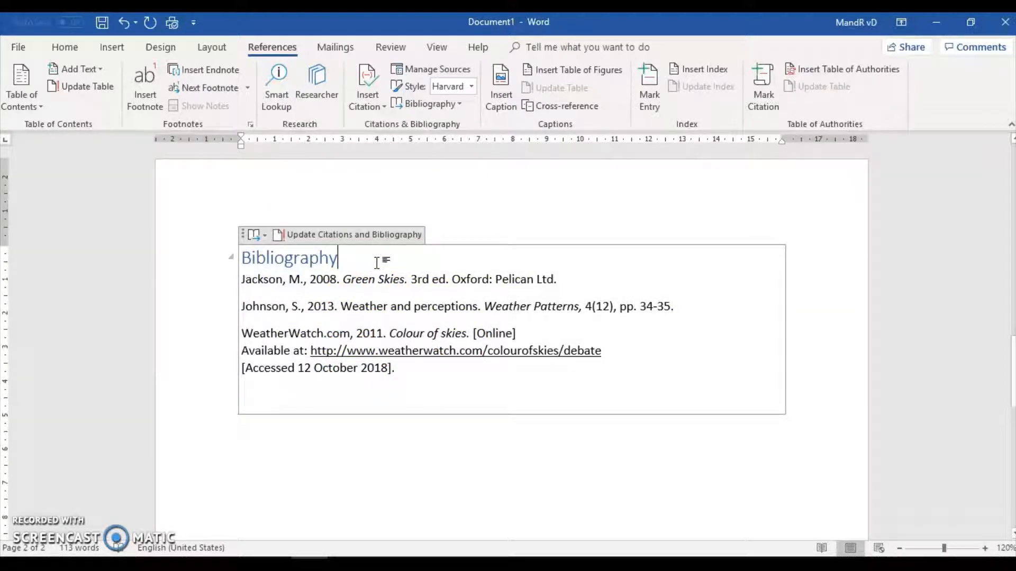
{"action": "left_click", "coordinate": [303, 237]}
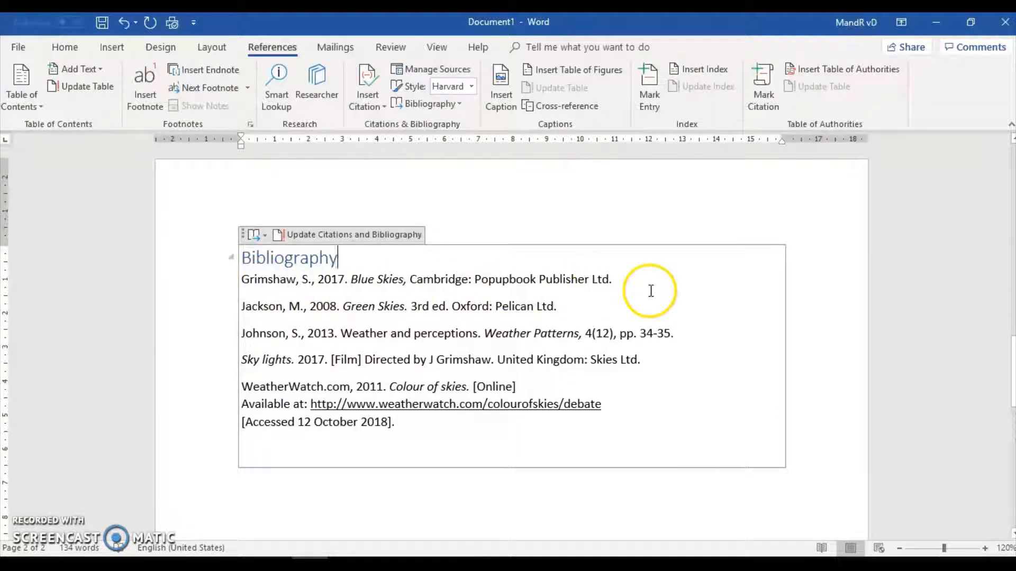
{"action": "left_click", "coordinate": [432, 481]}
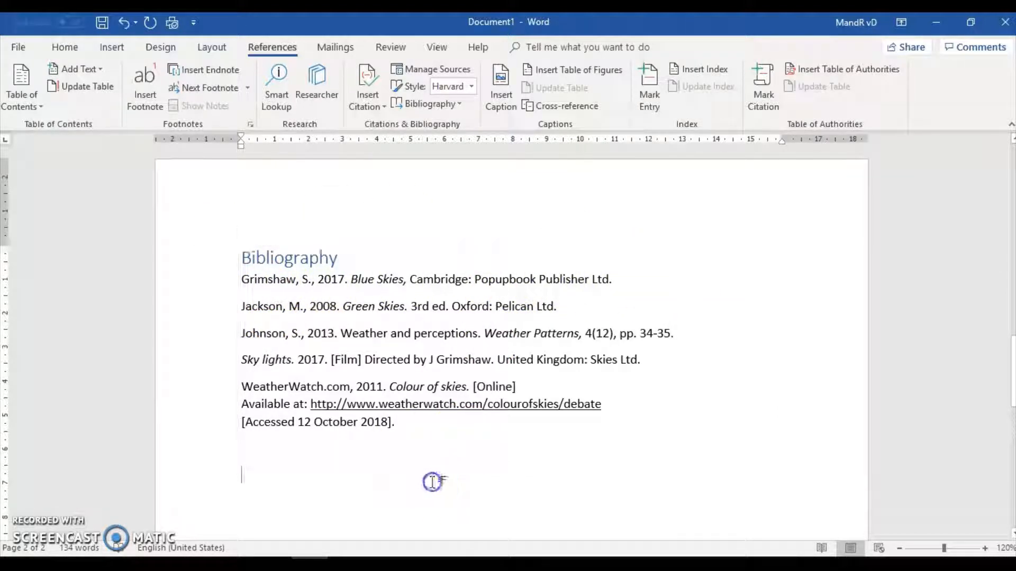
Step: Review the in-text citations on the first page against the updated bibliography entries on the second page
{"action": "scroll", "coordinate": [460, 420], "scroll_direction": "down", "scroll_amount": 4}
{"action": "scroll", "coordinate": [460, 420], "scroll_direction": "up", "scroll_amount": 9}
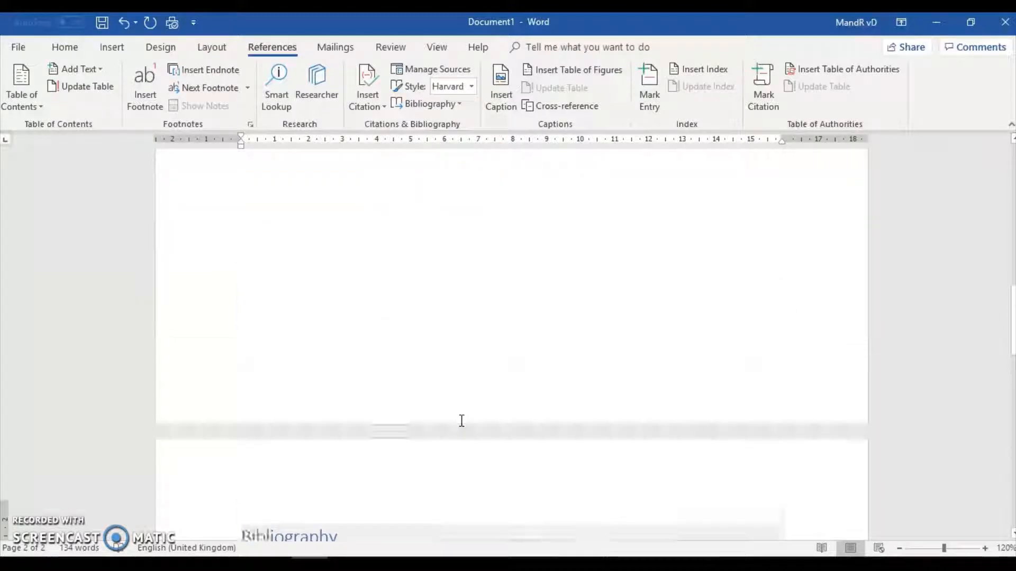
{"action": "scroll", "coordinate": [461, 421], "scroll_direction": "up", "scroll_amount": 10}
{"action": "scroll", "coordinate": [459, 417], "scroll_direction": "down", "scroll_amount": 10}
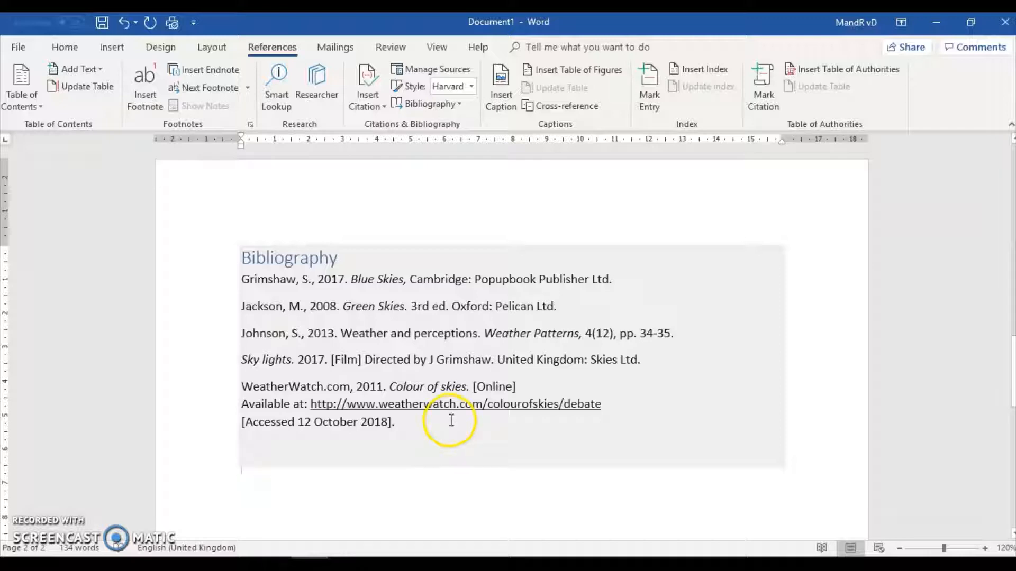
{"action": "scroll", "coordinate": [453, 420], "scroll_direction": "up", "scroll_amount": 8}
{"action": "scroll", "coordinate": [451, 421], "scroll_direction": "up", "scroll_amount": 2}
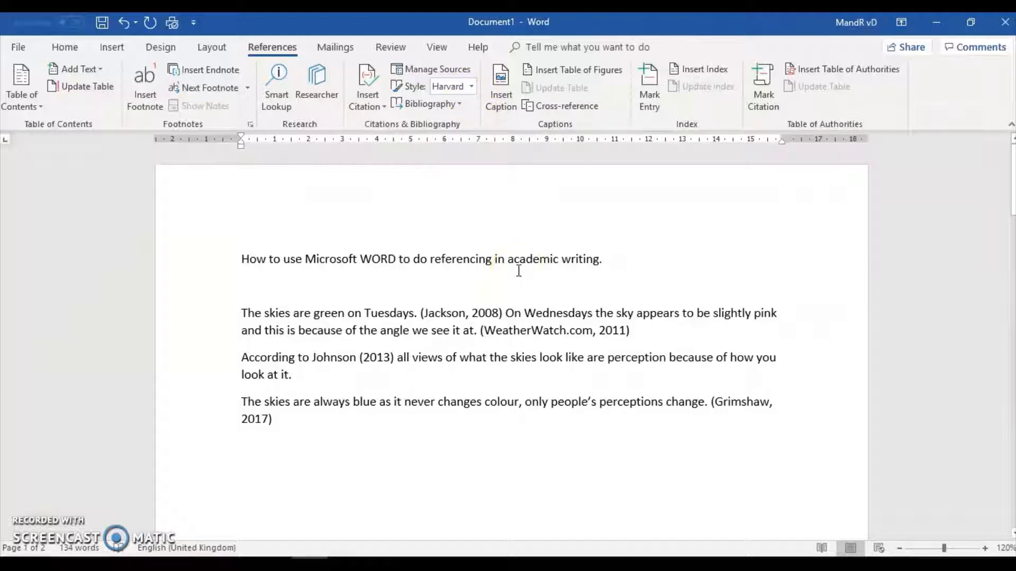
{"action": "left_click", "coordinate": [416, 420]}
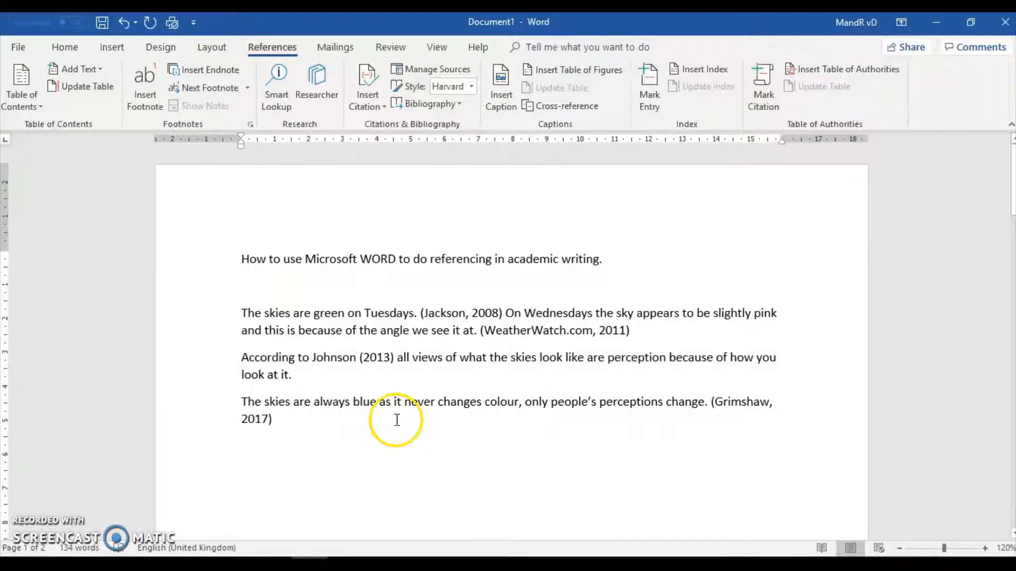
{"action": "scroll", "coordinate": [397, 416], "scroll_direction": "down", "scroll_amount": 2}
{"action": "scroll", "coordinate": [397, 415], "scroll_direction": "down", "scroll_amount": 6}
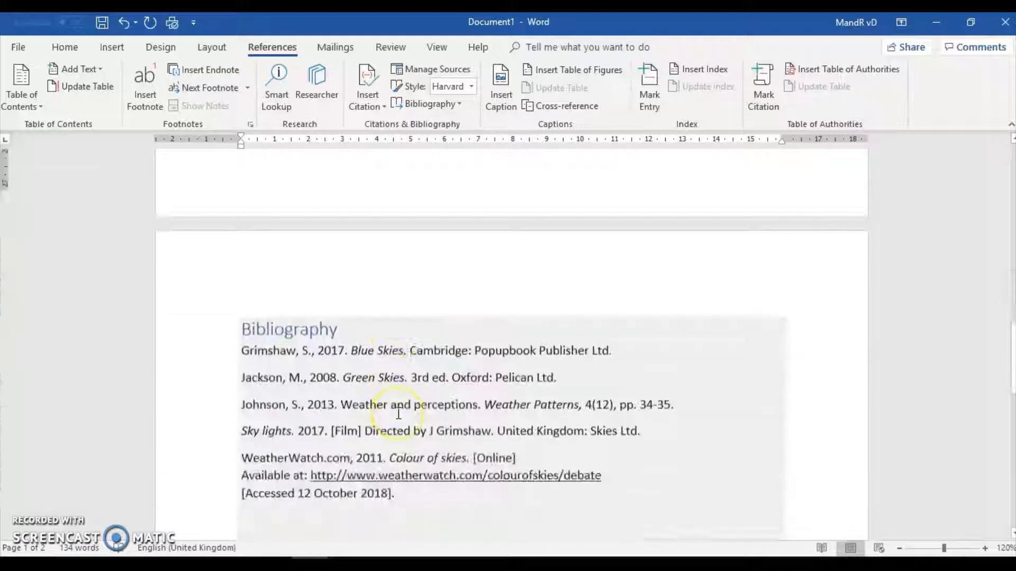
{"action": "scroll", "coordinate": [398, 423], "scroll_direction": "up", "scroll_amount": 8}
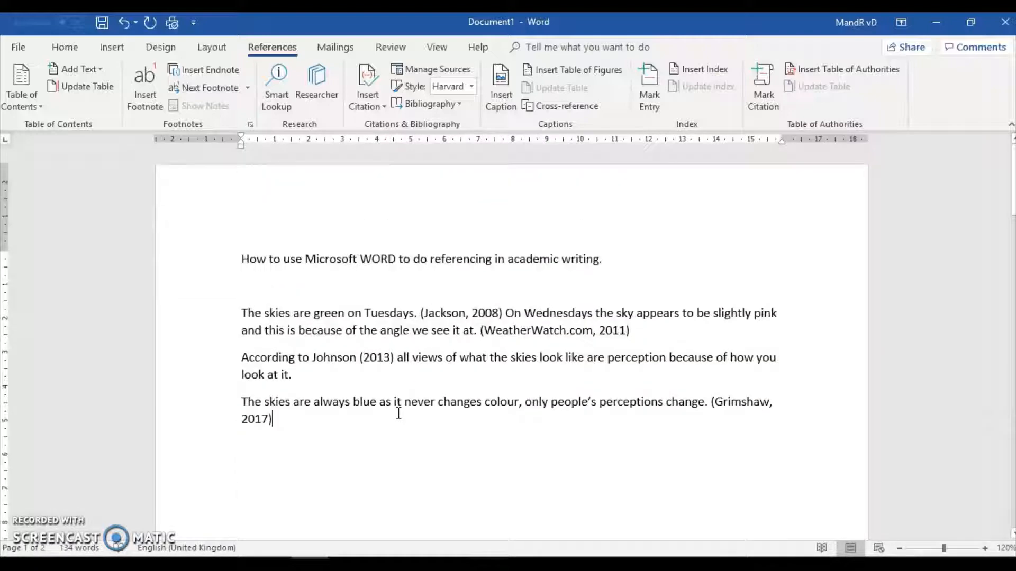
{"action": "left_click", "coordinate": [316, 422]}
{"action": "scroll", "coordinate": [463, 351], "scroll_direction": "down", "scroll_amount": 4}
{"action": "scroll", "coordinate": [464, 352], "scroll_direction": "up", "scroll_amount": 4}
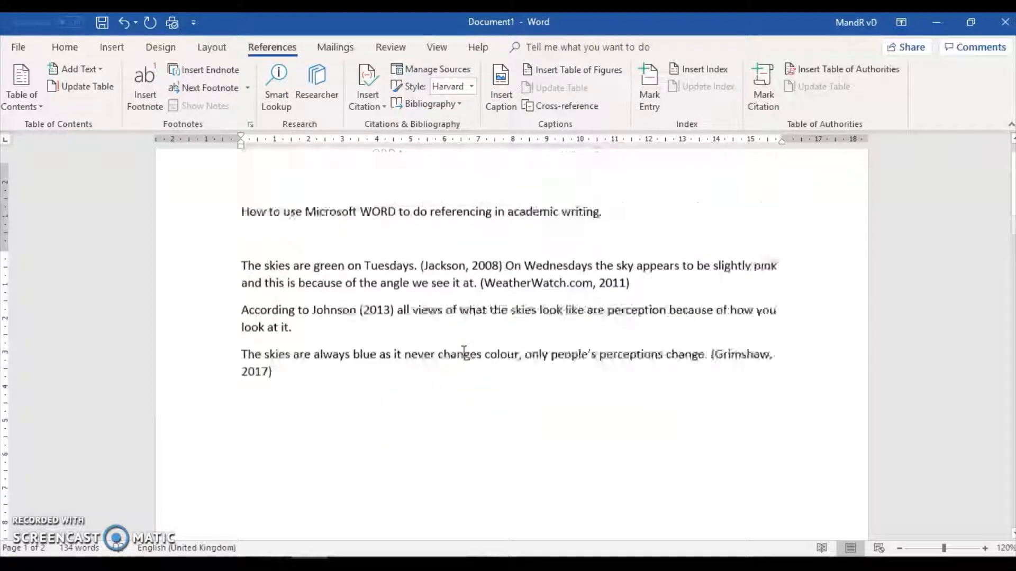
{"action": "scroll", "coordinate": [464, 351], "scroll_direction": "down", "scroll_amount": 8}
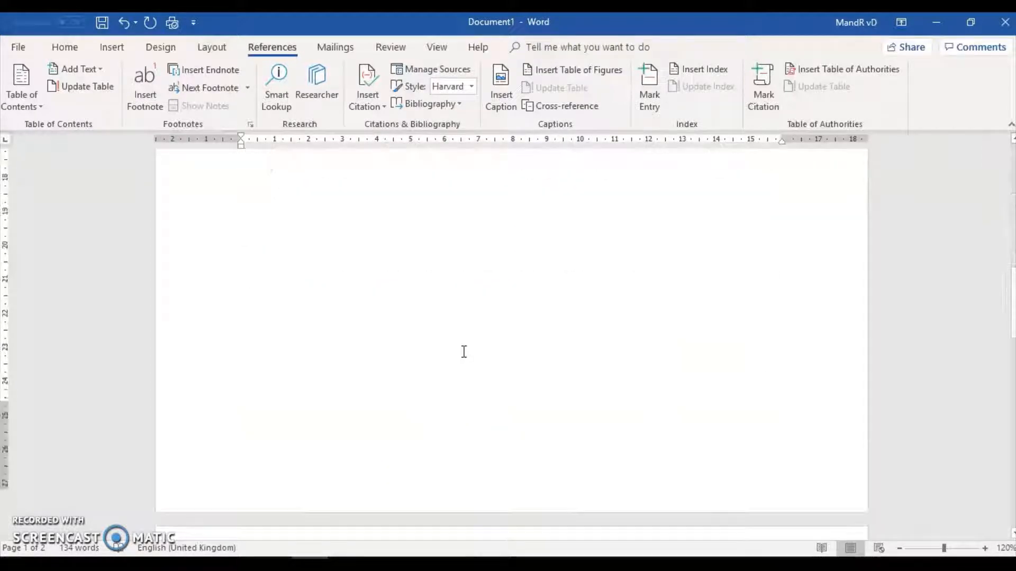
{"action": "left_click", "coordinate": [416, 470]}
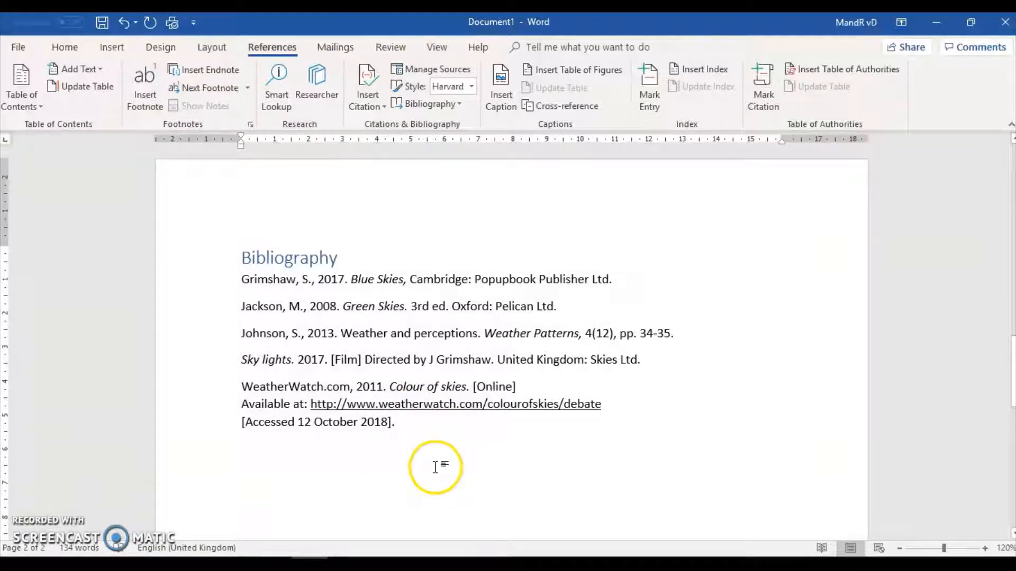
{"action": "scroll", "coordinate": [418, 456], "scroll_direction": "up", "scroll_amount": 6}
{"action": "scroll", "coordinate": [418, 457], "scroll_direction": "up", "scroll_amount": 4}
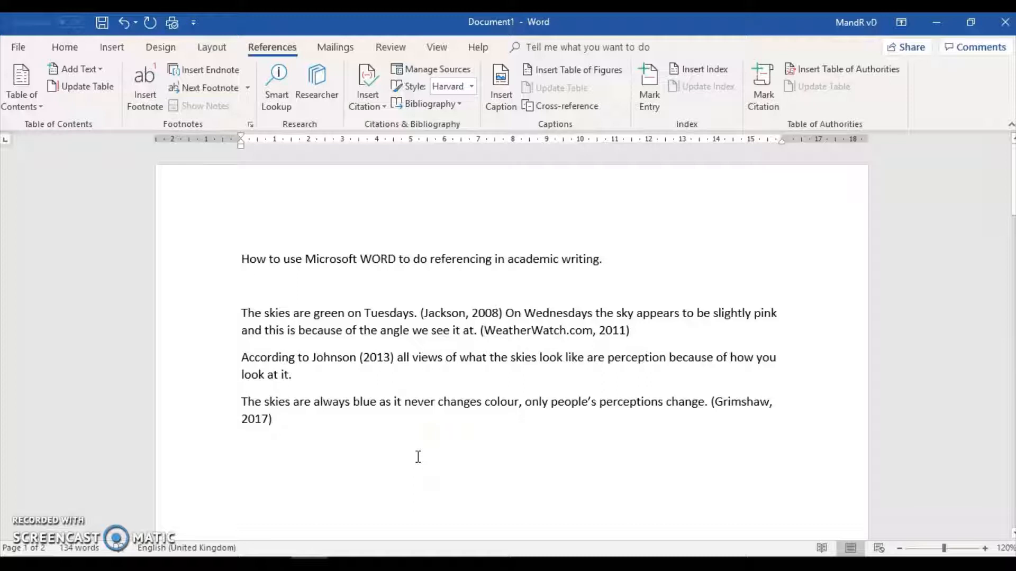
{"action": "left_click", "coordinate": [298, 416]}
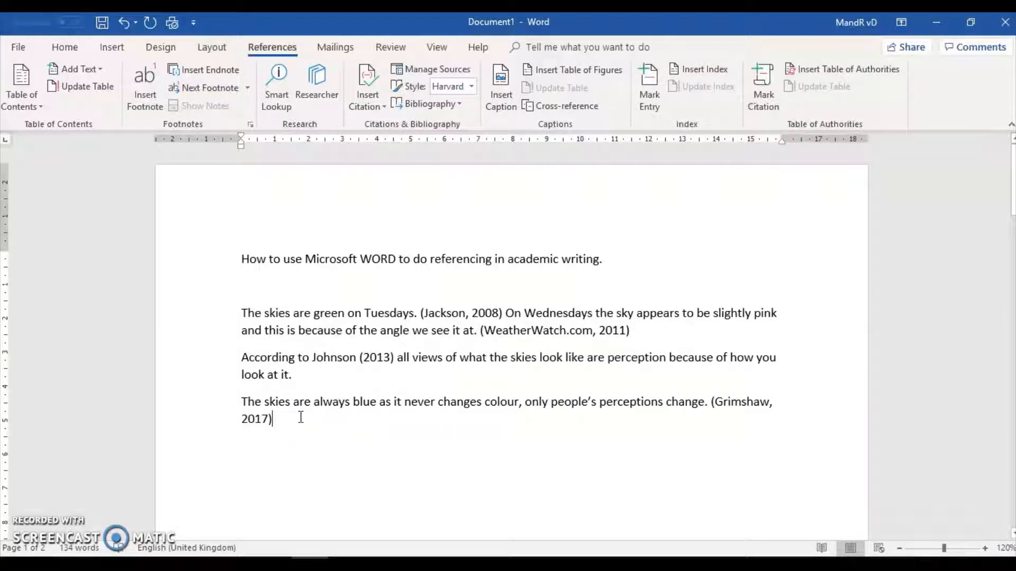
{"action": "left_click", "coordinate": [341, 448]}
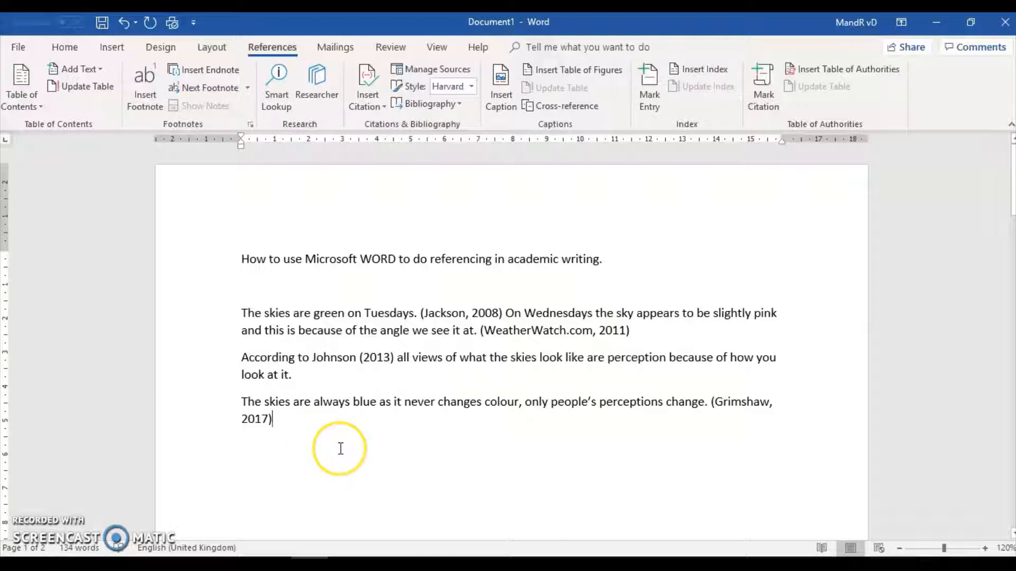
{"action": "scroll", "coordinate": [342, 446], "scroll_direction": "down", "scroll_amount": 3}
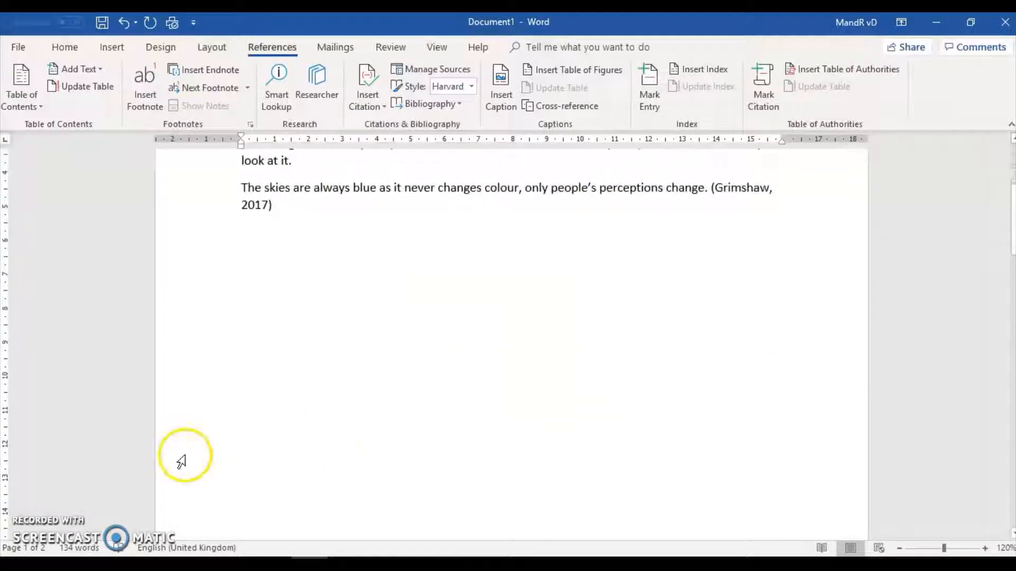